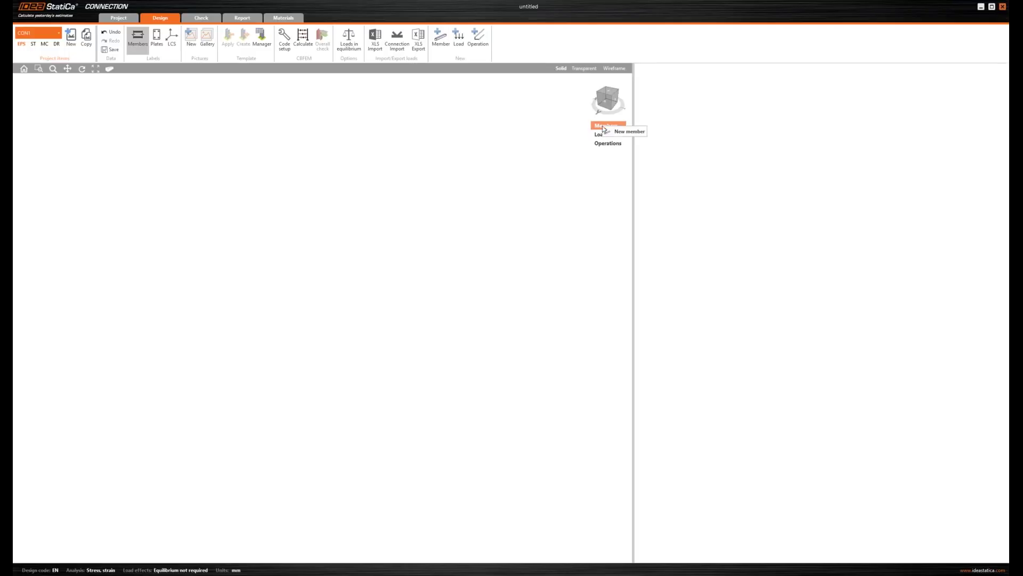
- Add a new member with the rolled hollow cross-section RHS200/100/5.0
click(621, 132)
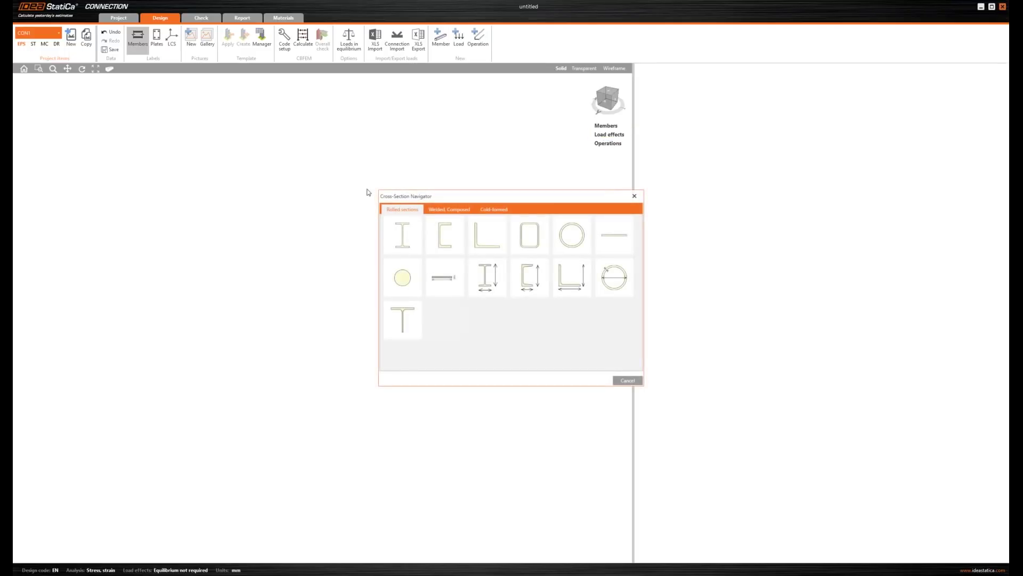
click(534, 234)
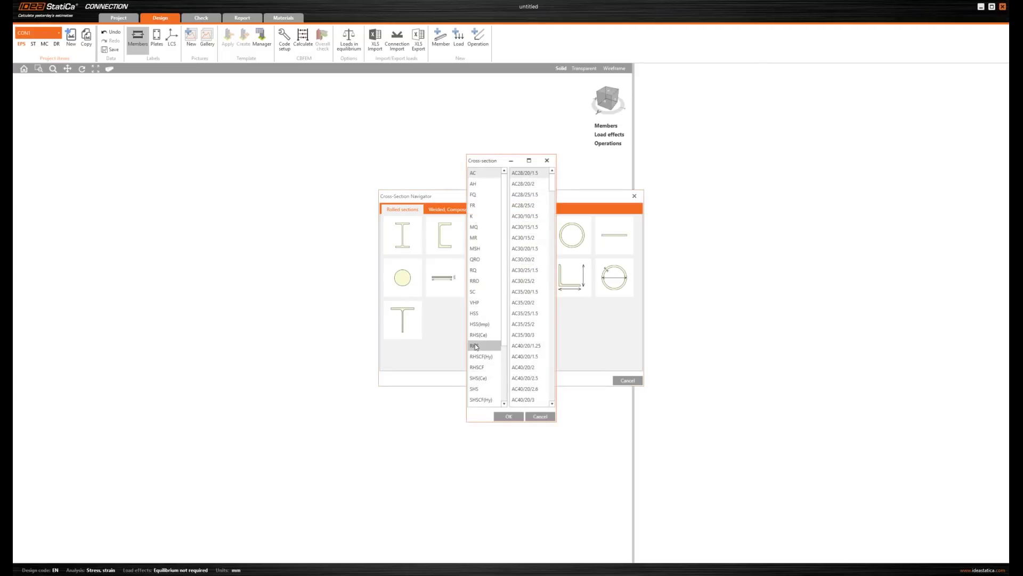
scroll(530, 313, down, 15)
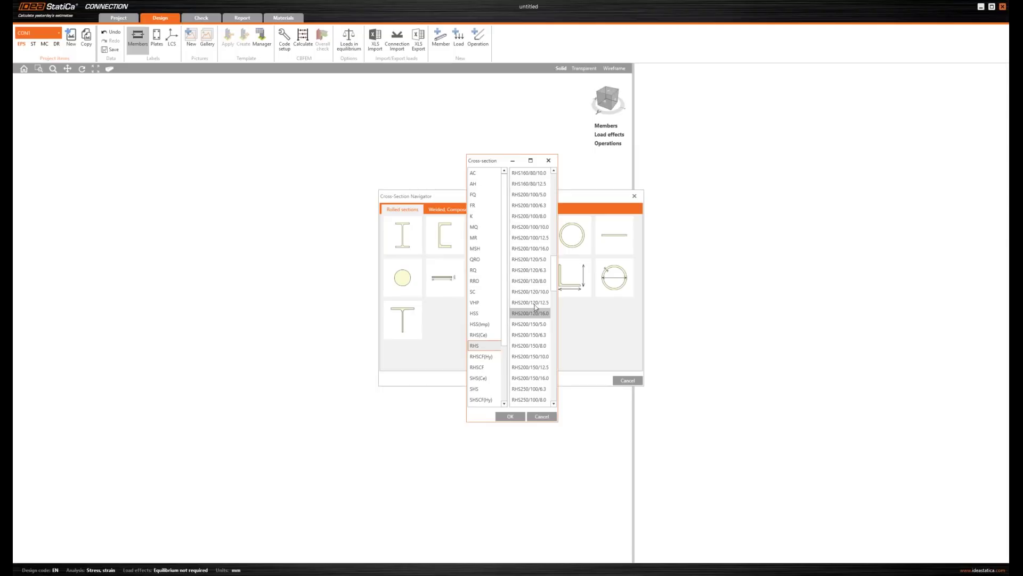
click(531, 195)
click(508, 417)
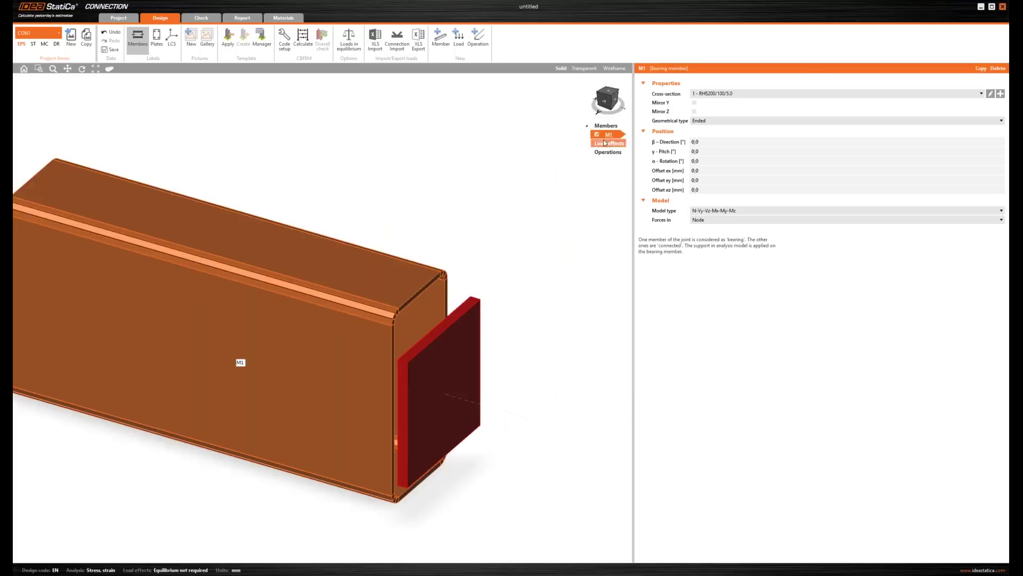
- Rename the new member as C1
right_click(615, 140)
click(629, 168)
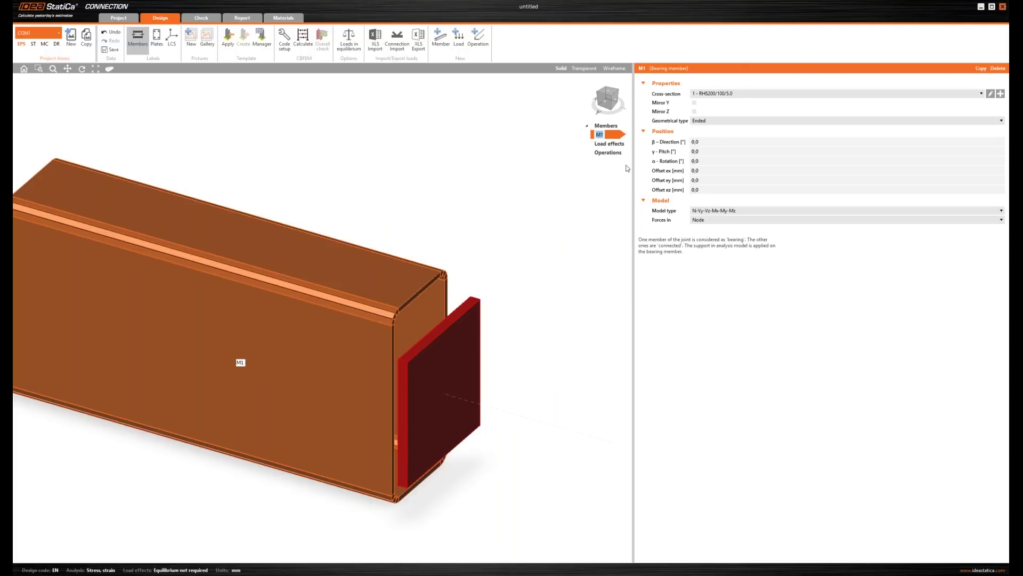
text(C)
key(Return)
- Set the pitch of member C1 to 90° so it stands as a vertical column
middle_drag(552, 160, 561, 163)
click(680, 153)
text(90)
key(Return)
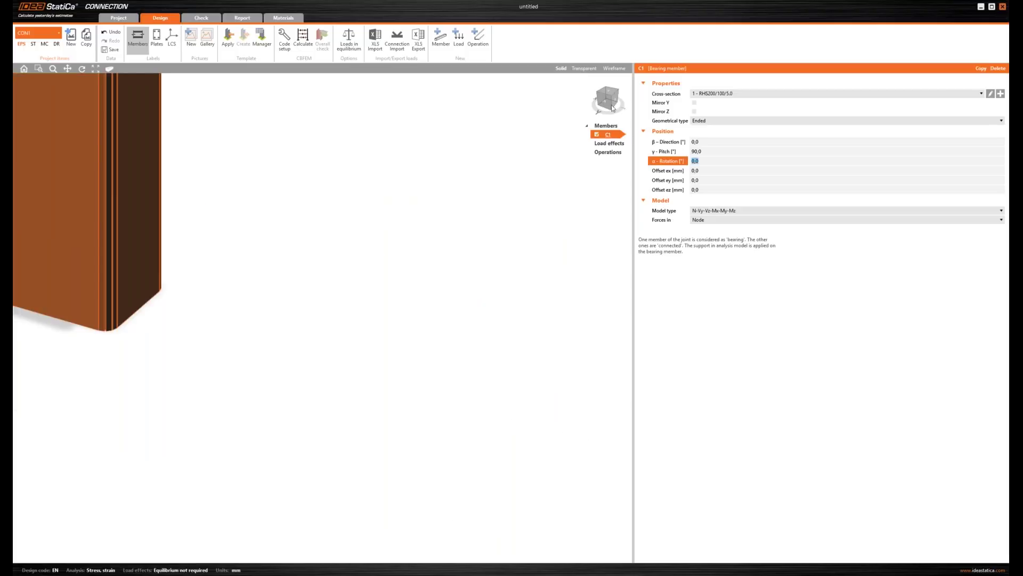
middle_drag(459, 185, 568, 266)
scroll(568, 265, down, 3)
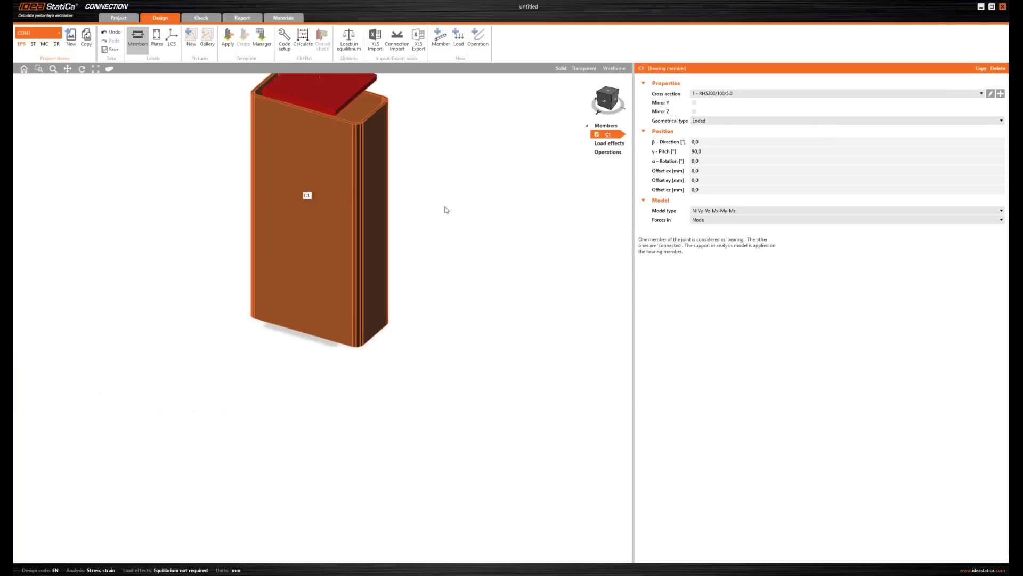
middle_drag(453, 218, 498, 281)
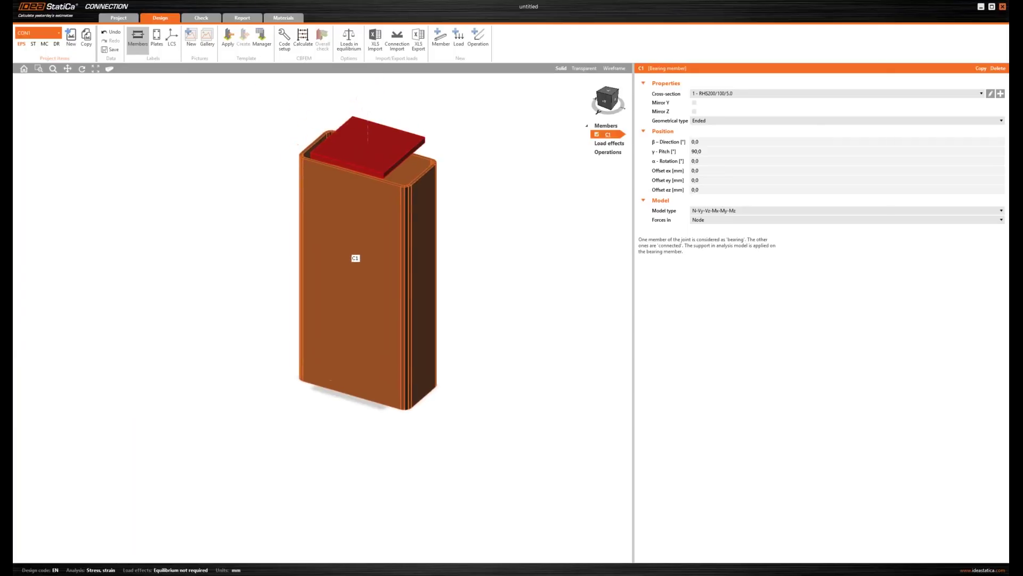
- View column C1 from above, set its rotation to 90°, and switch the model display to transparent
click(608, 95)
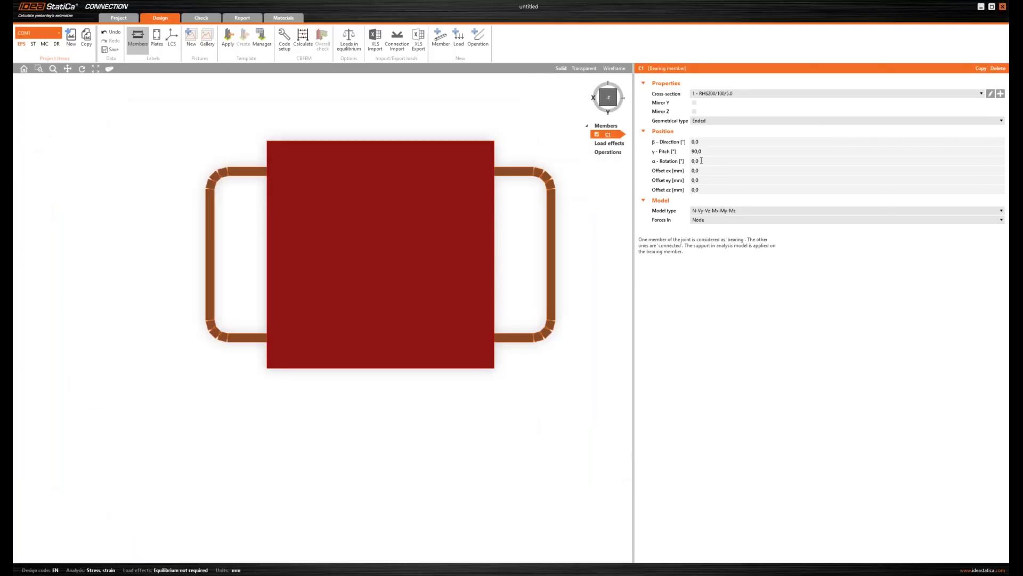
click(682, 162)
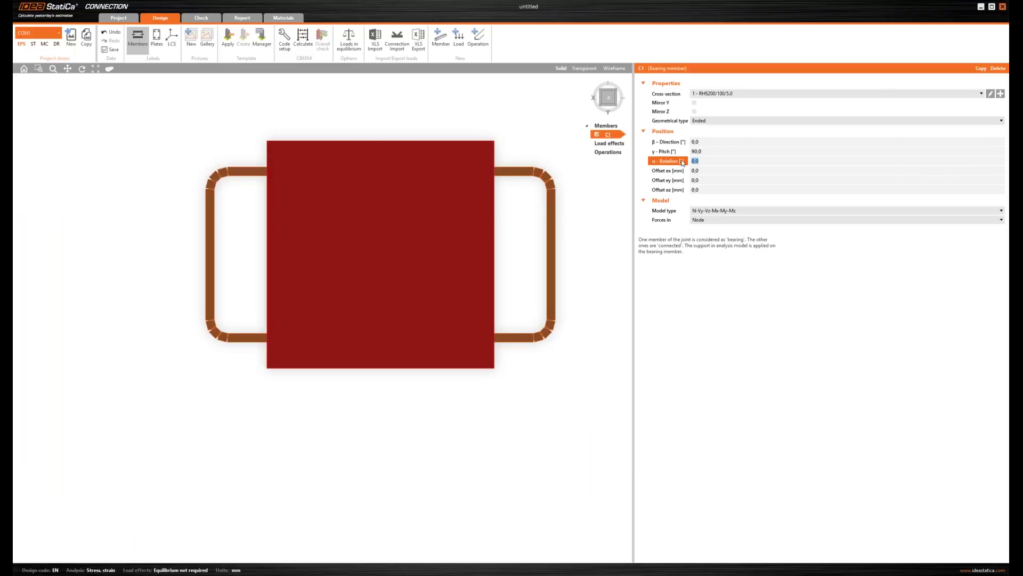
text(90)
key(Tab)
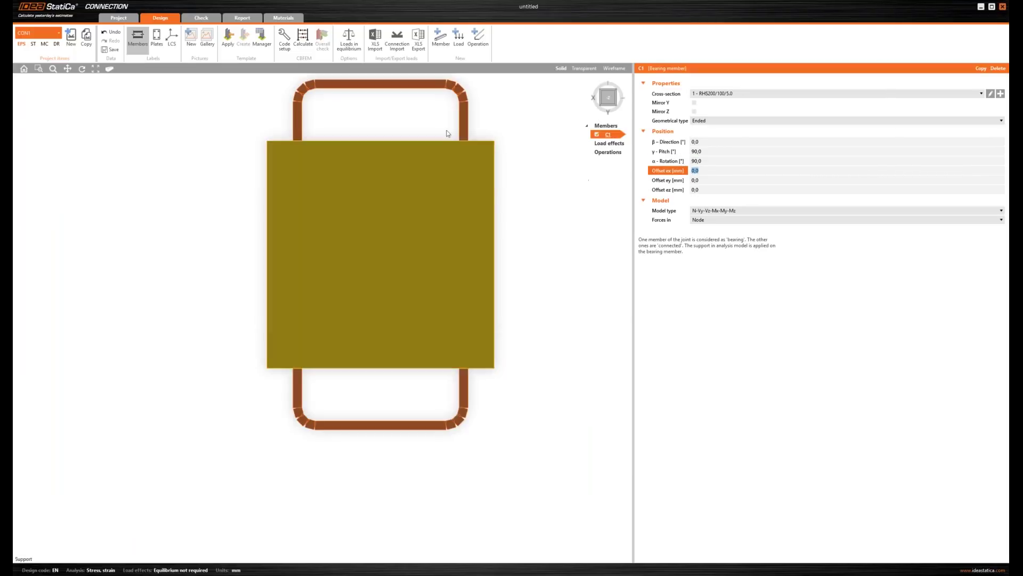
middle_drag(465, 121, 457, 145)
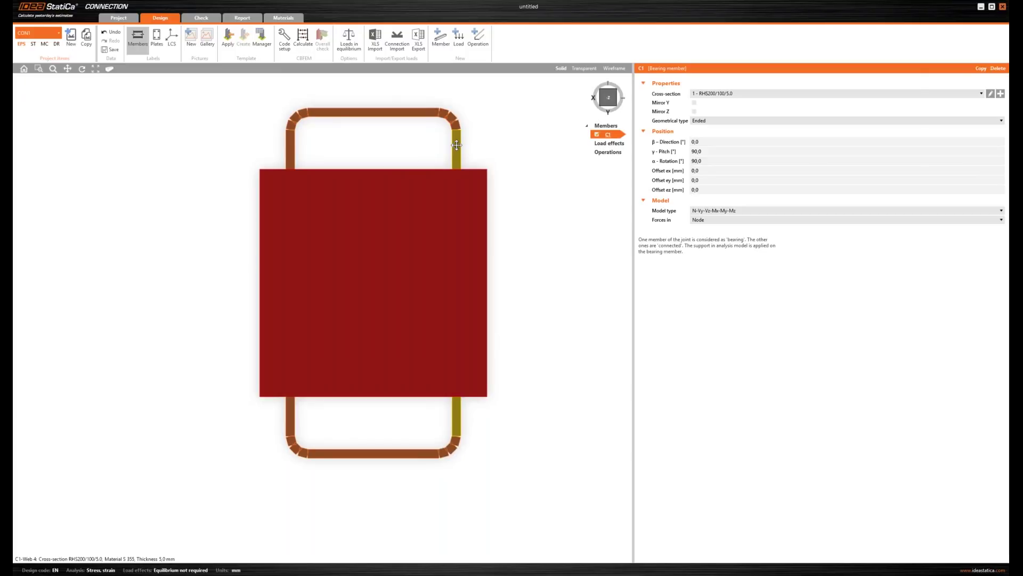
click(584, 69)
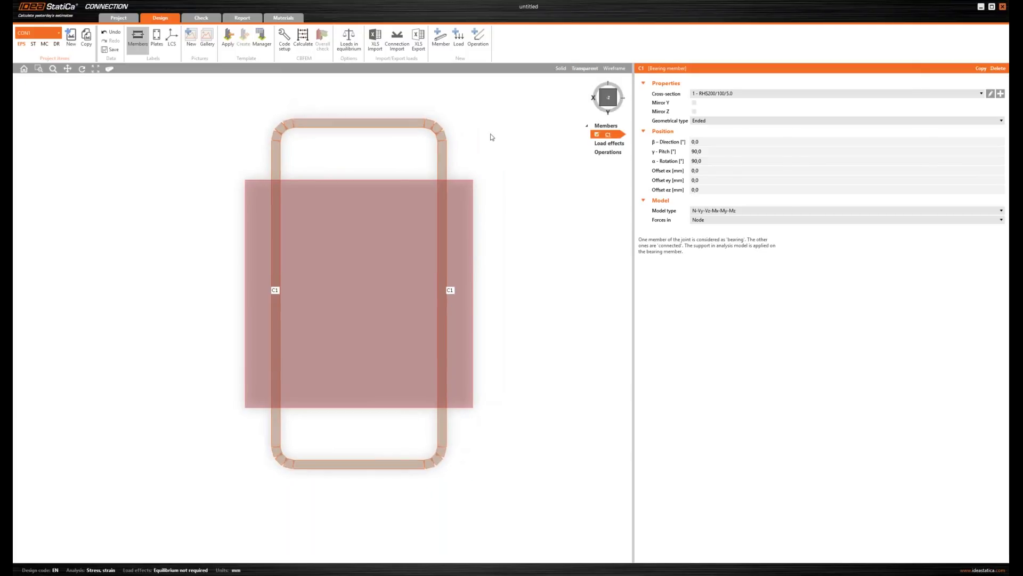
- Copy column C1 and set the rotation of the copy to 30°
right_click(609, 134)
click(626, 139)
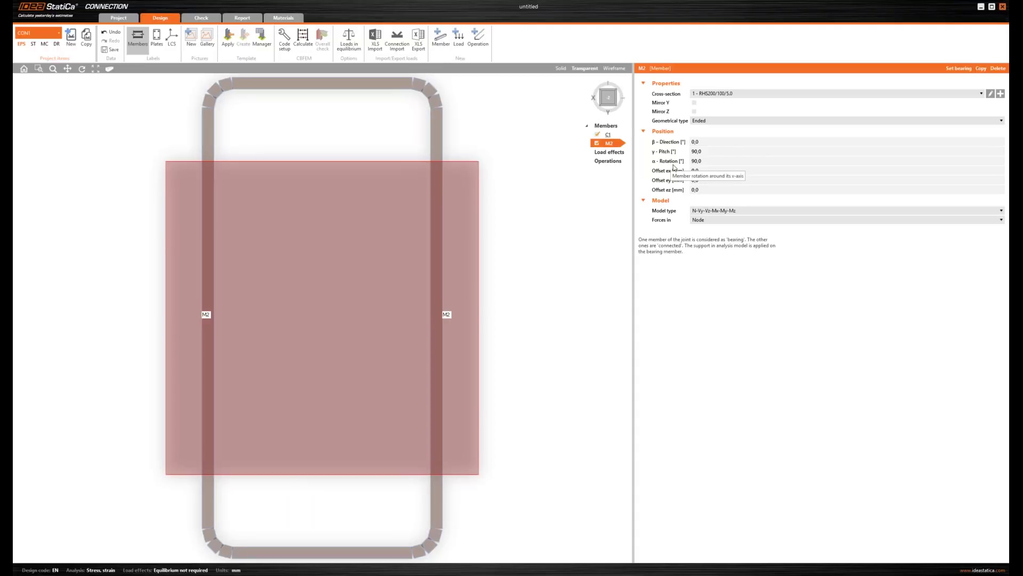
click(675, 161)
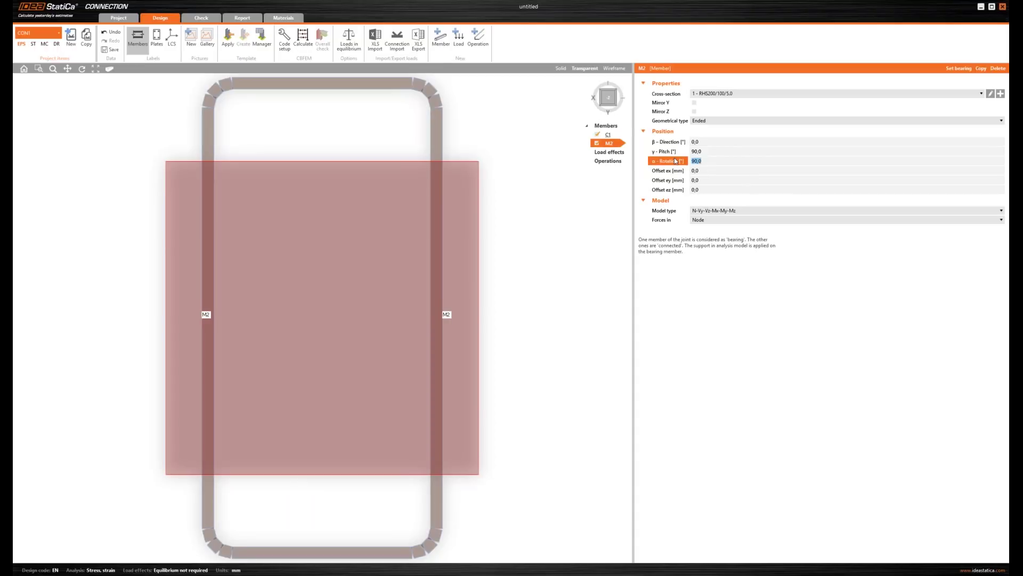
text(30)
key(Tab)
- Rename the rotated copy as C2
right_click(607, 143)
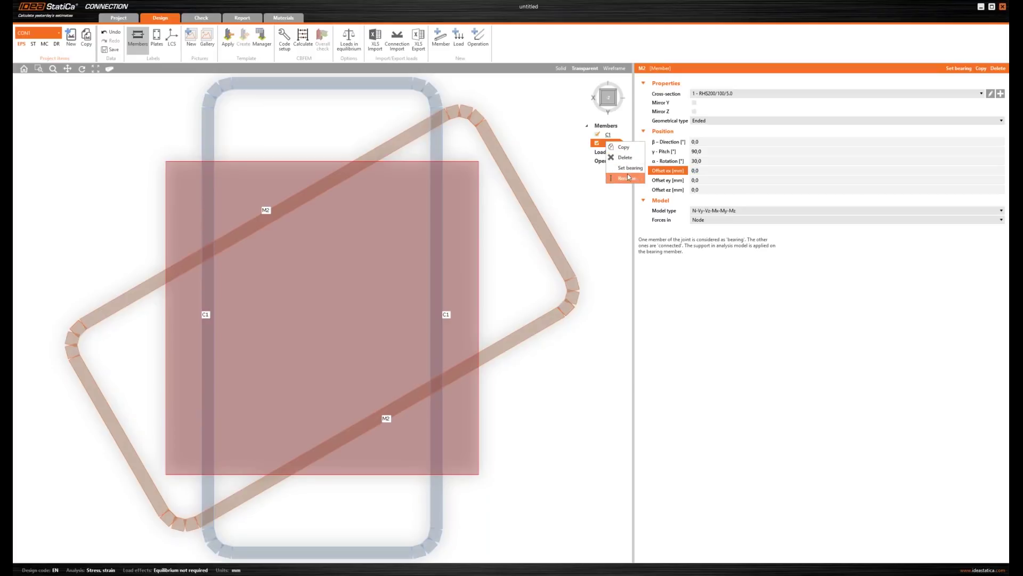
click(628, 178)
text(C2)
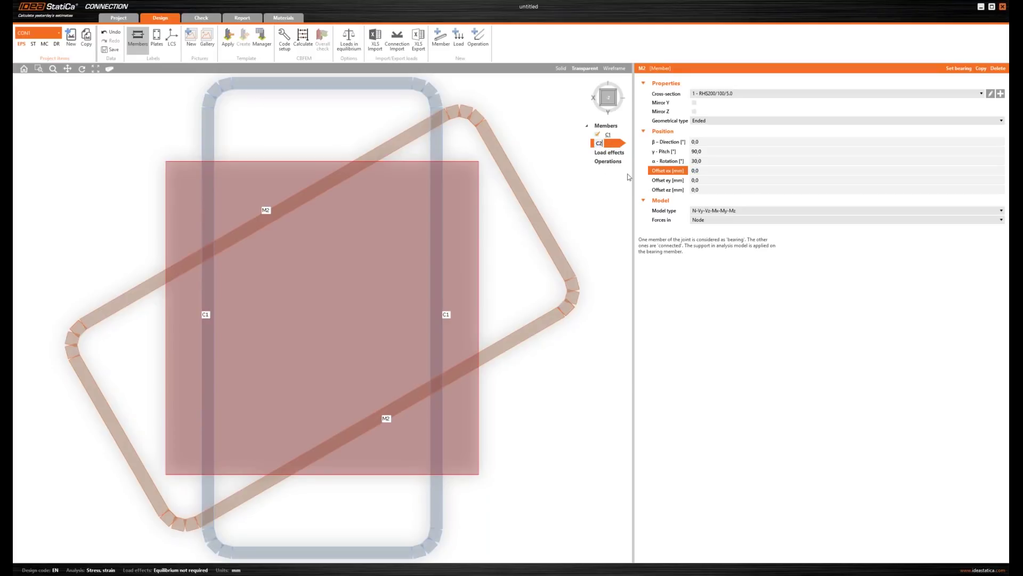
key(Return)
- Copy column C2 and rename the copy as C3
right_click(612, 145)
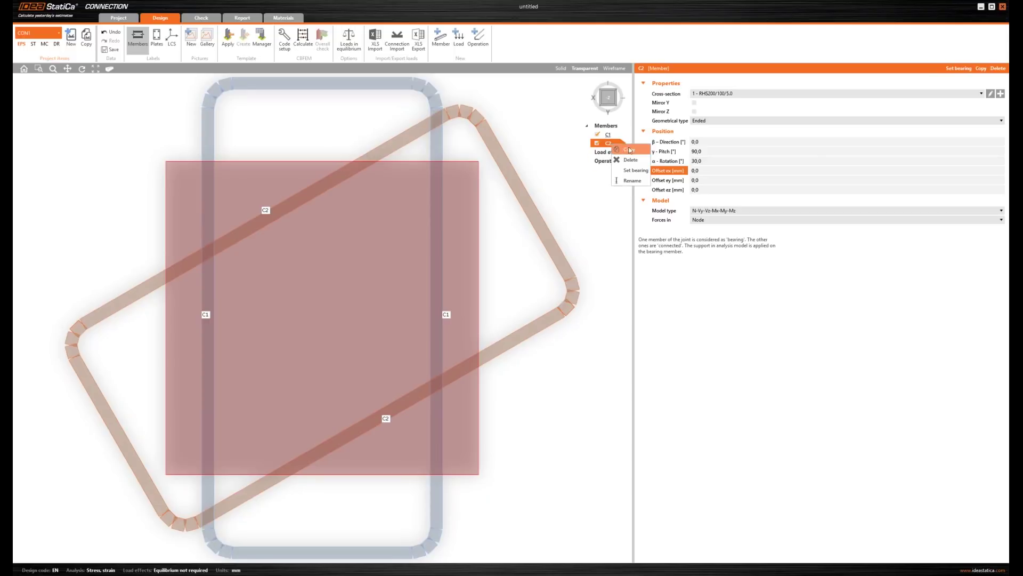
click(628, 149)
right_click(610, 153)
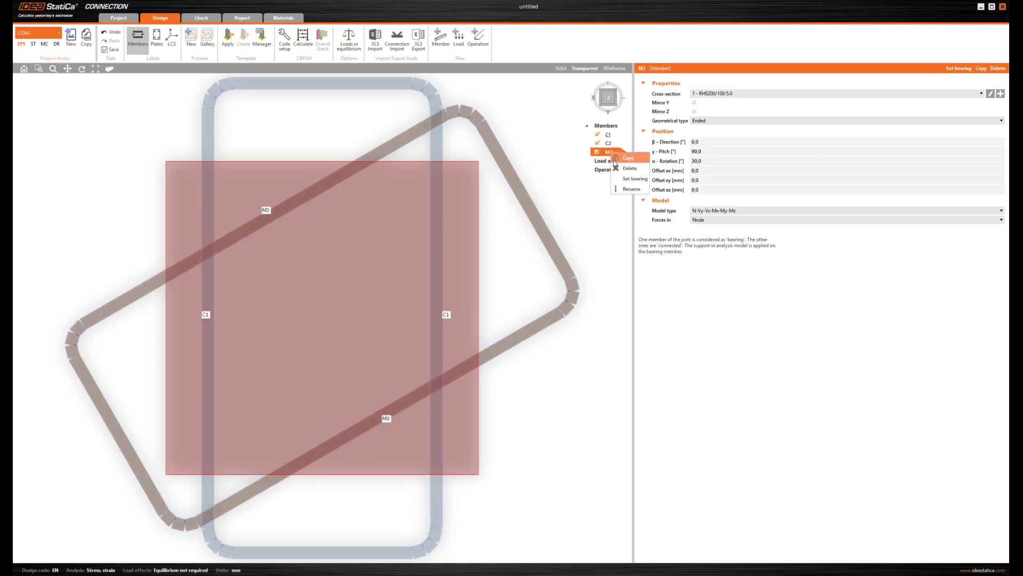
click(625, 191)
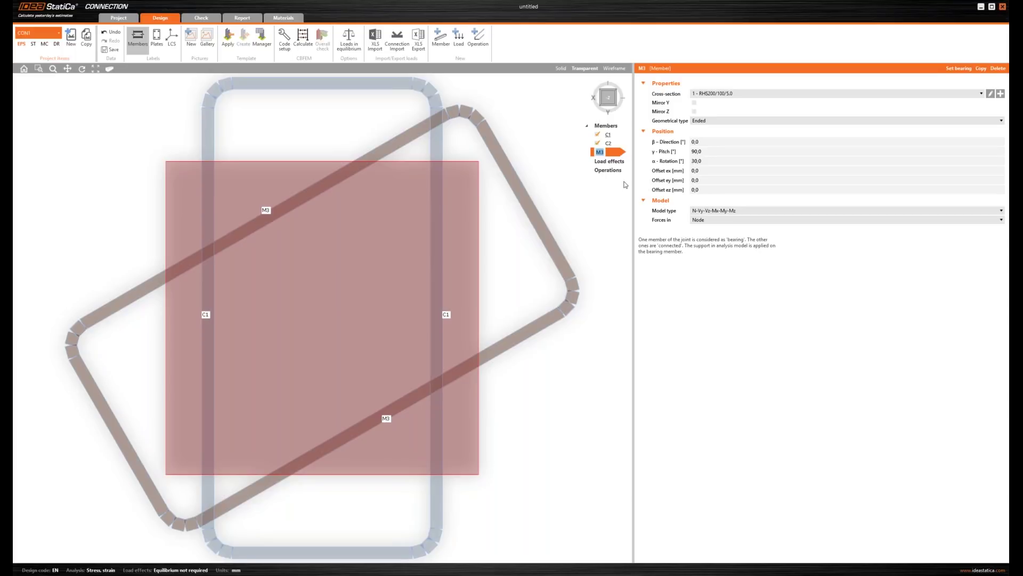
text(C3)
key(Return)
- Set the rotation of column C3 to 210°
click(714, 161)
text(210)
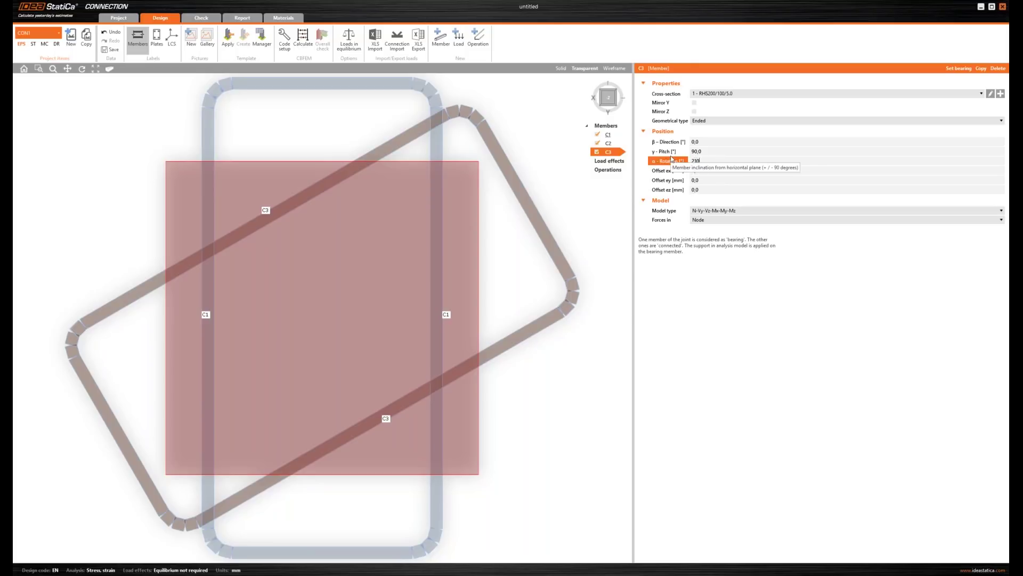
key(Tab)
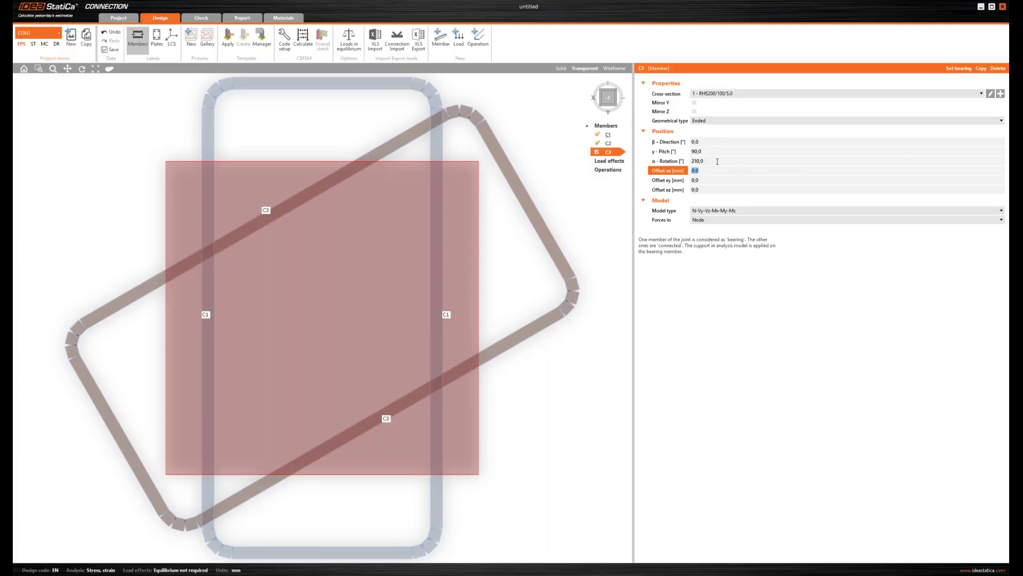
- Set the rotation of column C2 to -30°
click(608, 143)
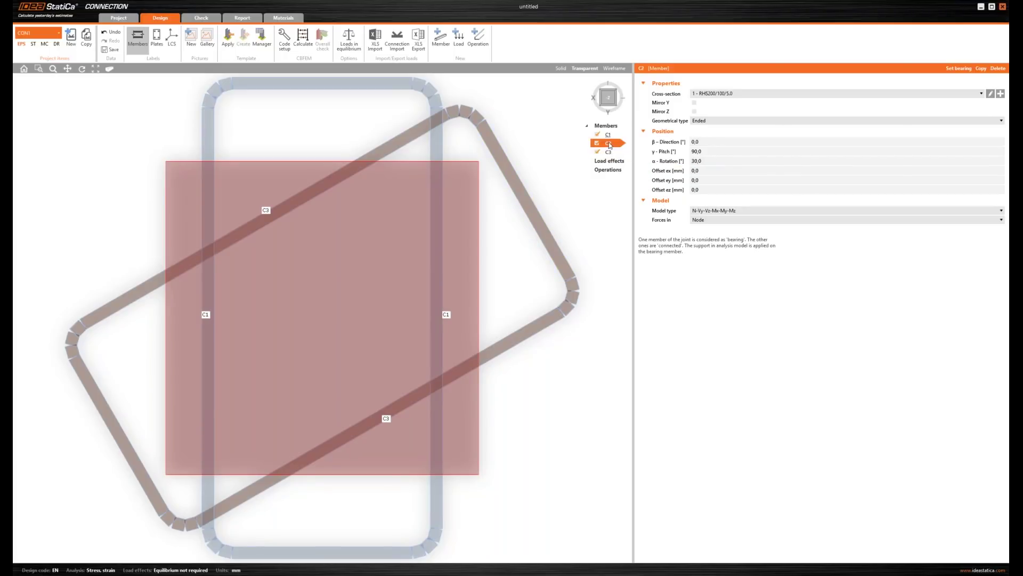
click(669, 161)
text(-30)
key(Tab)
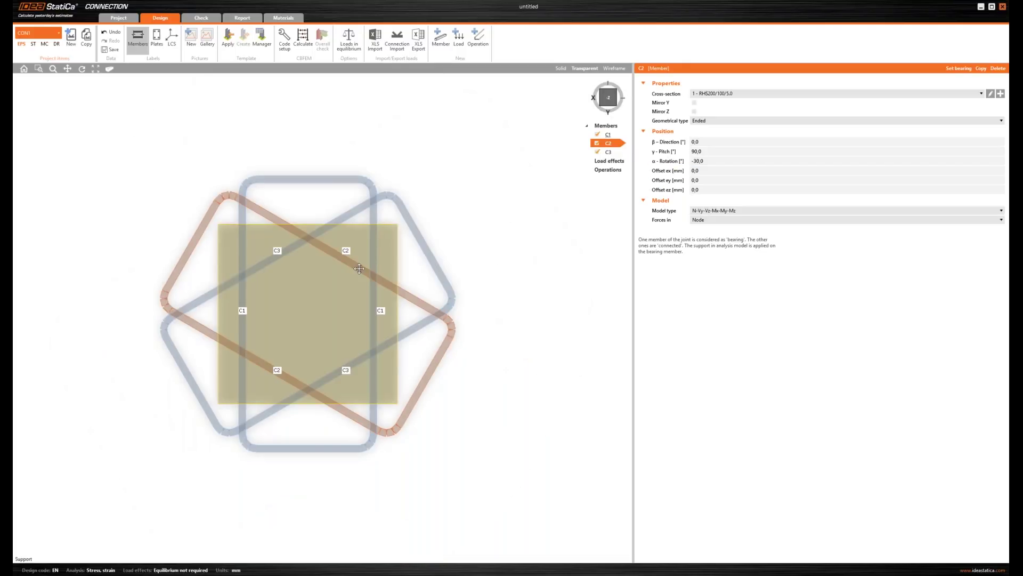
- Examine the three overlapping columns in wireframe and transparent display, from above and at an angle
scroll(359, 269, down, 2)
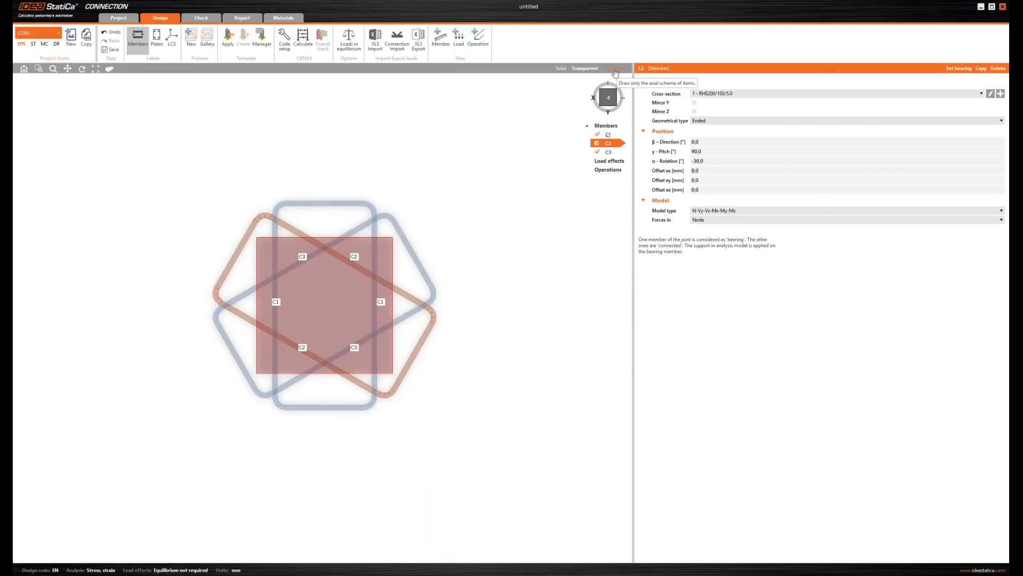
click(616, 72)
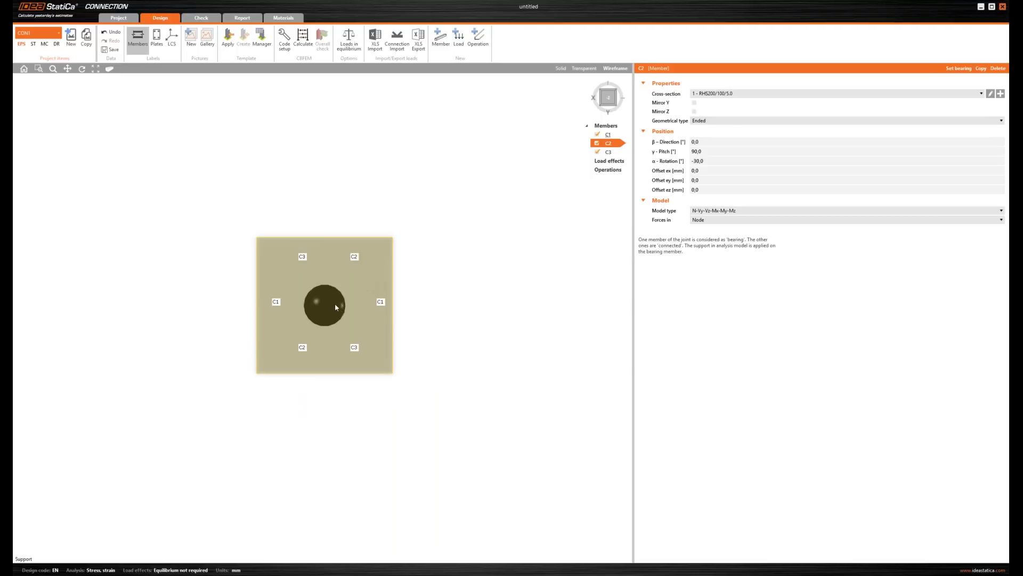
click(606, 103)
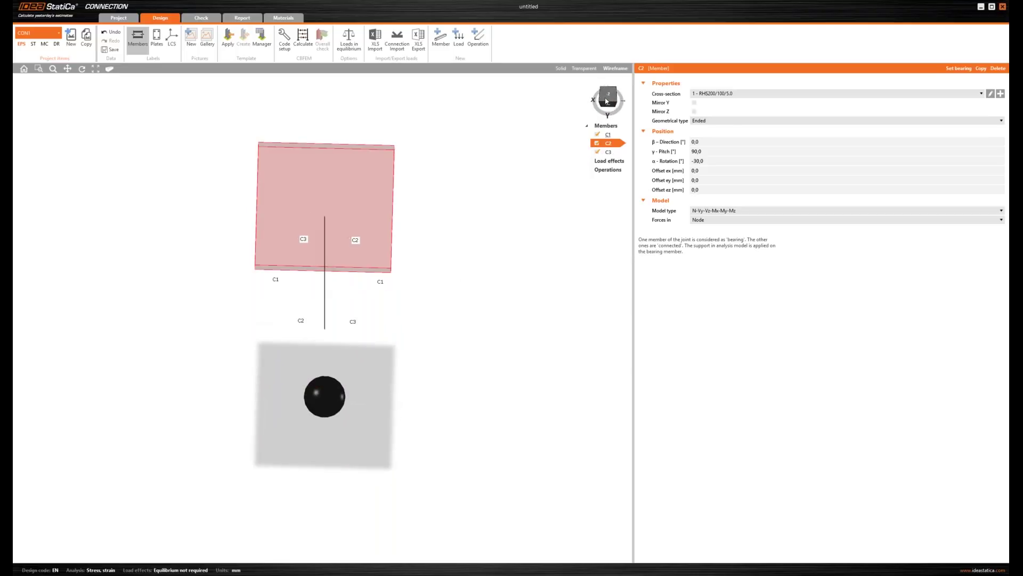
click(606, 101)
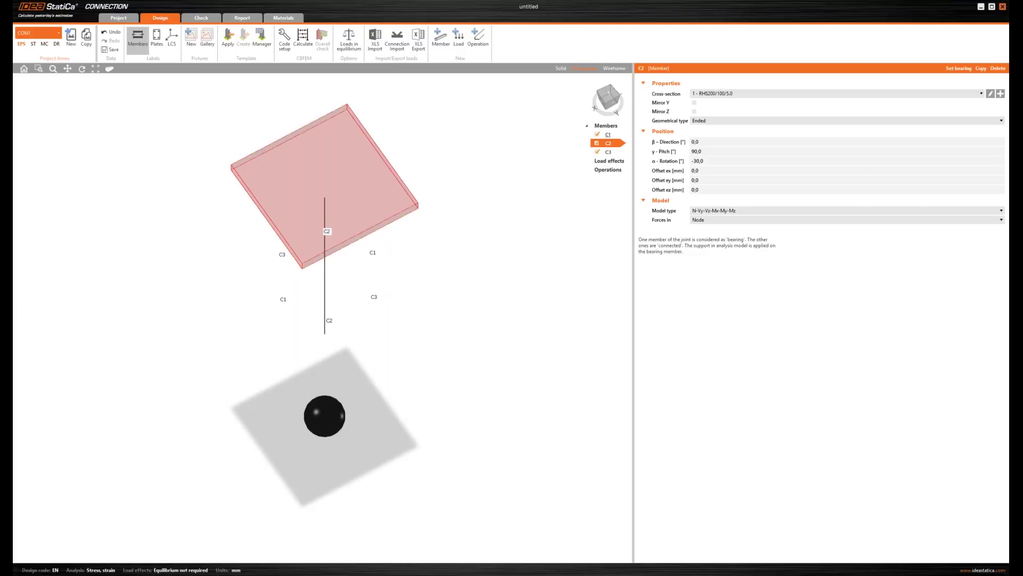
click(585, 68)
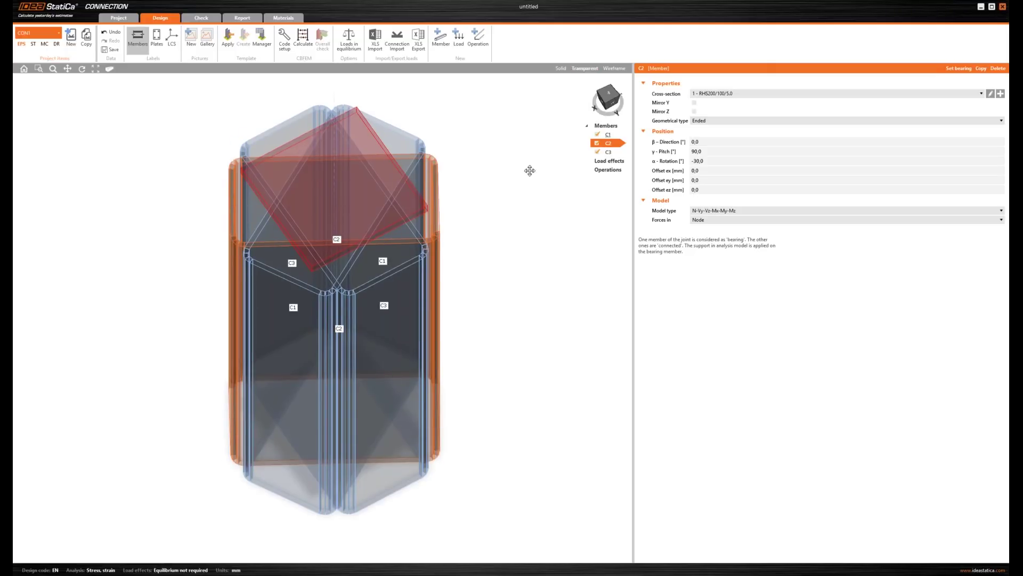
scroll(530, 170, down, 2)
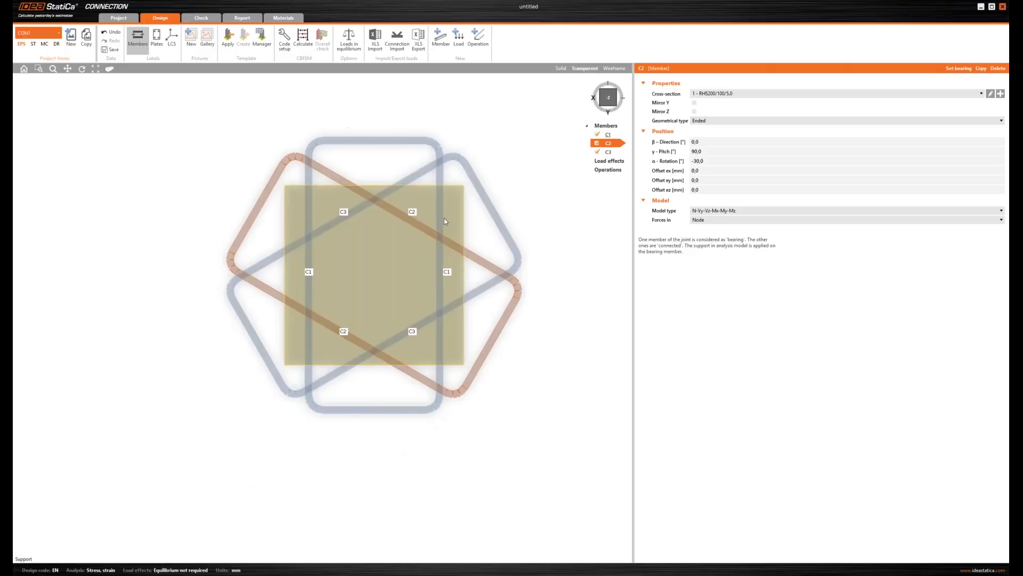
middle_drag(443, 219, 432, 260)
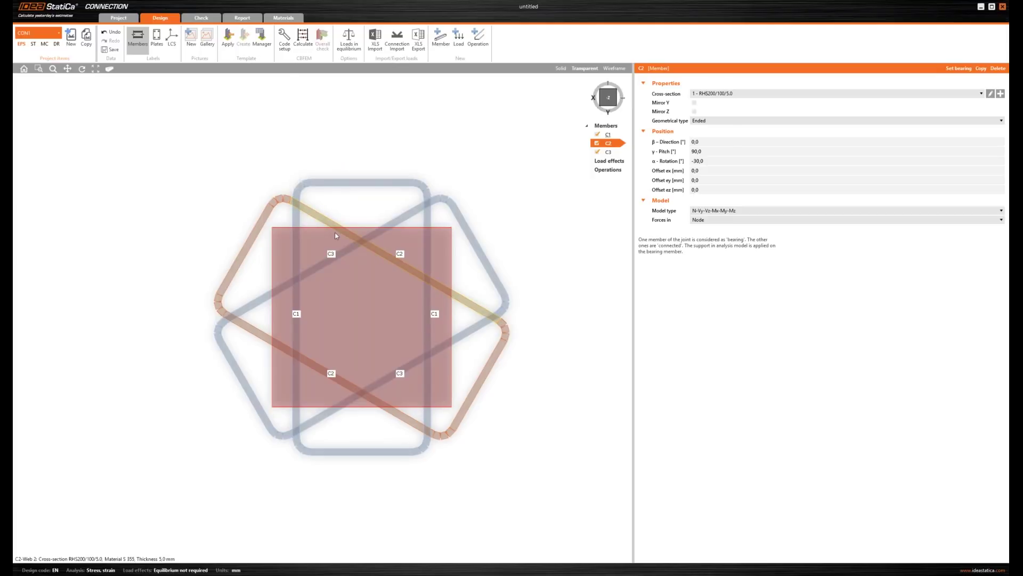
- Show the members' local coordinate systems and set the ez offset of column C1 to -150 mm
click(175, 52)
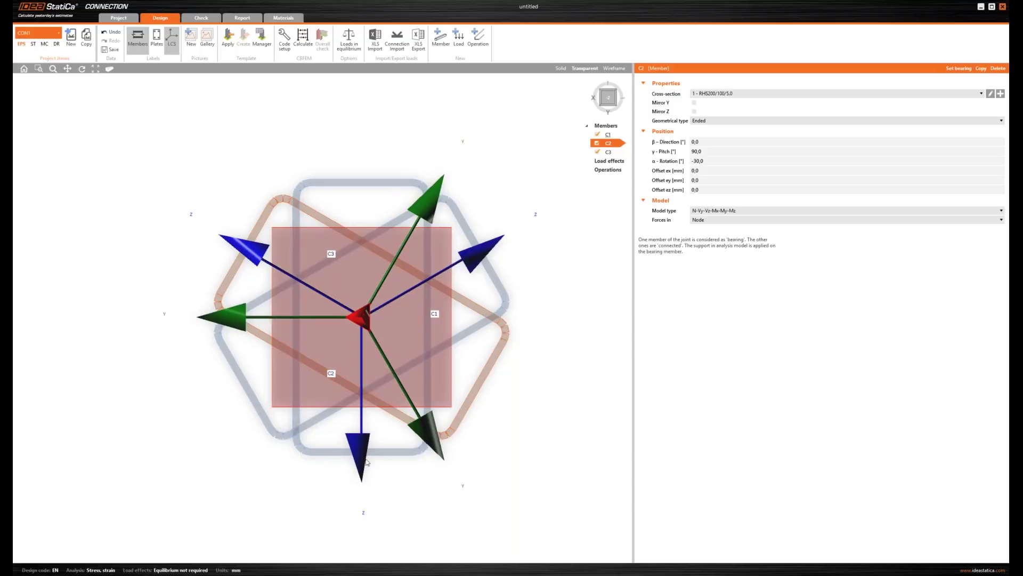
click(609, 135)
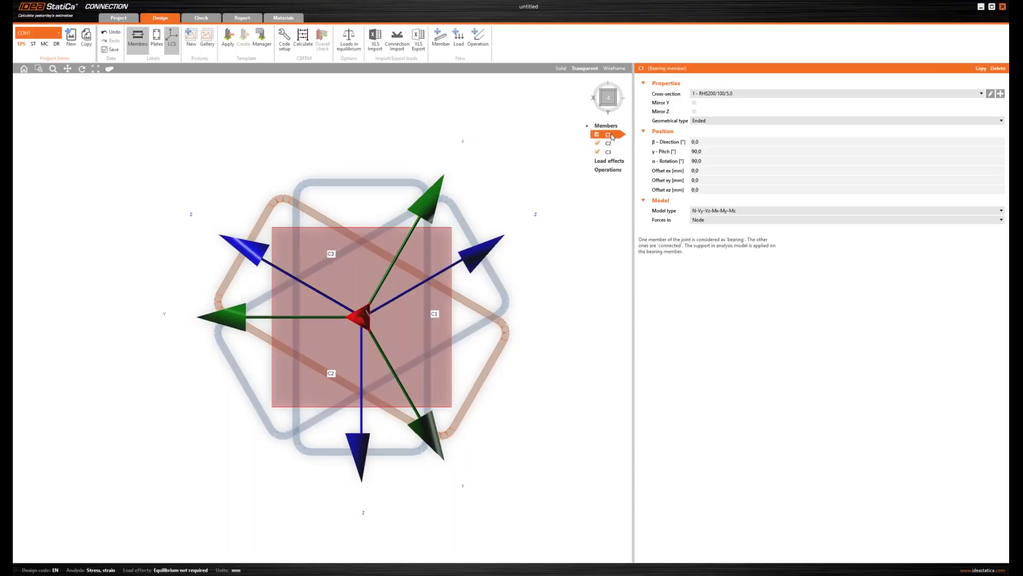
click(689, 190)
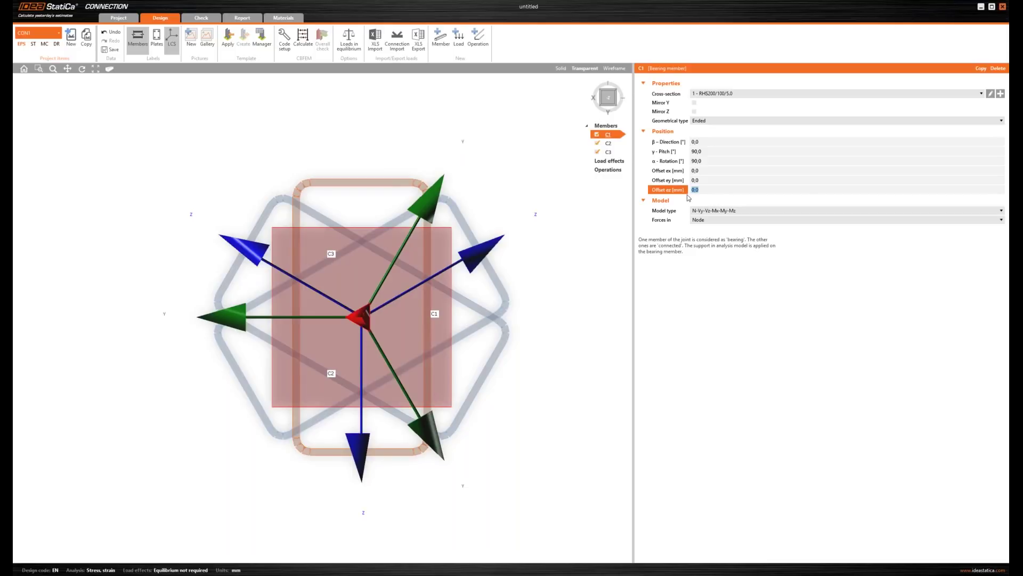
text(-150)
key(Tab)
- Set the ez offset of columns C2 and C3 to -150 mm each
click(608, 143)
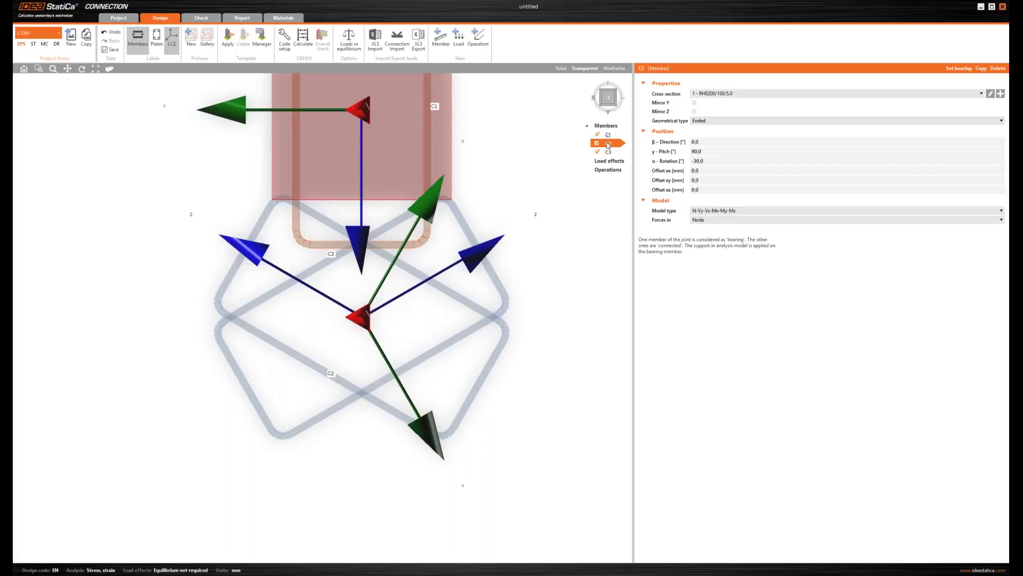
text(-150)
key(Tab)
drag(705, 190, 649, 192)
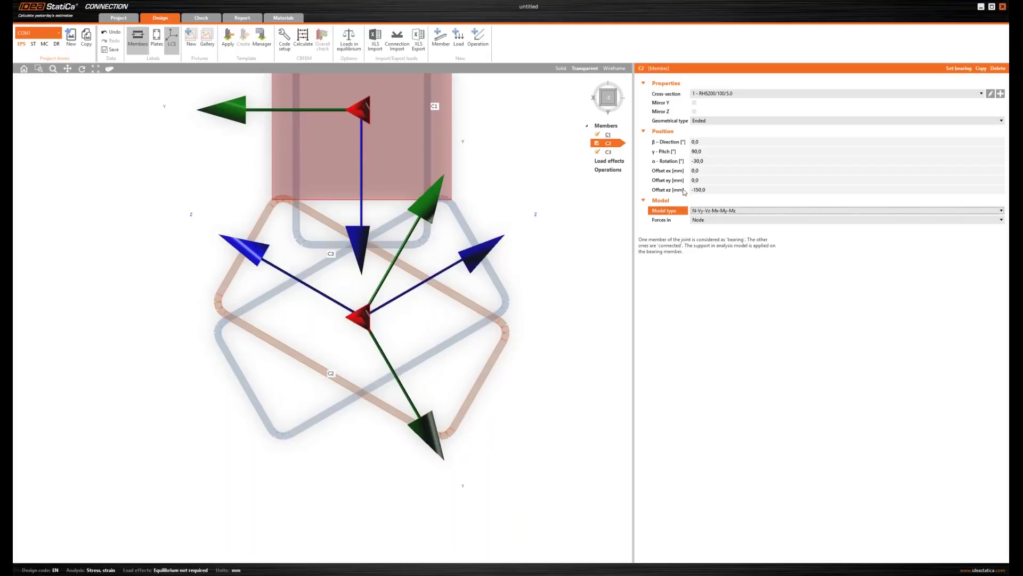
click(608, 152)
text(-150)
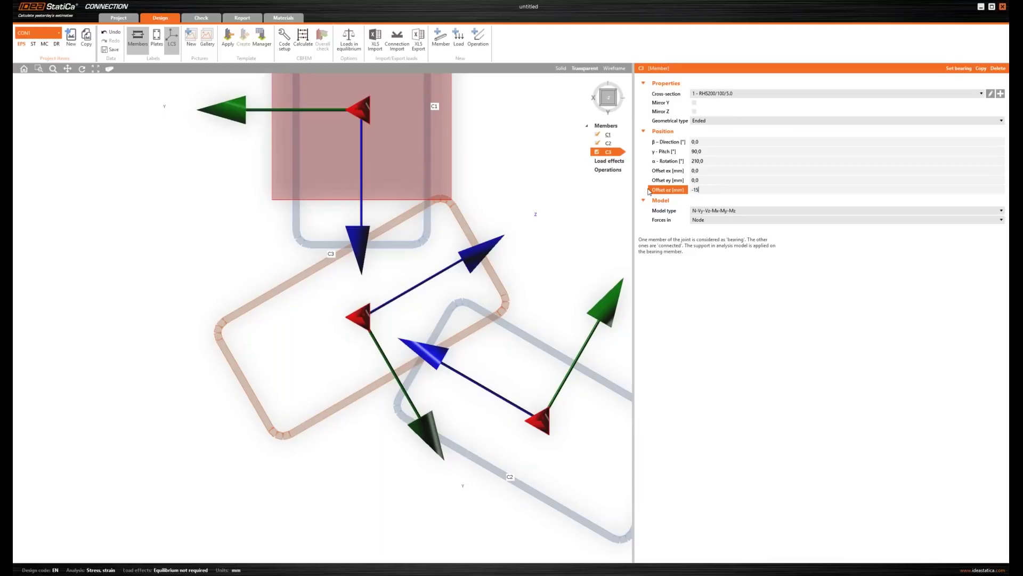
key(Tab)
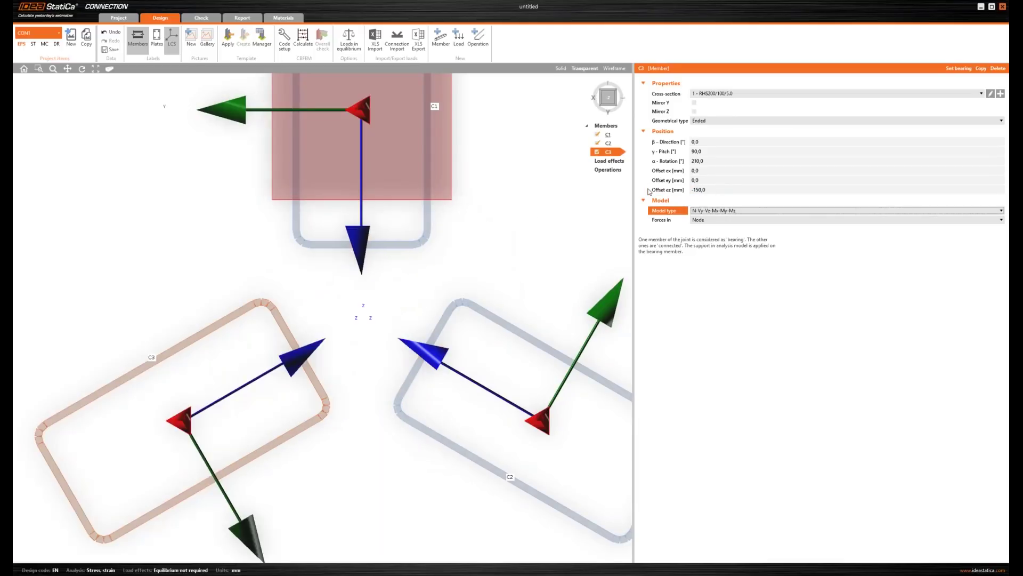
- Hide the members' local coordinate systems
scroll(501, 273, up, 2)
scroll(422, 272, down, 5)
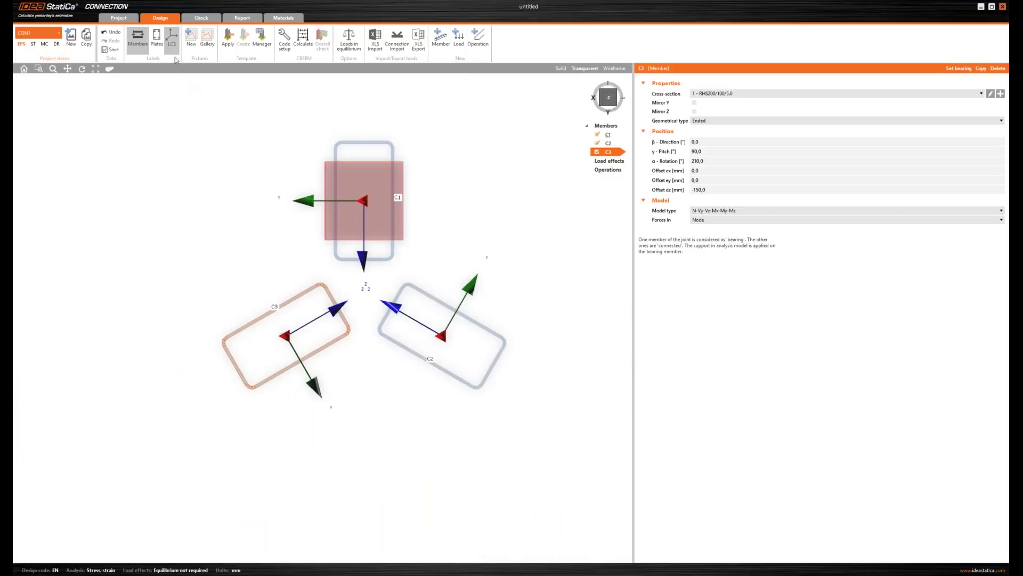
click(171, 36)
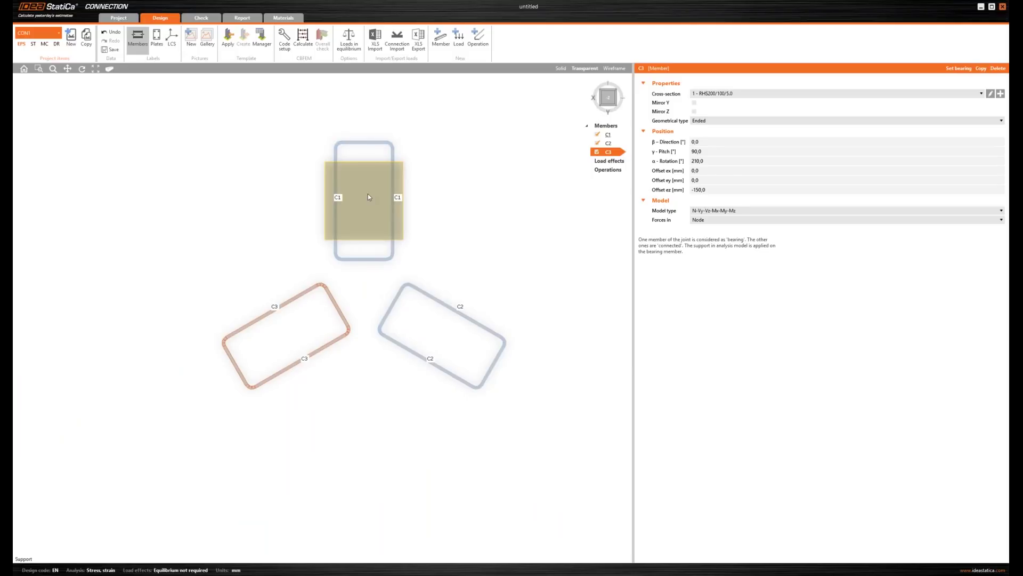
- Add a stiffening plate operation to the connection
scroll(368, 194, down, 2)
middle_drag(451, 194, 376, 250)
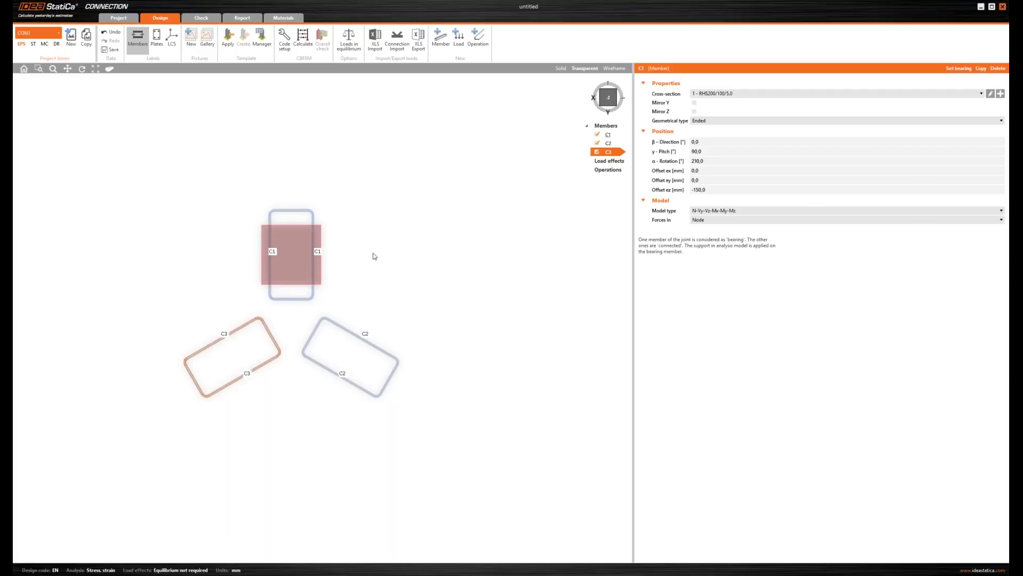
middle_drag(377, 252, 420, 226)
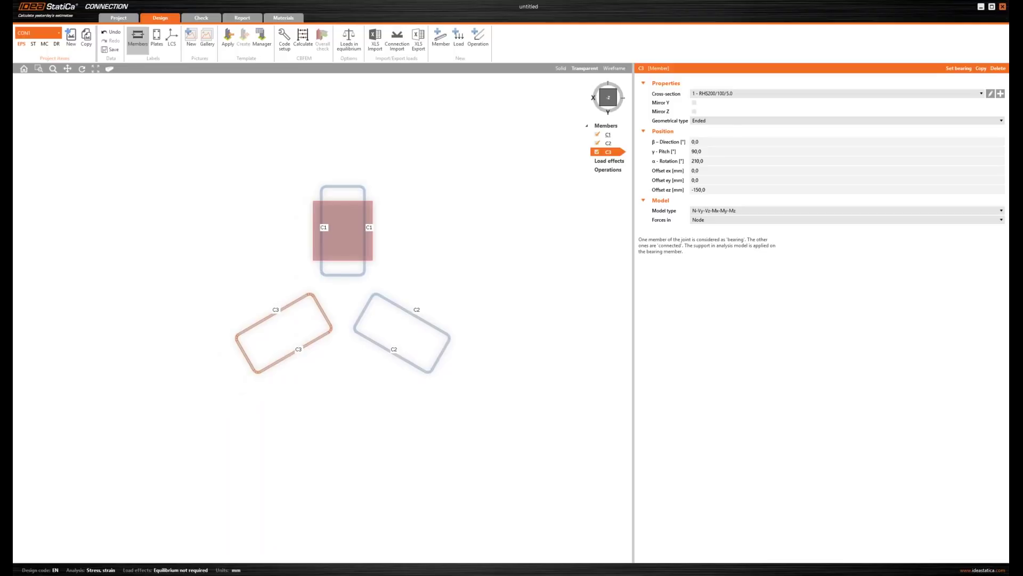
middle_drag(425, 235, 418, 237)
click(607, 169)
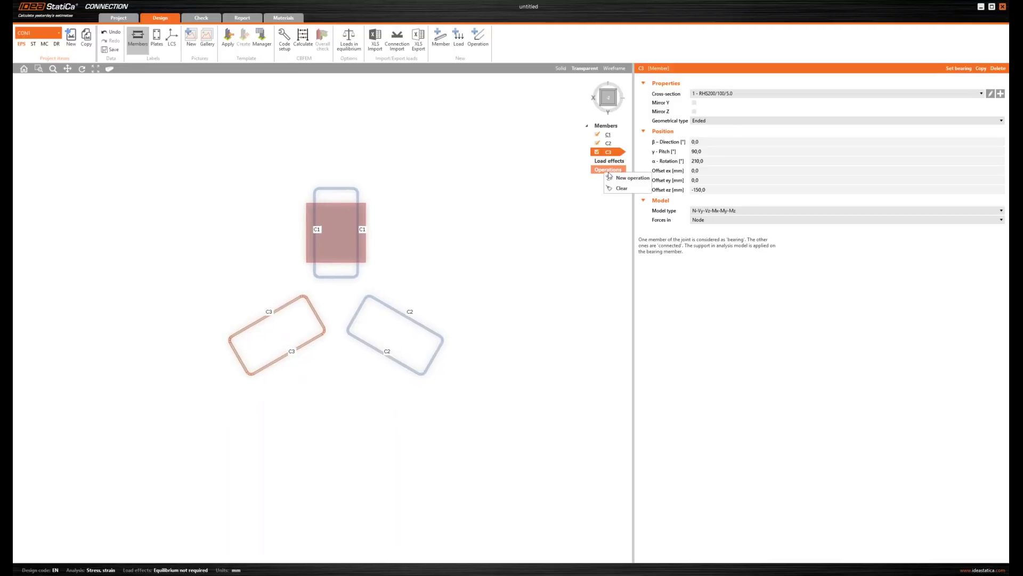
click(626, 179)
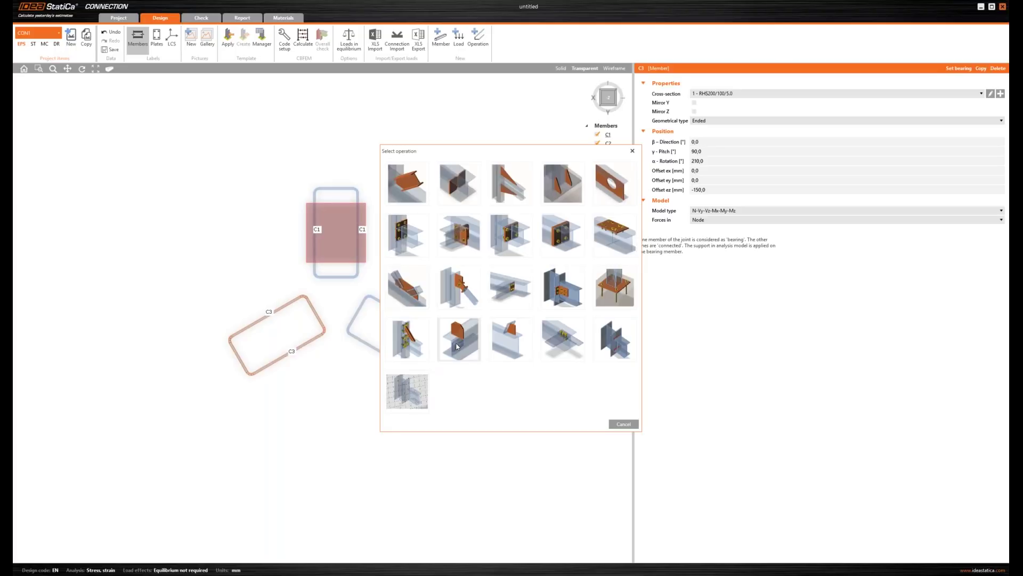
click(457, 347)
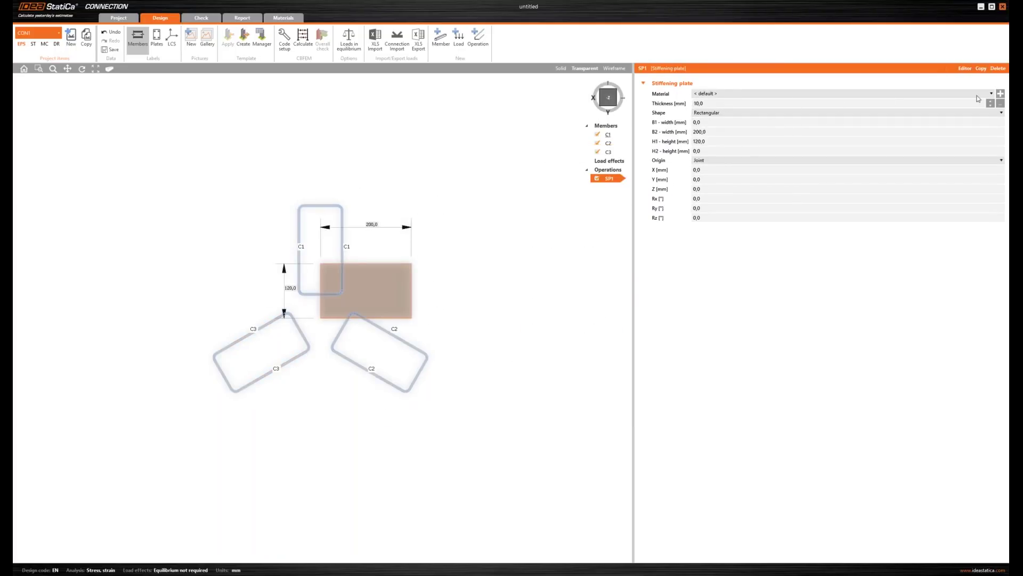
- Assign material S 275 to stiffening plate SP1 and set its thickness to 15 mm
click(1001, 94)
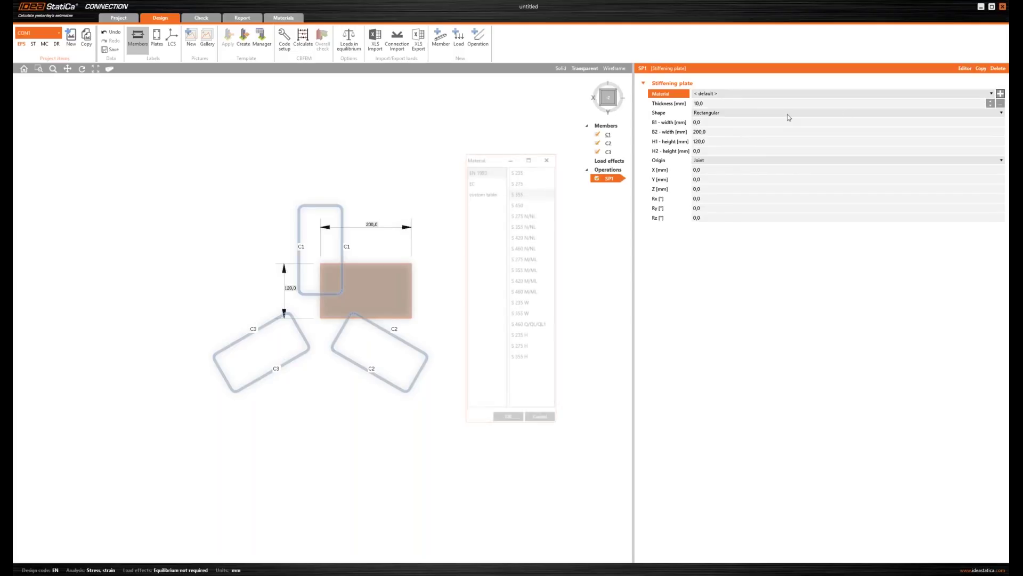
click(510, 418)
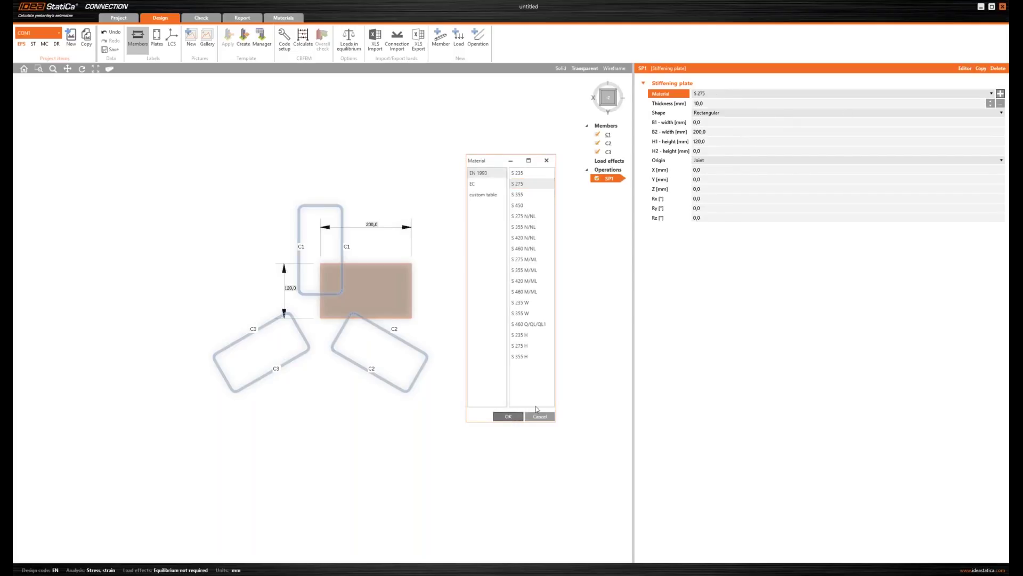
click(722, 104)
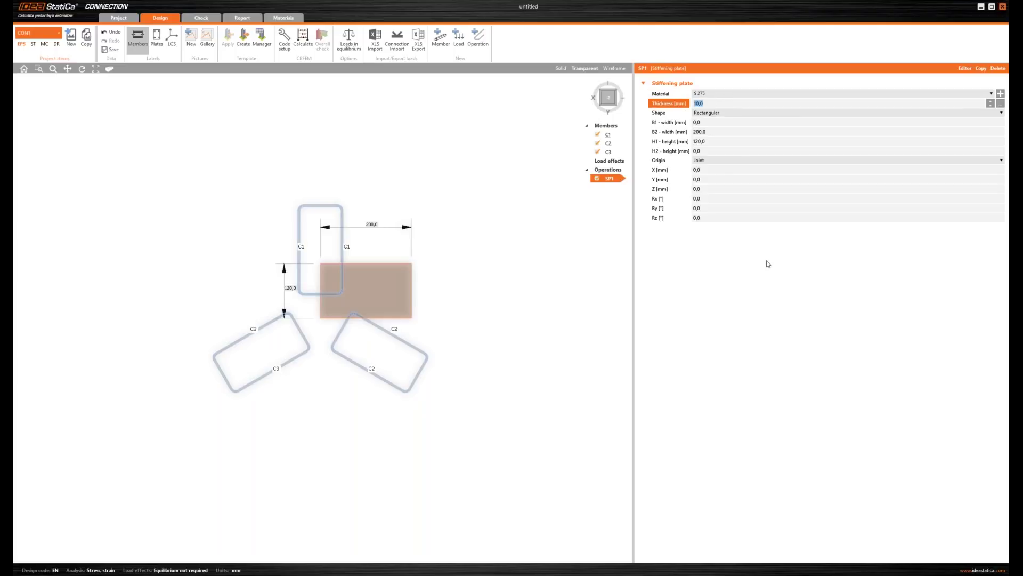
text(15)
key(Tab)
- Set both widths, B1 and B2, of stiffening plate SP1 to 295 mm
scroll(560, 274, up, 3)
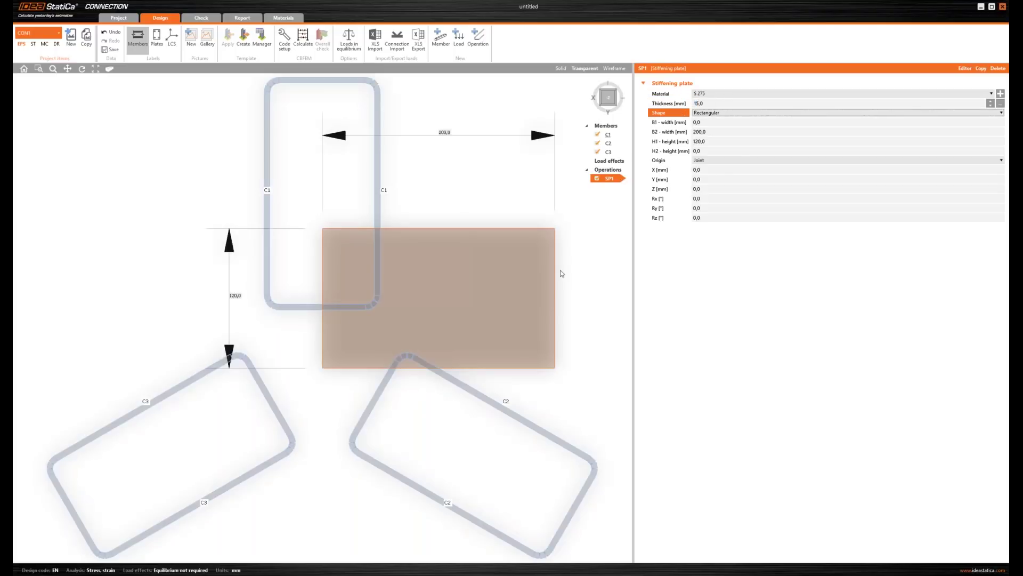
scroll(561, 293, down, 1)
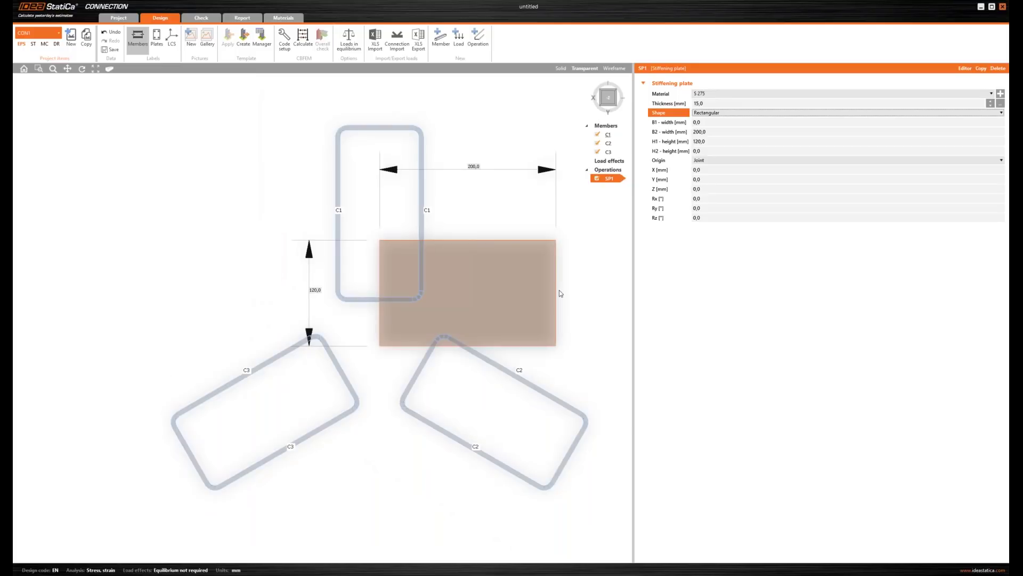
scroll(559, 290, down, 1)
key(Tab)
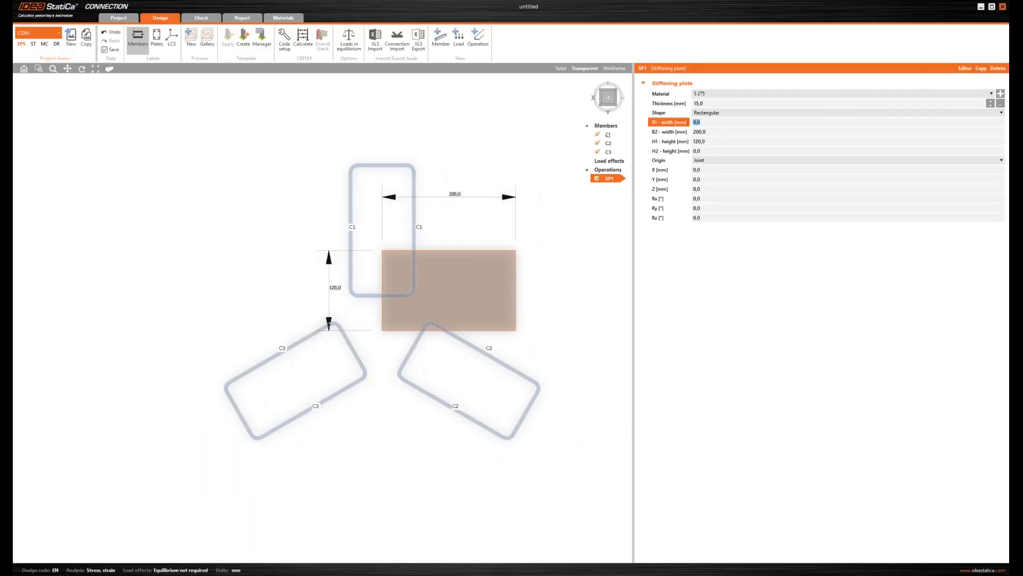
text(295)
key(Tab)
text(29)
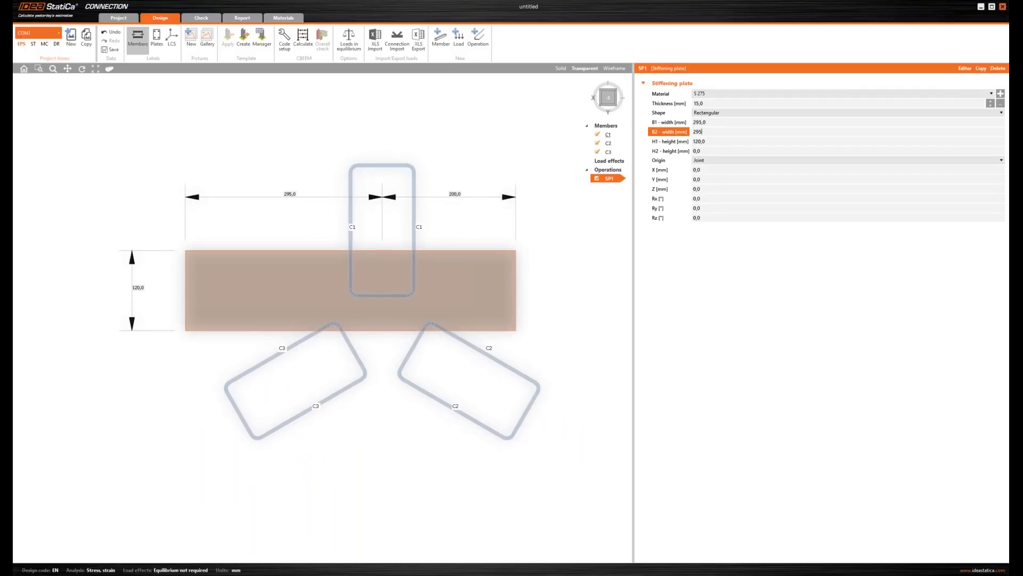
key(Tab)
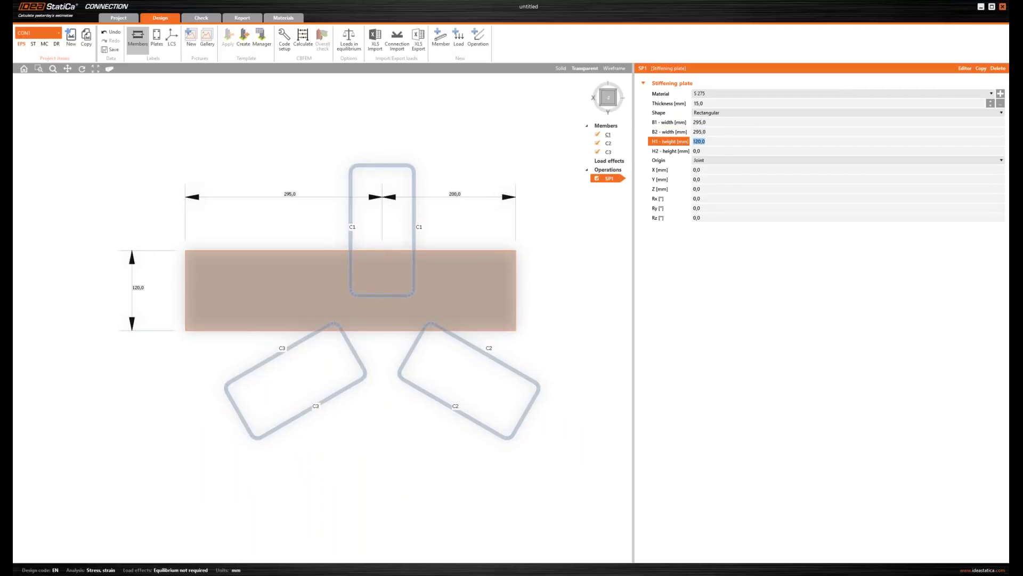
- Set the heights of stiffening plate SP1 to 280 mm for H1 and 230 mm for H2
text(280)
key(Tab)
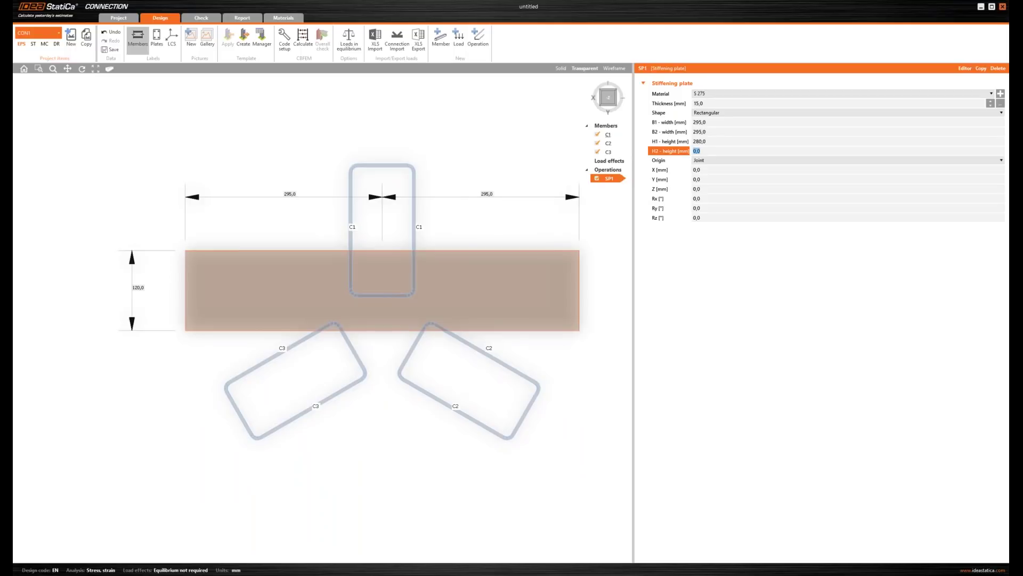
text(230)
key(Tab)
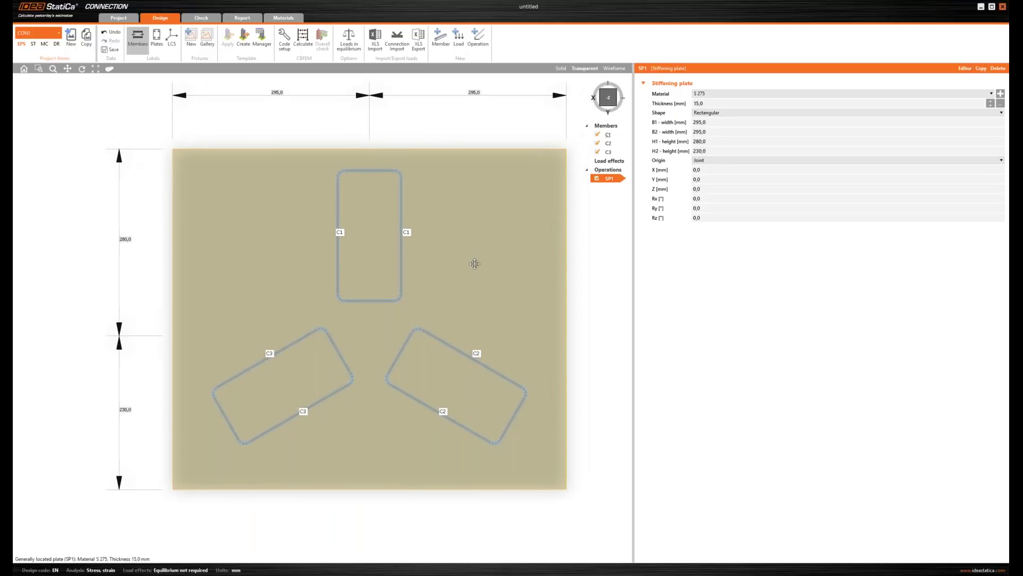
middle_drag(475, 264, 461, 268)
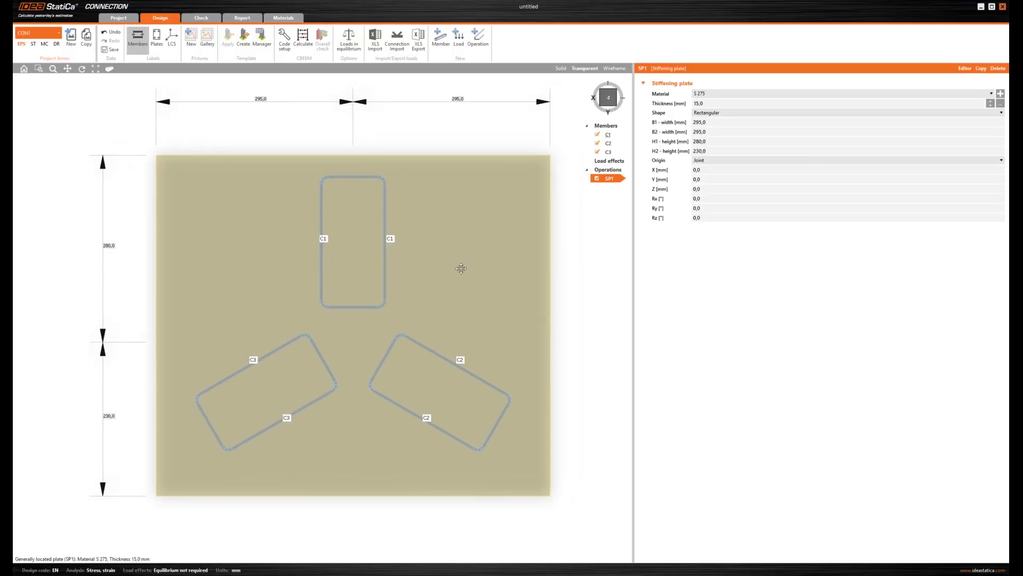
scroll(446, 274, down, 2)
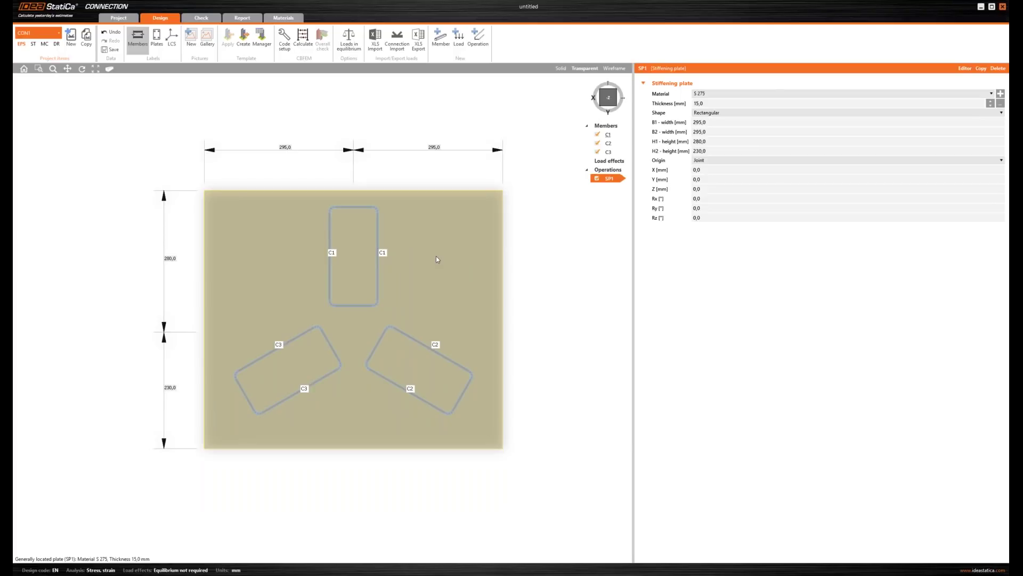
- Open stiffening plate SP1 in the plate editor and add a bevel operation
right_click(436, 257)
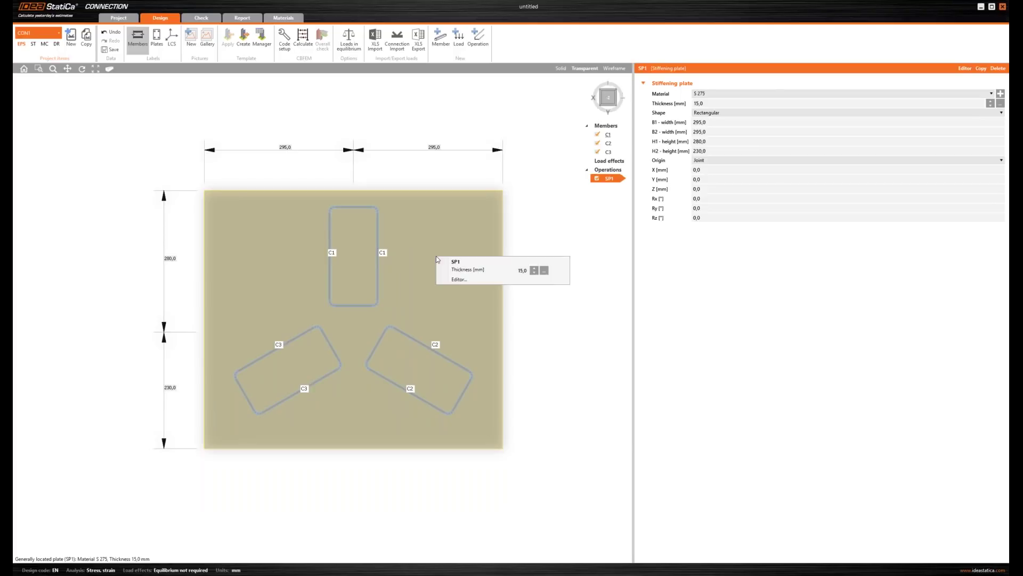
click(466, 280)
drag(397, 123, 695, 109)
click(585, 118)
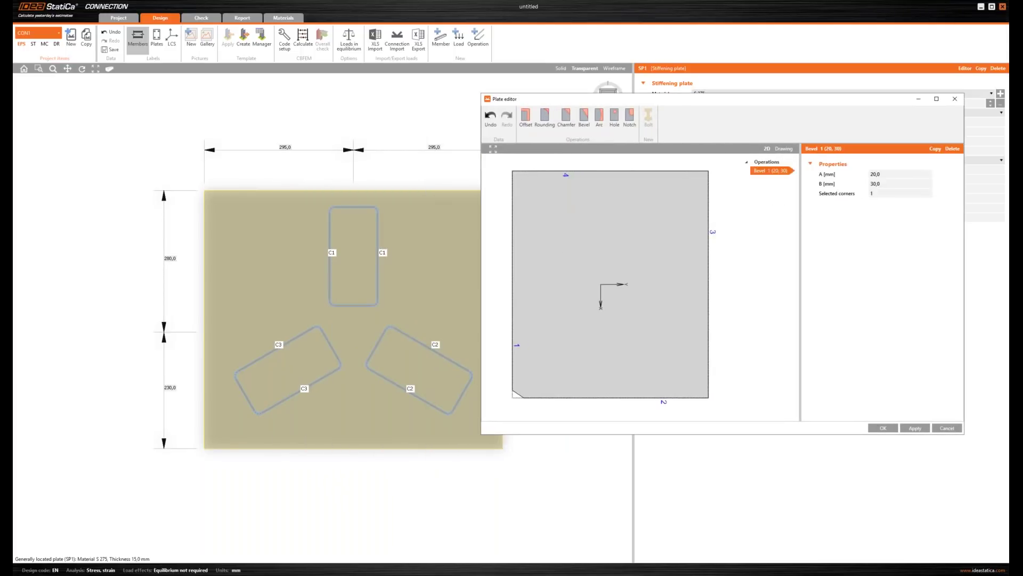
- Apply the bevel to corner 2 of the plate with A 330 mm and B 190 mm
click(845, 195)
text(2)
click(832, 176)
text(330)
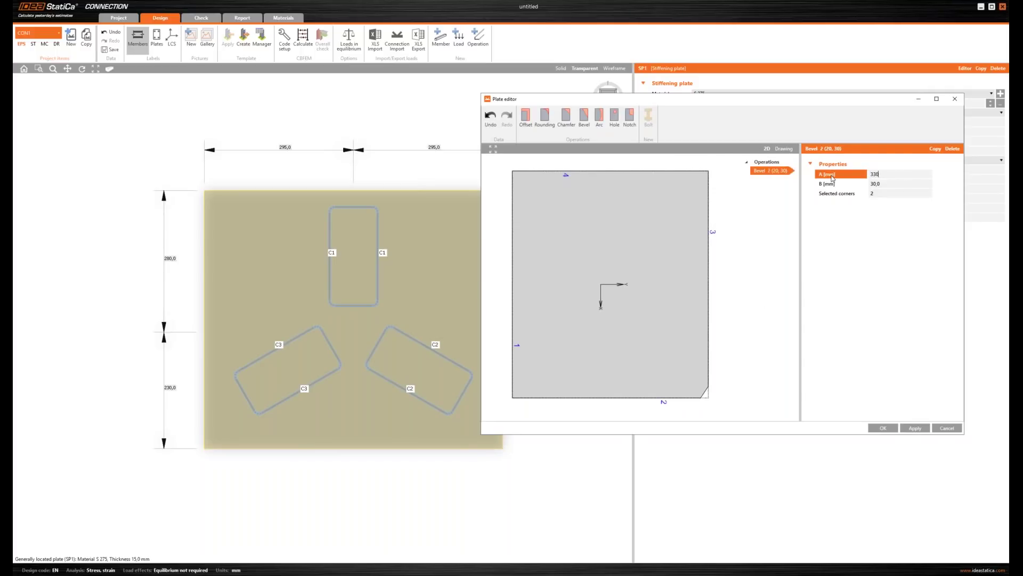
key(Tab)
text(190)
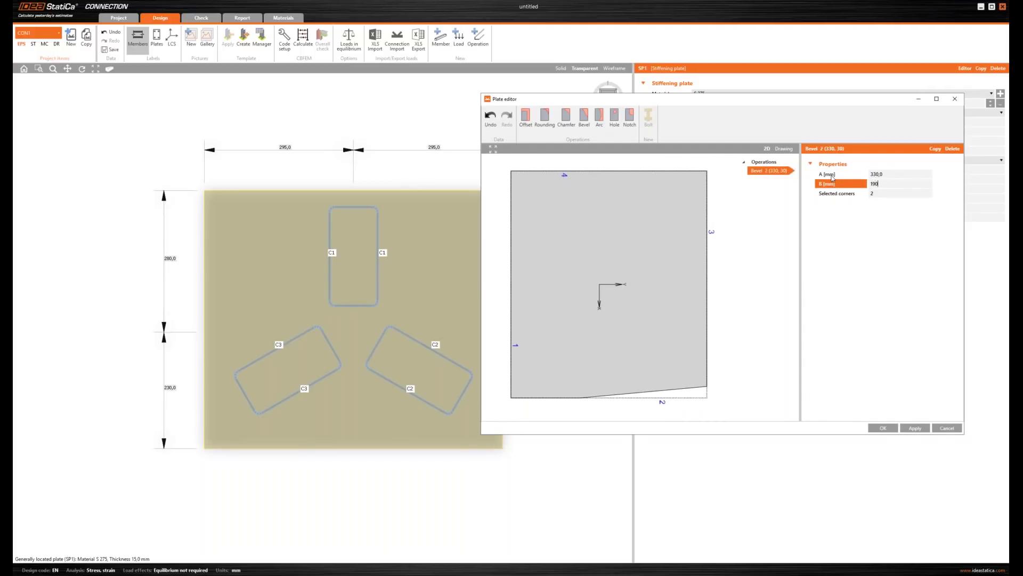
key(Tab)
- Copy the corner 2 bevel and assign the copy to corner 3
right_click(775, 171)
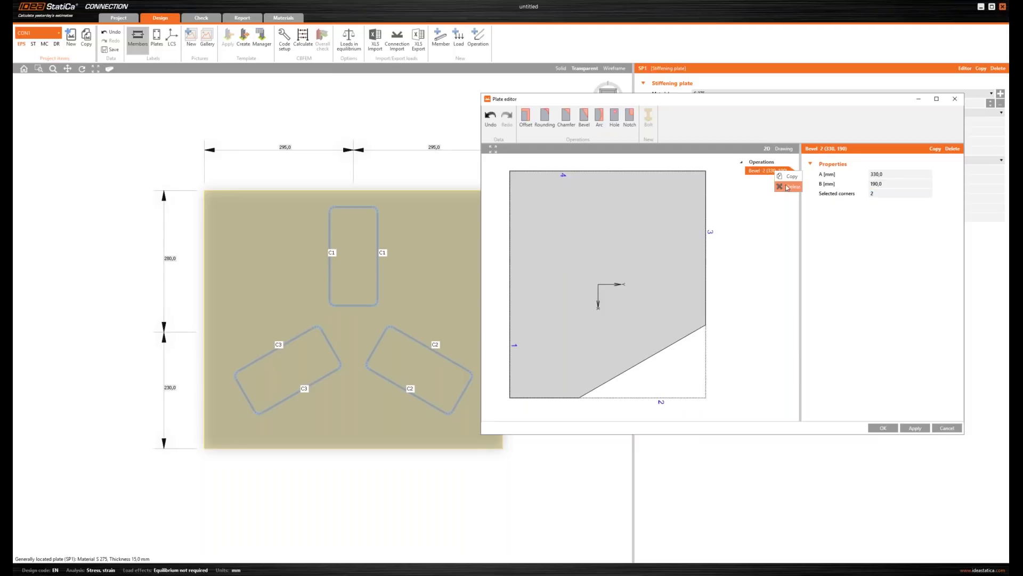
click(788, 178)
click(872, 195)
key(BackSpace)
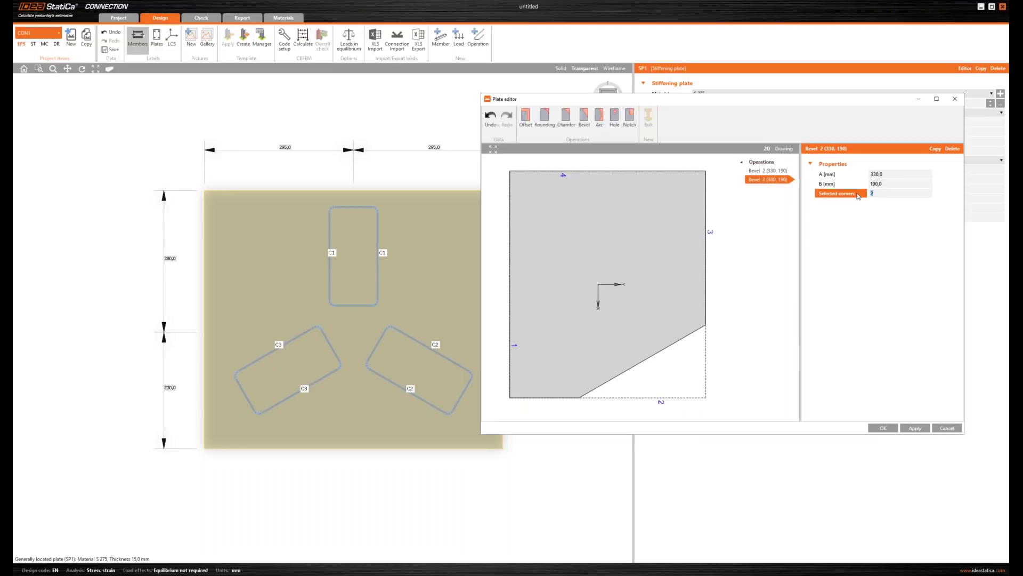
text(3)
key(Tab)
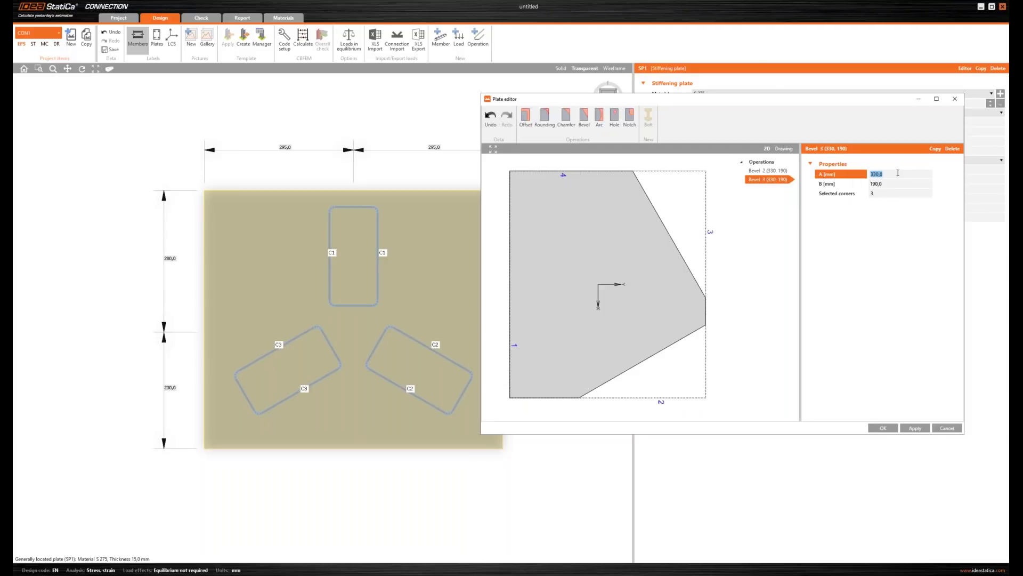
- Set the corner 3 bevel's dimensions to A 190 mm and B 330 mm
text(10)
text(90)
key(Tab)
text(330)
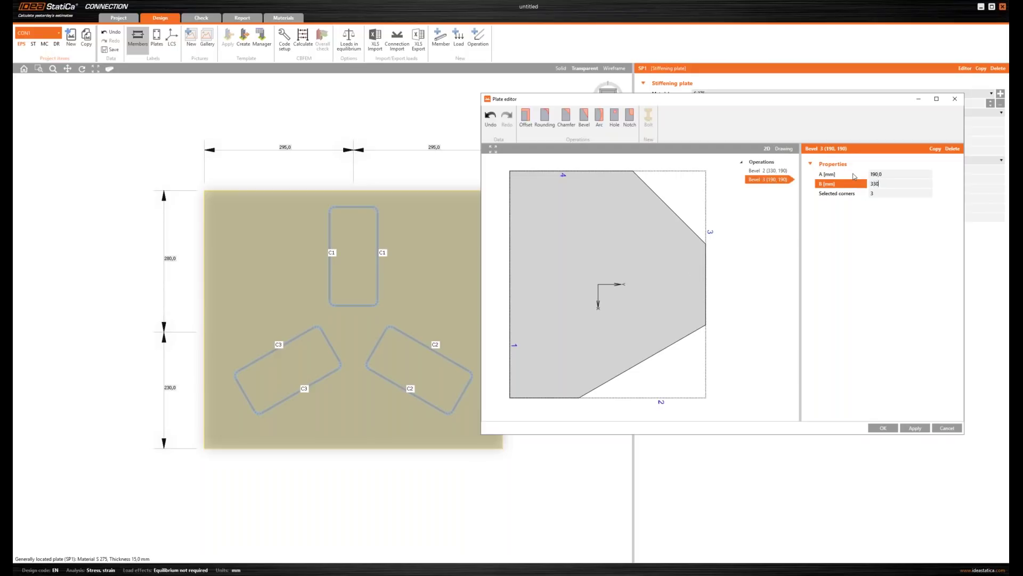
key(Tab)
- Copy the corner 3 bevel and assign the copy to corner 4
right_click(769, 180)
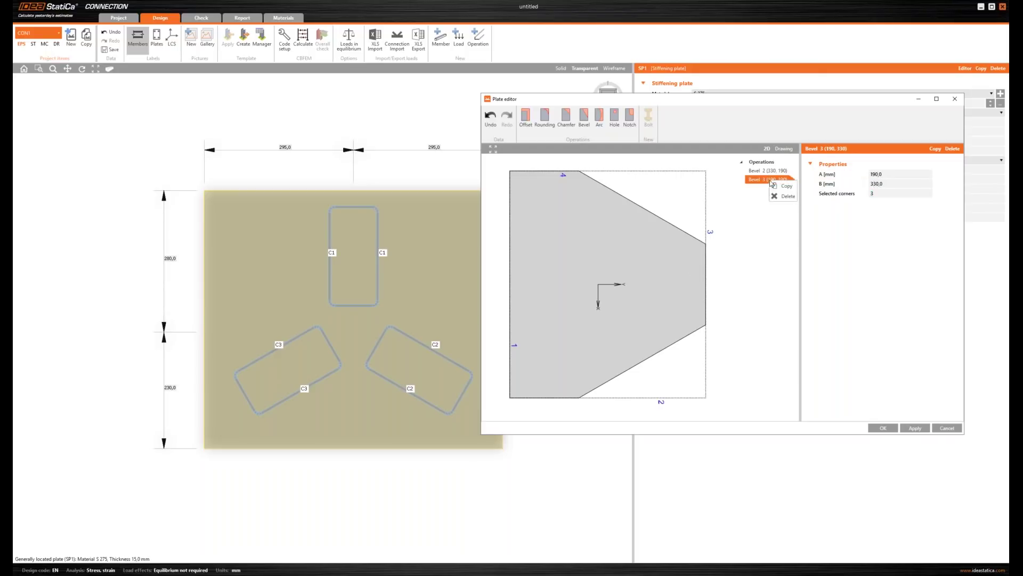
click(784, 186)
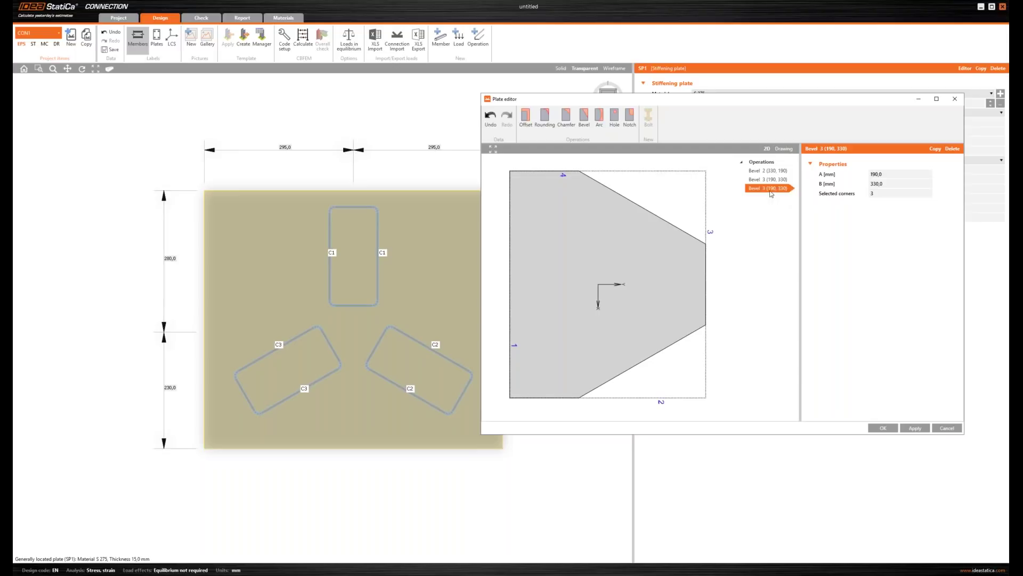
click(886, 194)
text(4)
- Set the corner 4 bevel's dimensions to A 180 mm and B 105 mm
click(874, 174)
text(1)
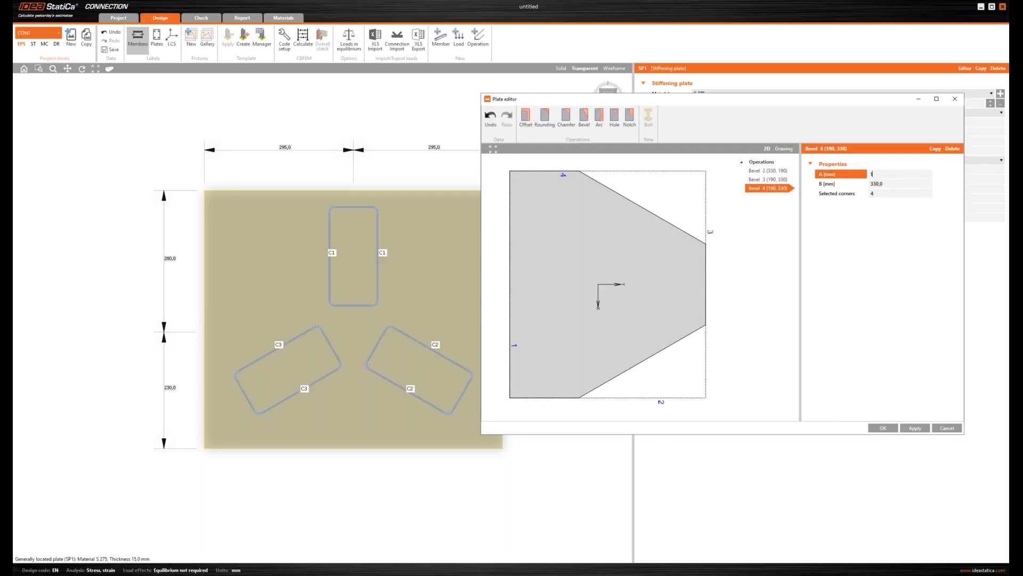
text(80)
key(Tab)
text(105)
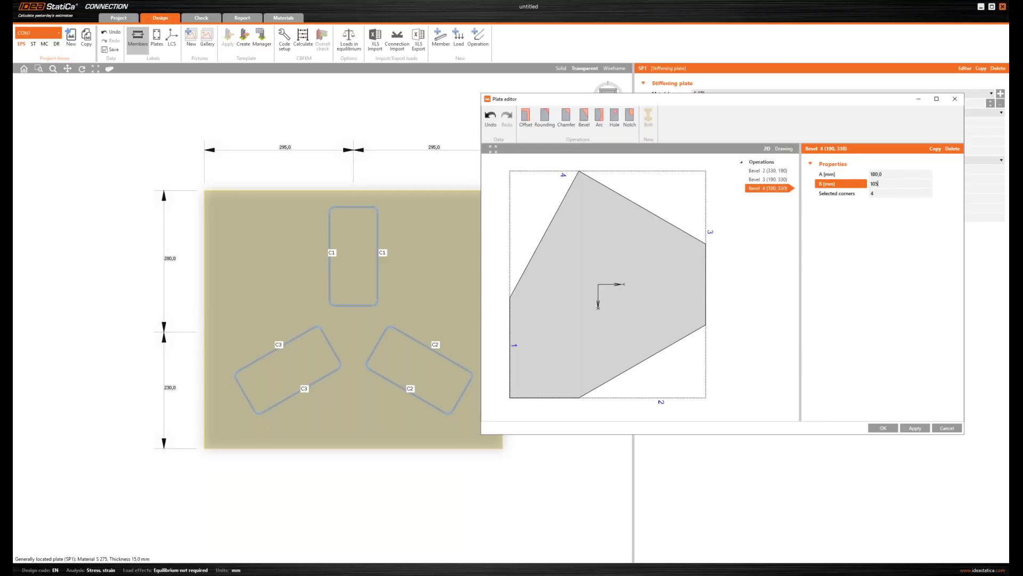
key(Tab)
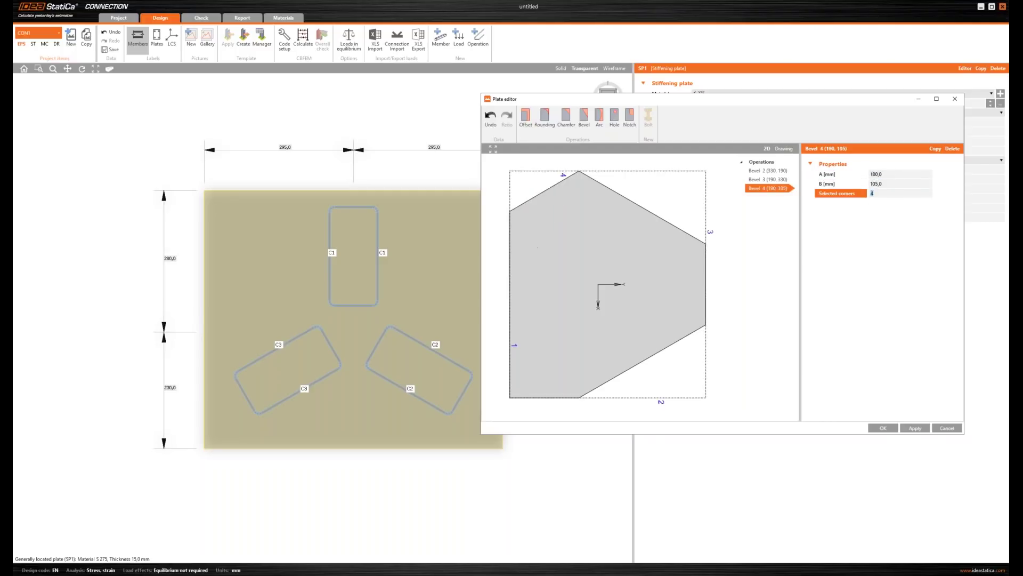
- Copy the corner 4 bevel and assign the copy to corner 1
right_click(776, 190)
click(790, 196)
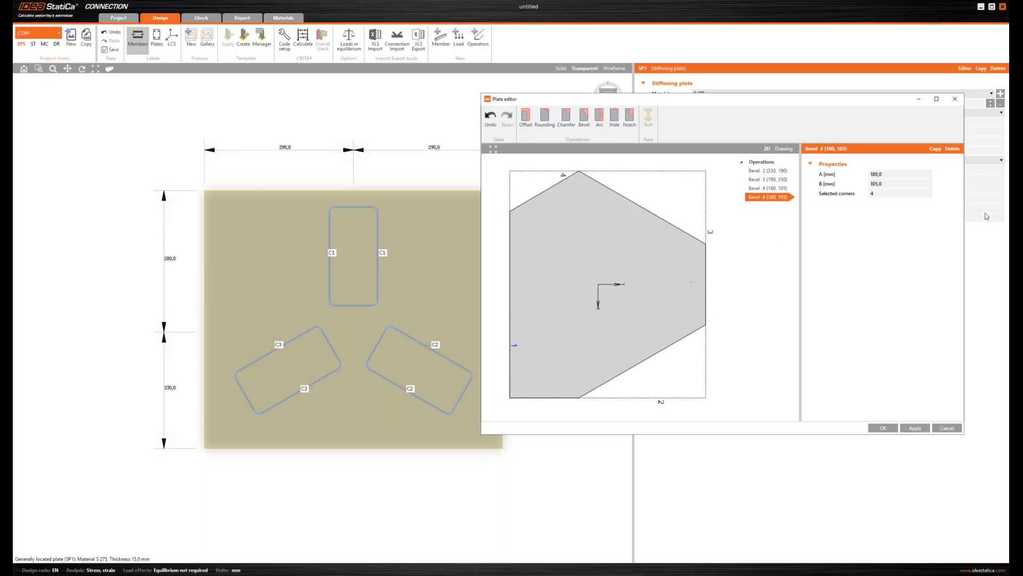
click(852, 194)
key(Return)
- Set the corner 1 bevel's dimensions to A 105 mm and B 180 mm and accept the plate edits
drag(902, 175, 862, 177)
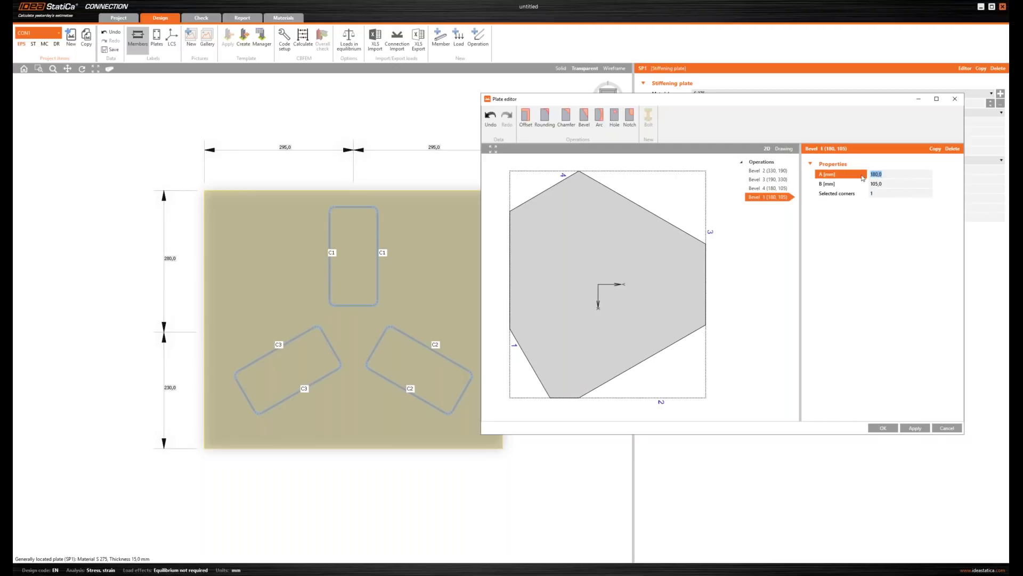
text(105)
key(Return)
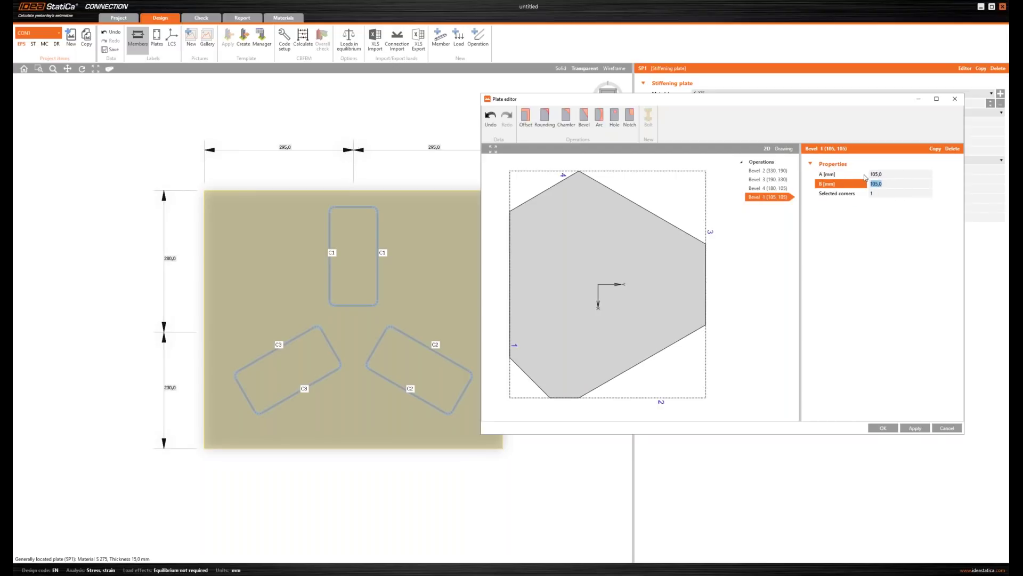
text(180)
key(Return)
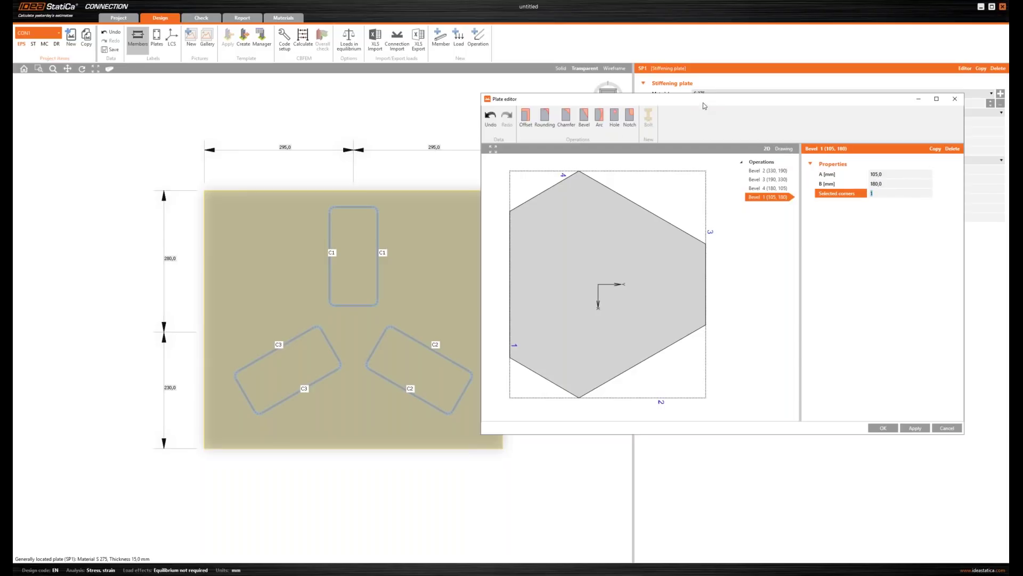
drag(707, 103, 719, 109)
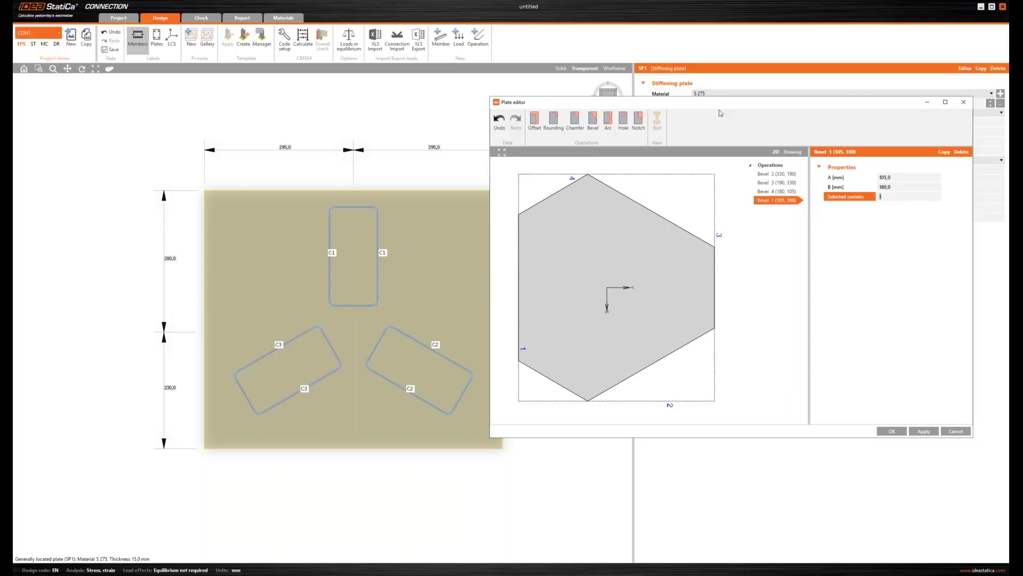
drag(719, 109, 737, 130)
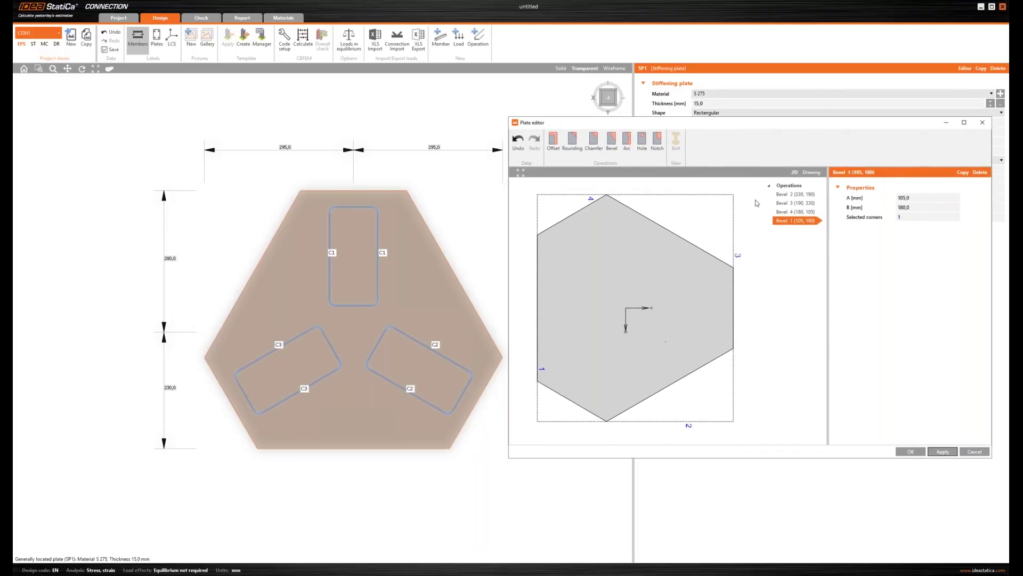
drag(754, 127, 702, 125)
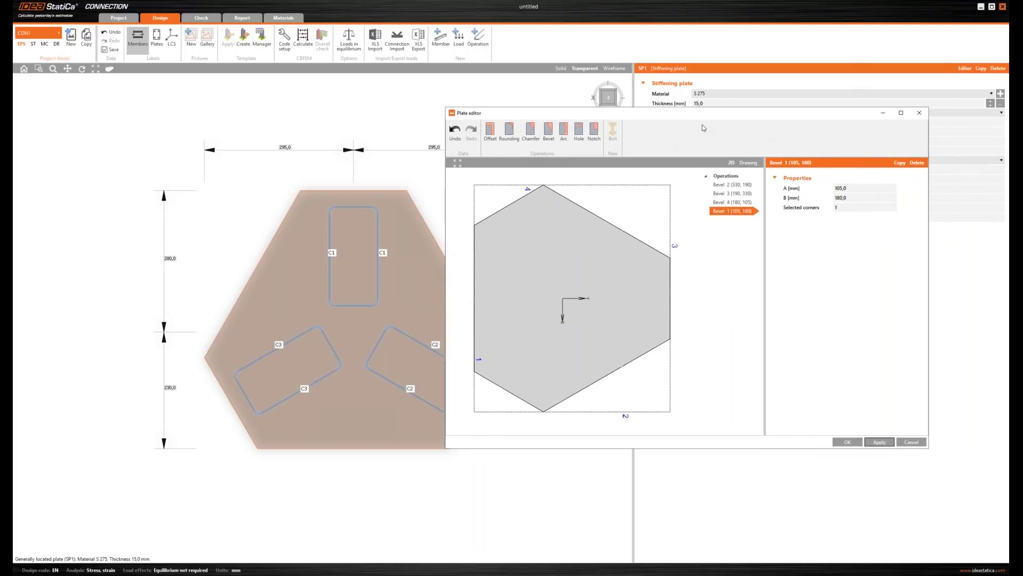
click(847, 442)
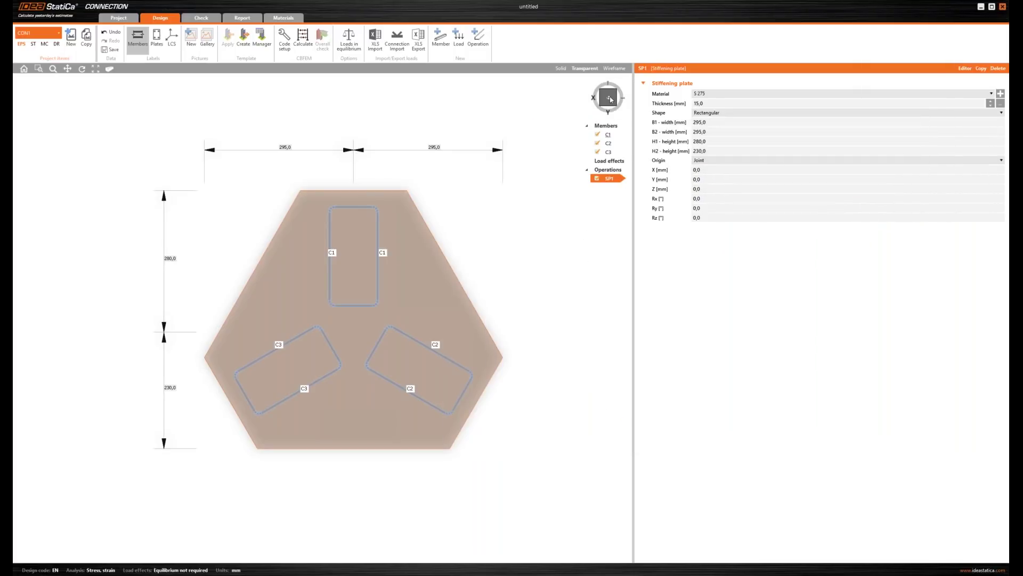
- Show the columns and plate in a 3D view with solid display
drag(621, 101, 611, 103)
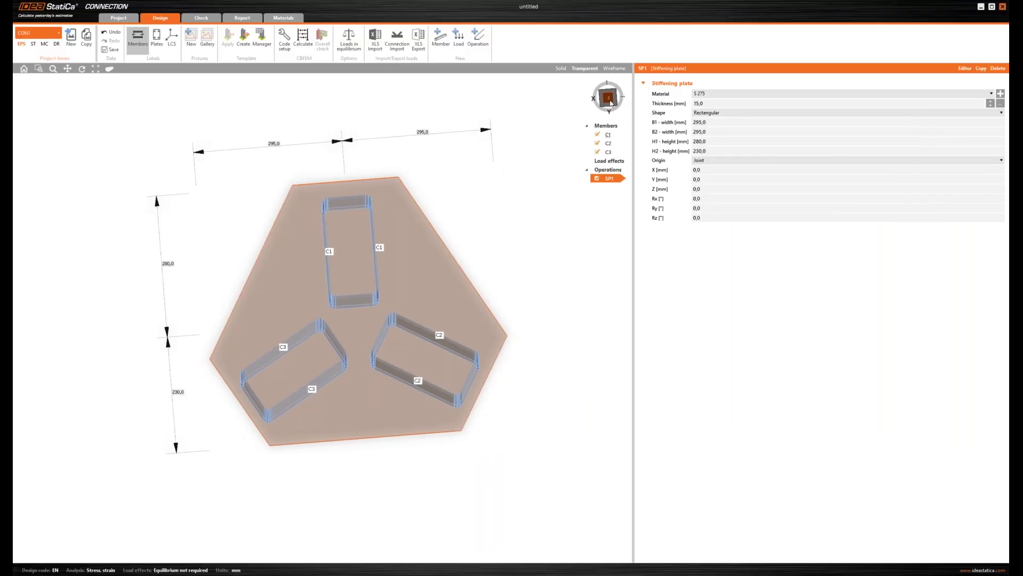
click(611, 103)
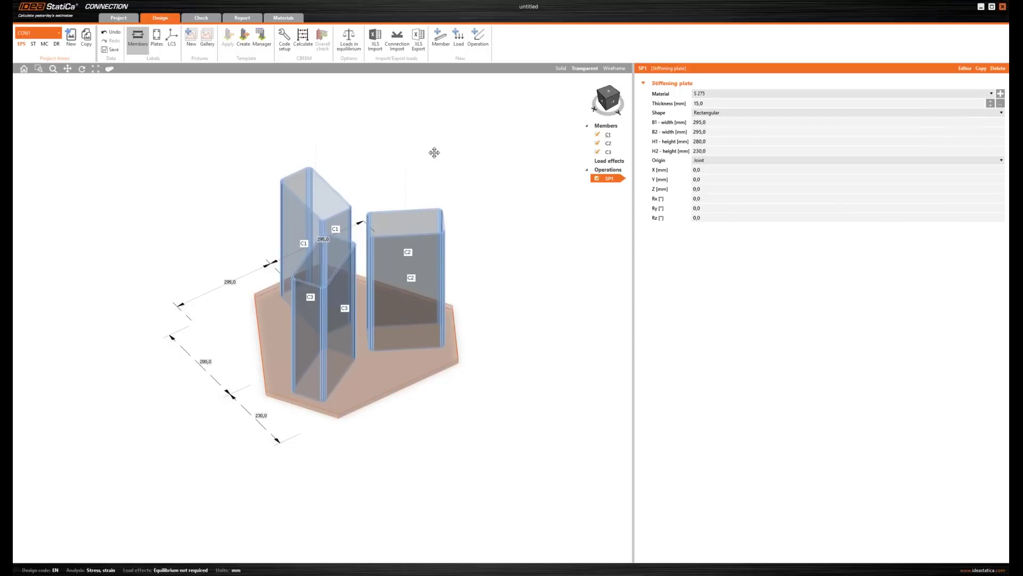
middle_drag(434, 153, 379, 155)
click(561, 68)
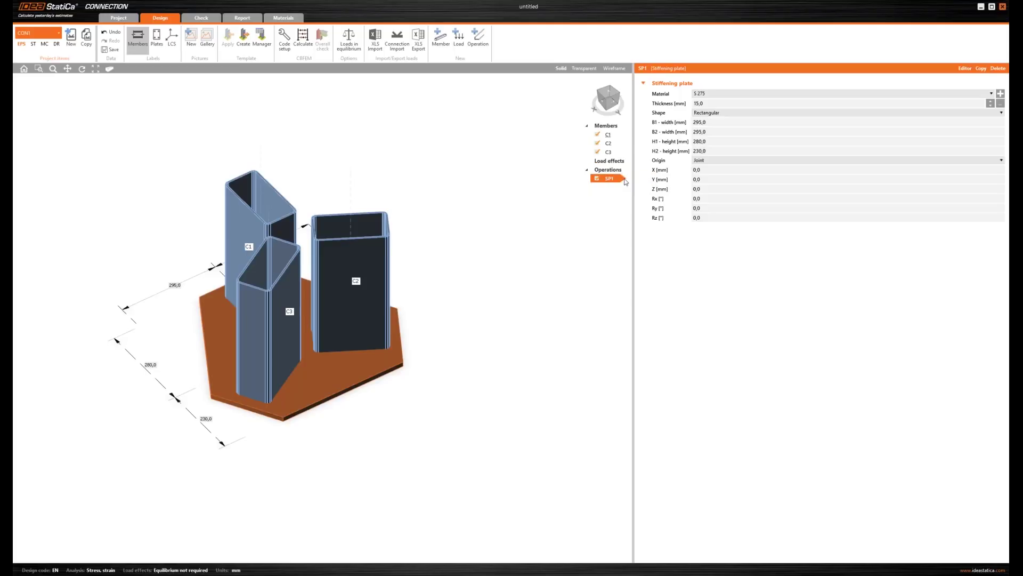
- Add a Cut of member operation trimming column C1 by plate SP1, with a 5 mm web weld
click(625, 180)
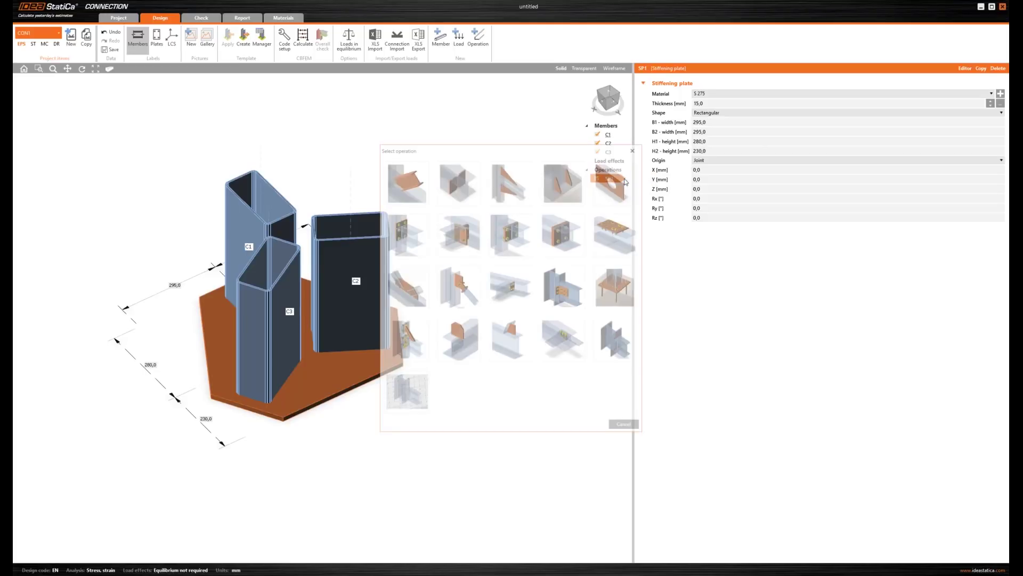
click(409, 184)
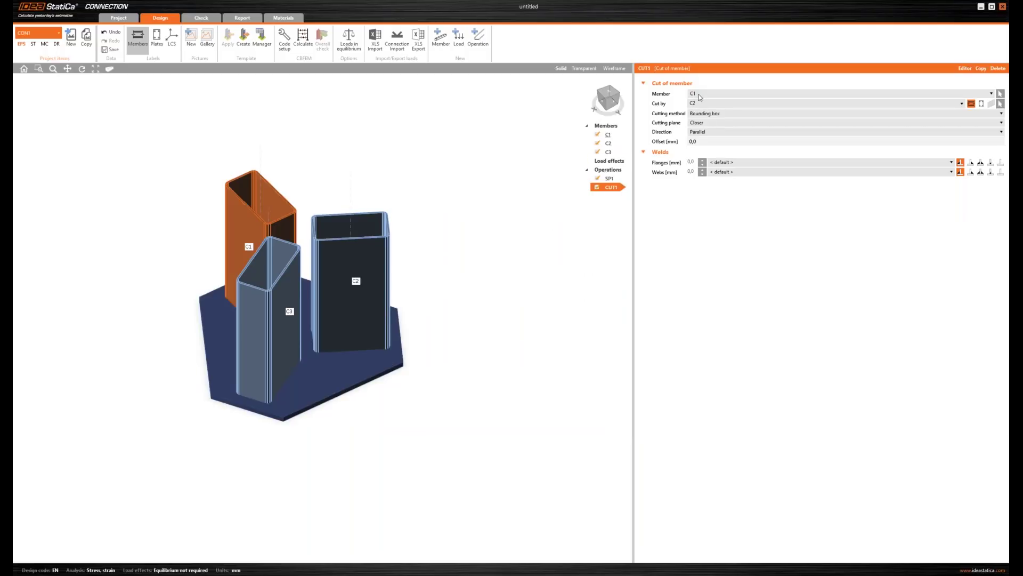
click(982, 105)
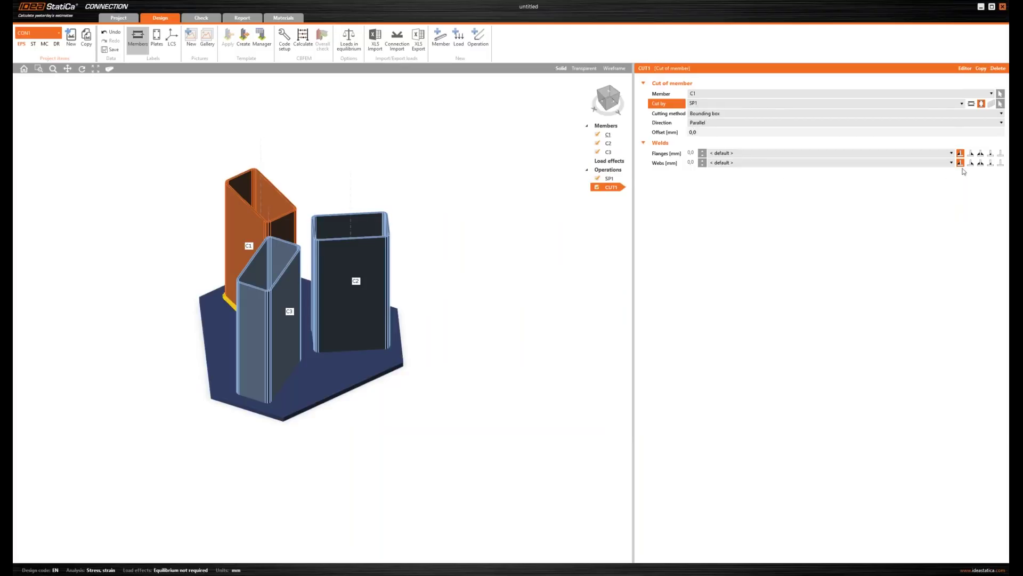
click(613, 103)
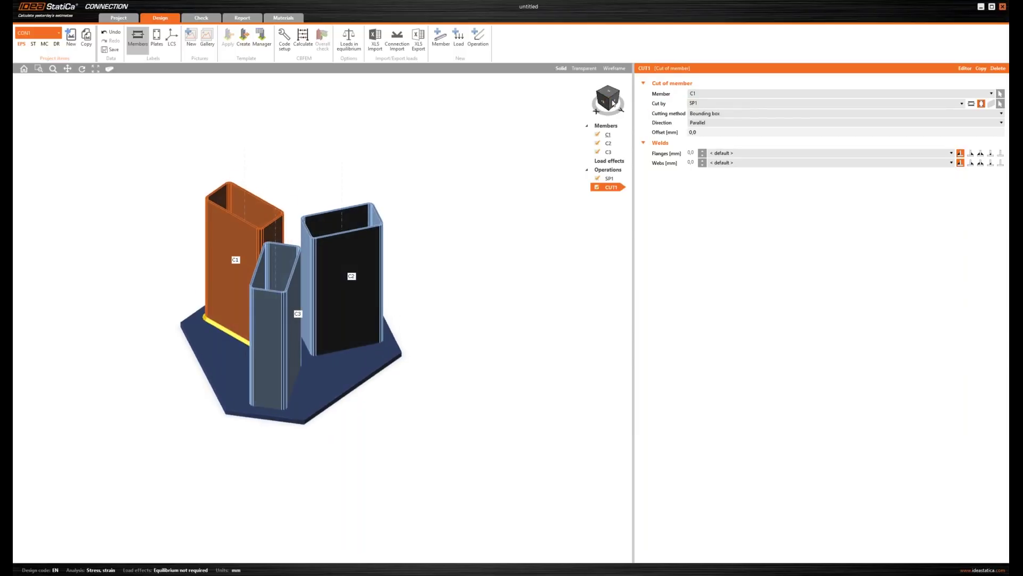
click(695, 163)
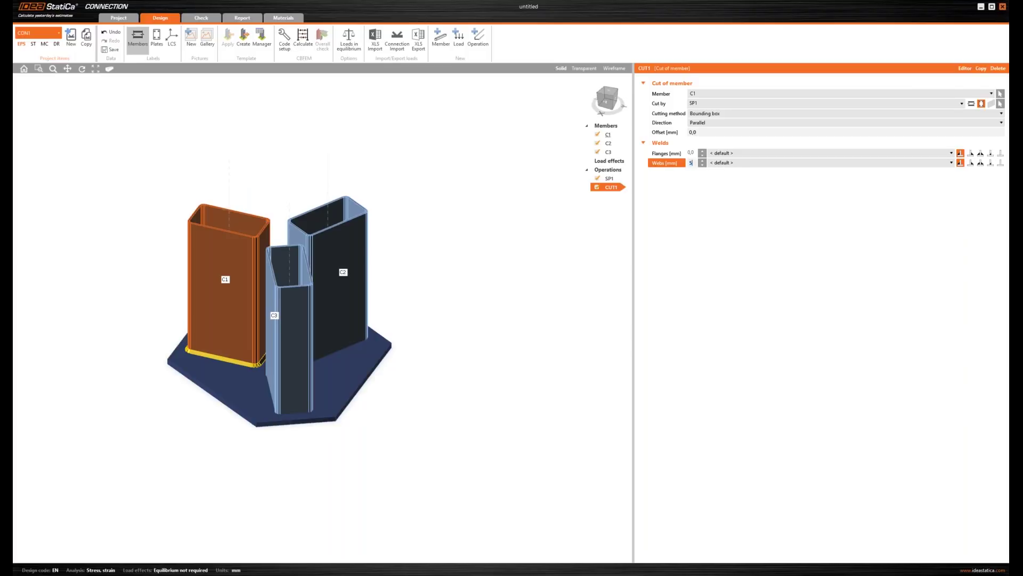
key(Tab)
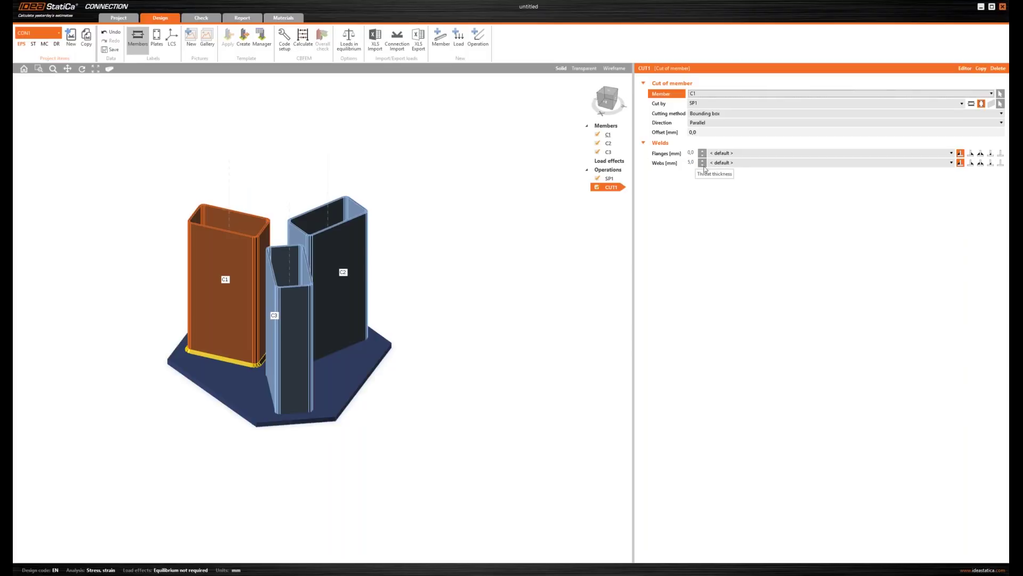
- Copy the C1 cut operation and assign the copy to column C2
right_click(615, 192)
click(642, 198)
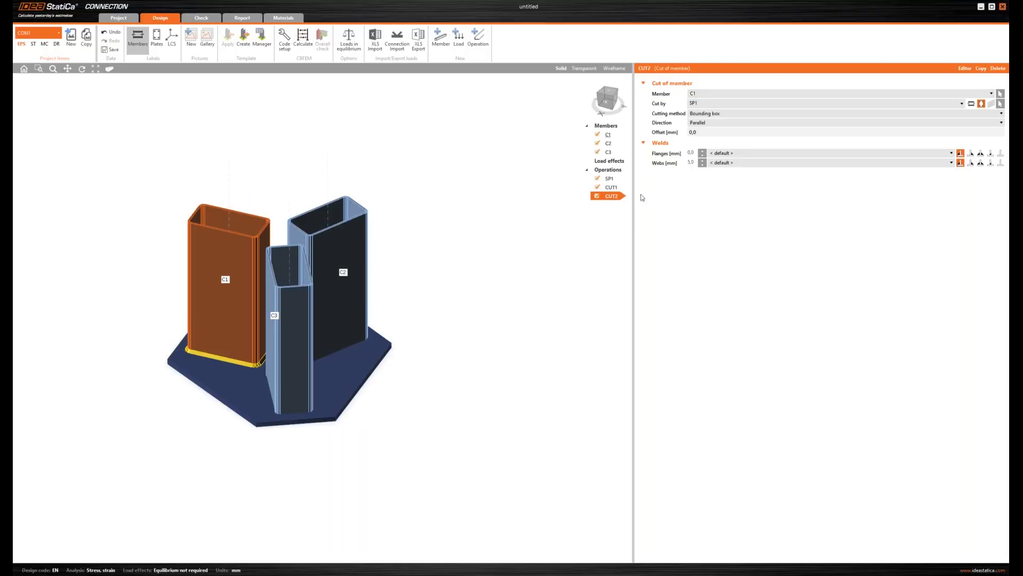
click(702, 94)
click(700, 108)
- Copy the C2 cut operation and assign the copy to column C3
right_click(606, 199)
click(621, 203)
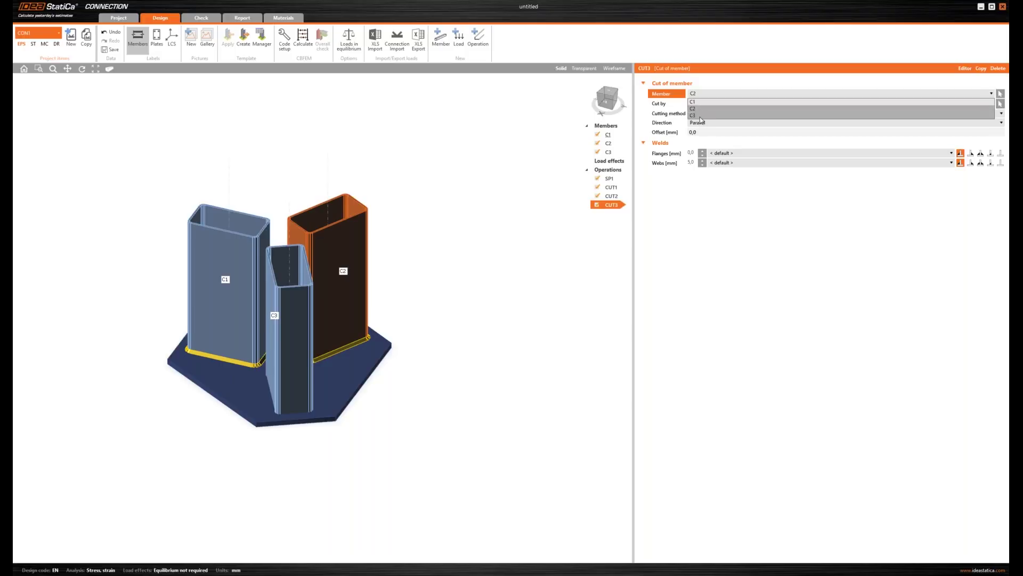
click(699, 117)
- Add a Bolt/Anchor grid or Contact operation using the M20 4.6 bolt assembly
drag(606, 103, 603, 103)
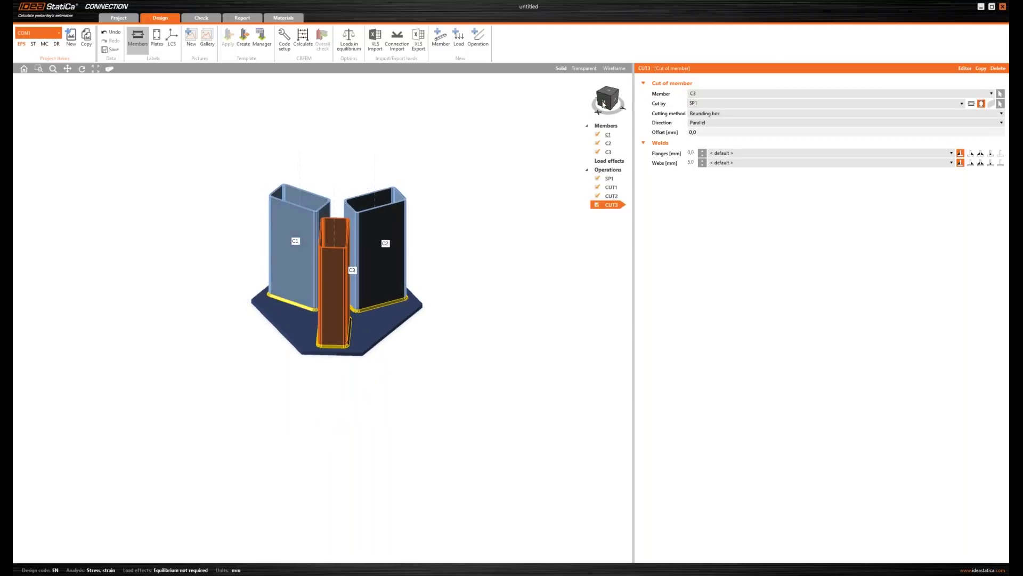
drag(603, 104, 594, 104)
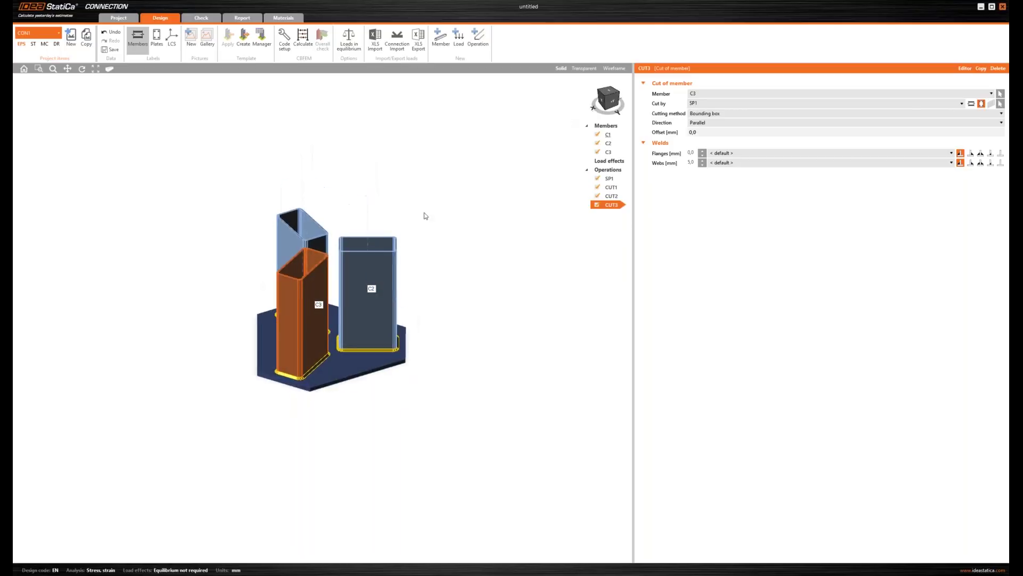
middle_drag(351, 218, 362, 226)
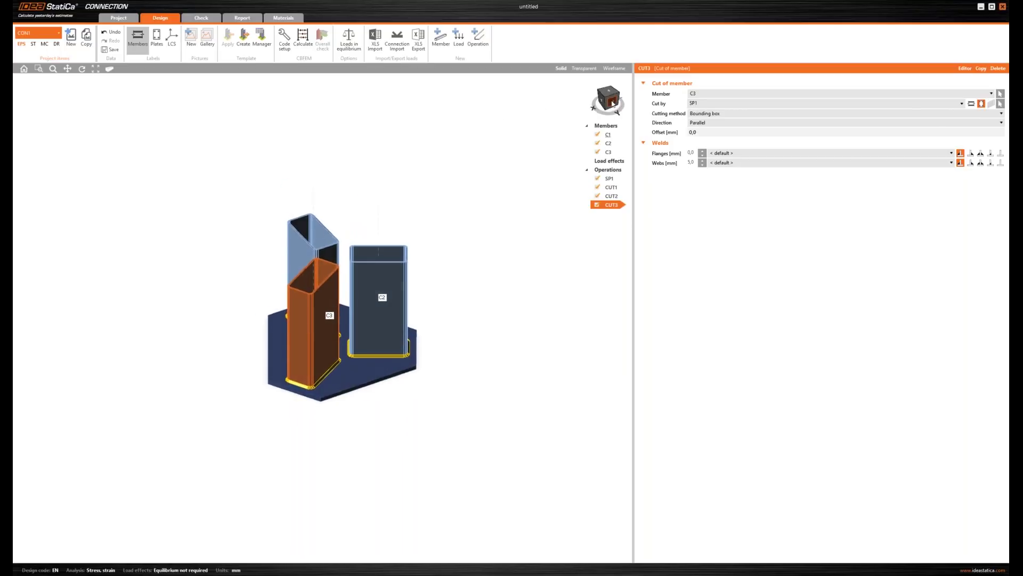
drag(613, 103, 615, 105)
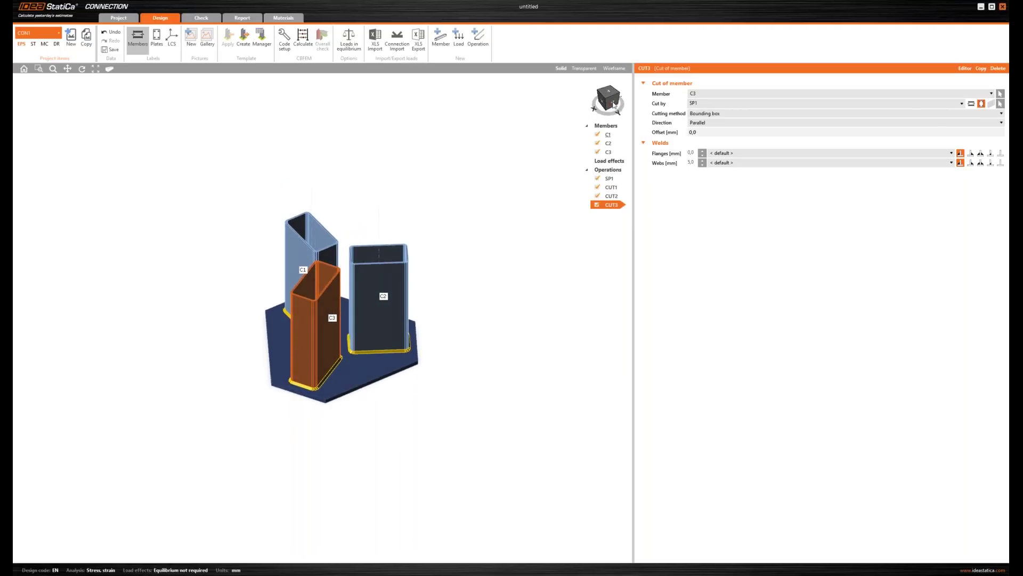
right_click(608, 169)
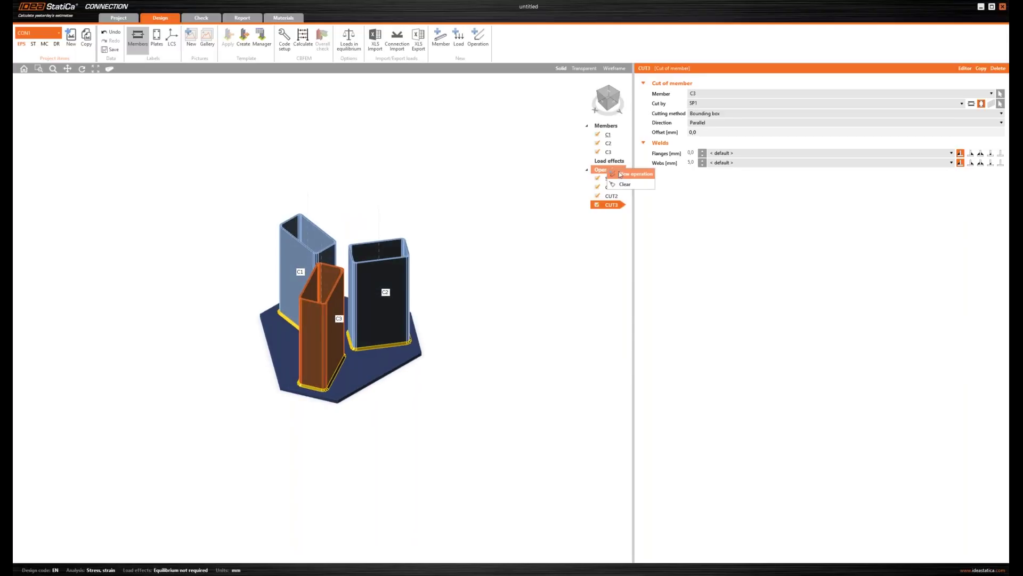
click(621, 174)
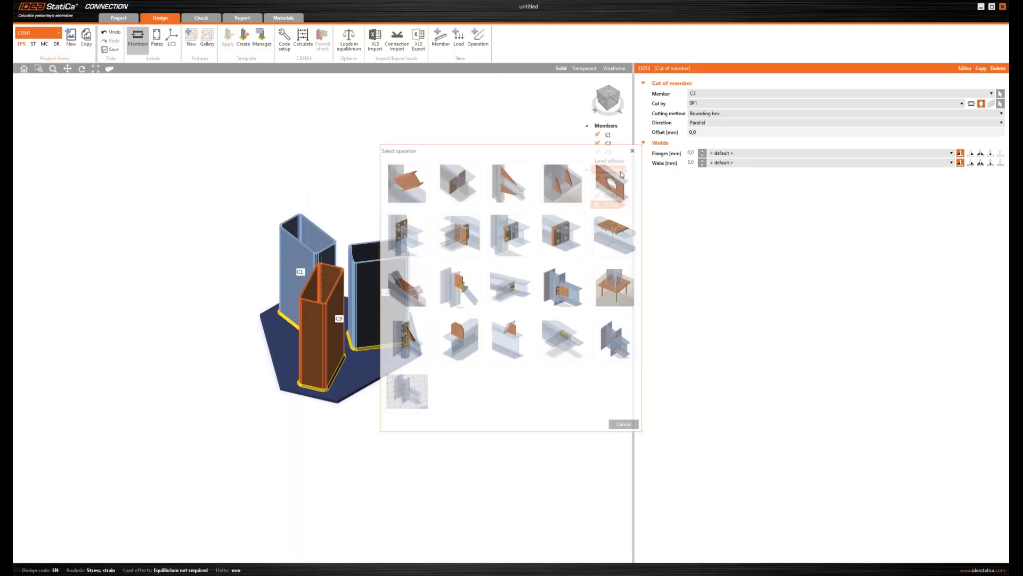
drag(456, 149, 518, 131)
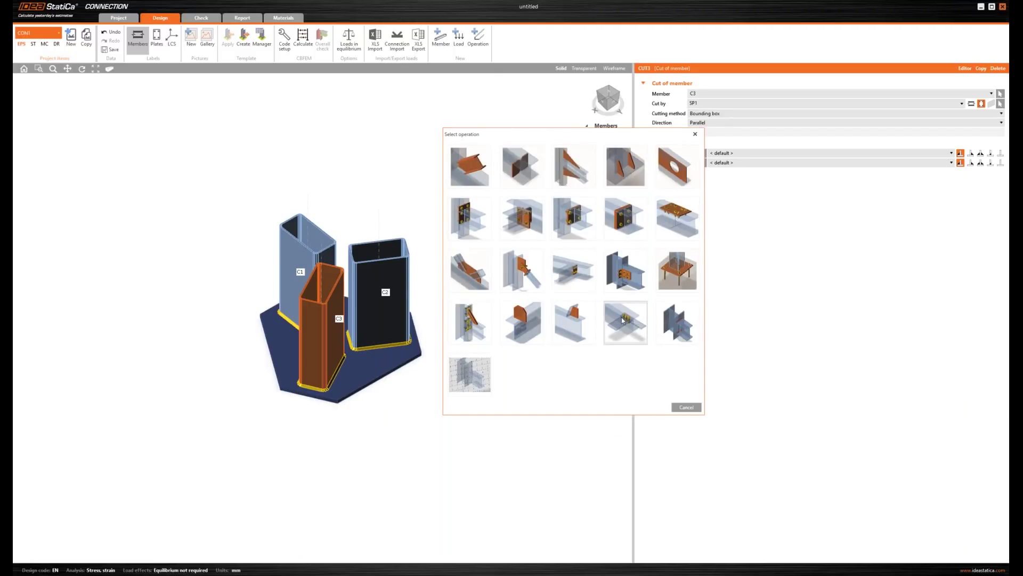
click(613, 329)
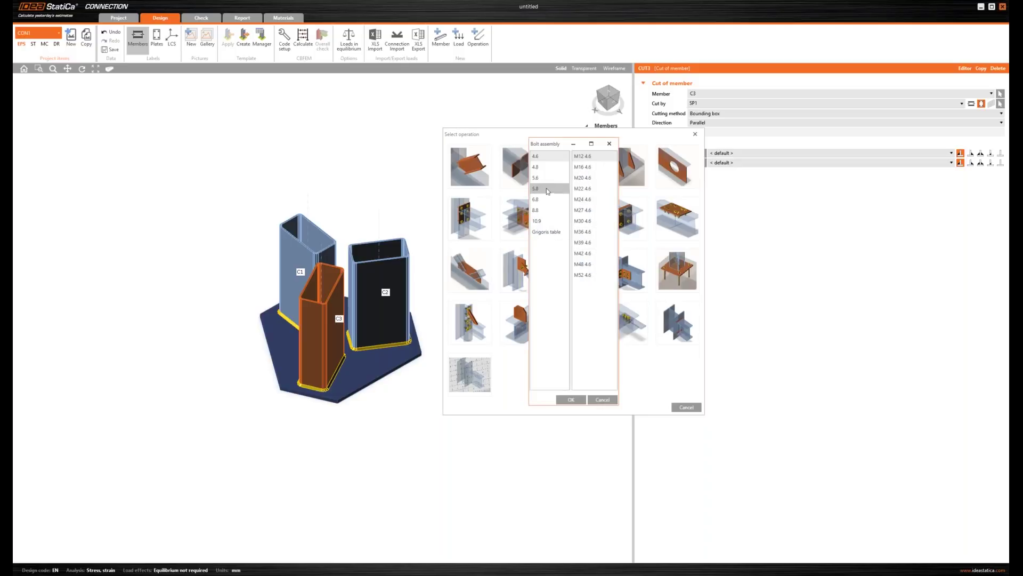
click(593, 178)
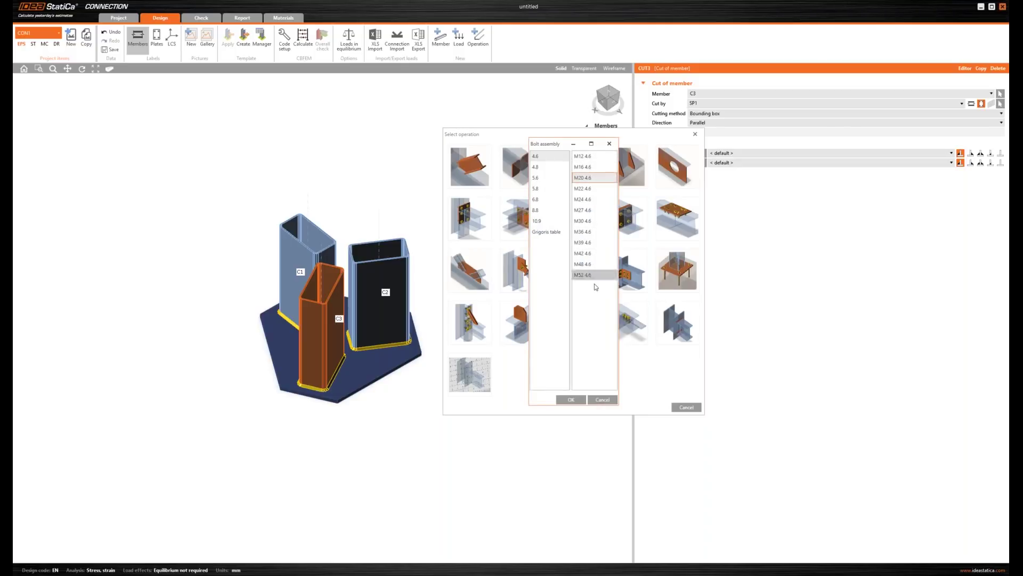
click(571, 400)
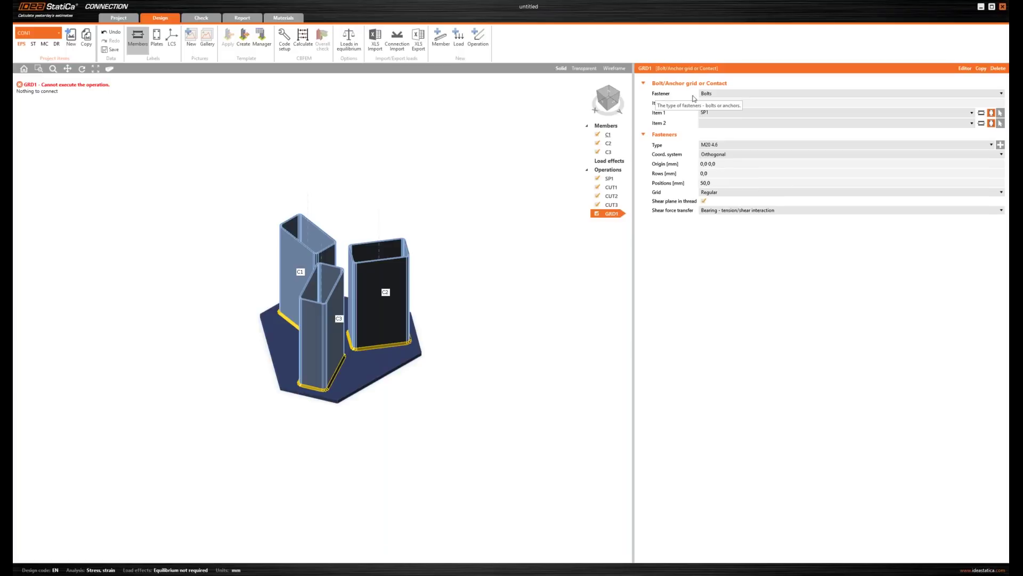
- Change the new grid's fastener type to Anchors so plate SP1 is anchored to a foundation block
click(710, 96)
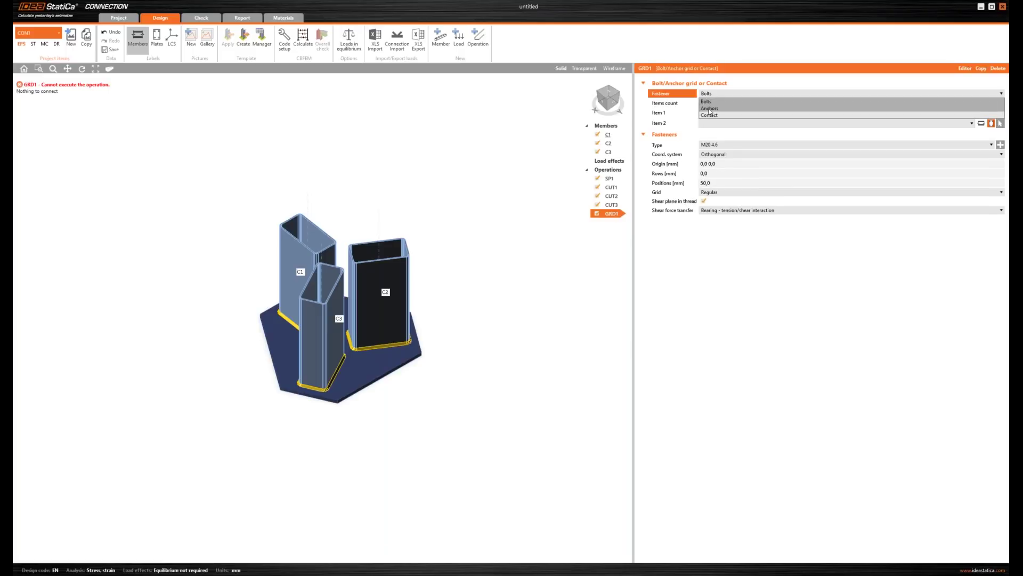
click(709, 109)
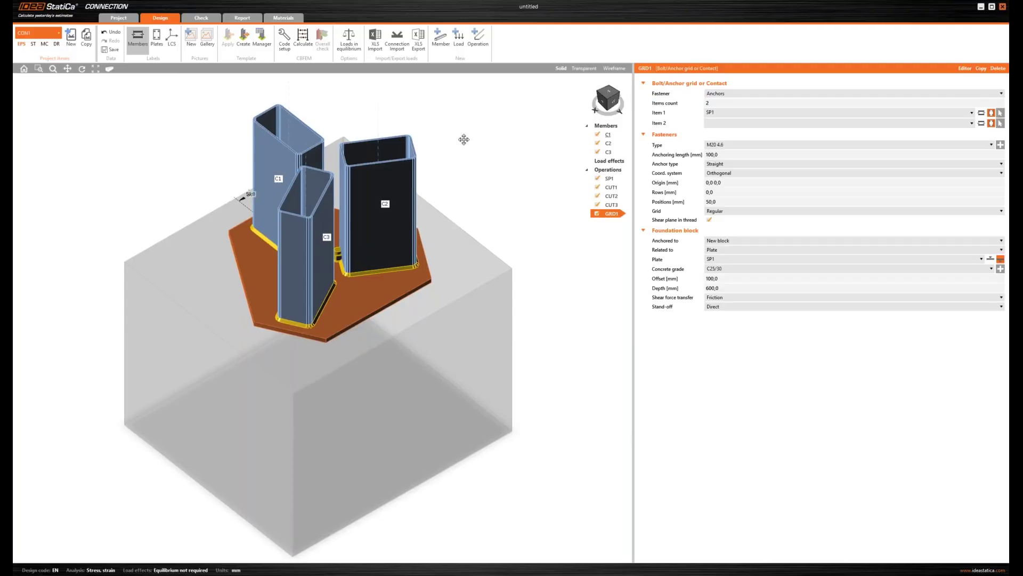
scroll(463, 139, down, 3)
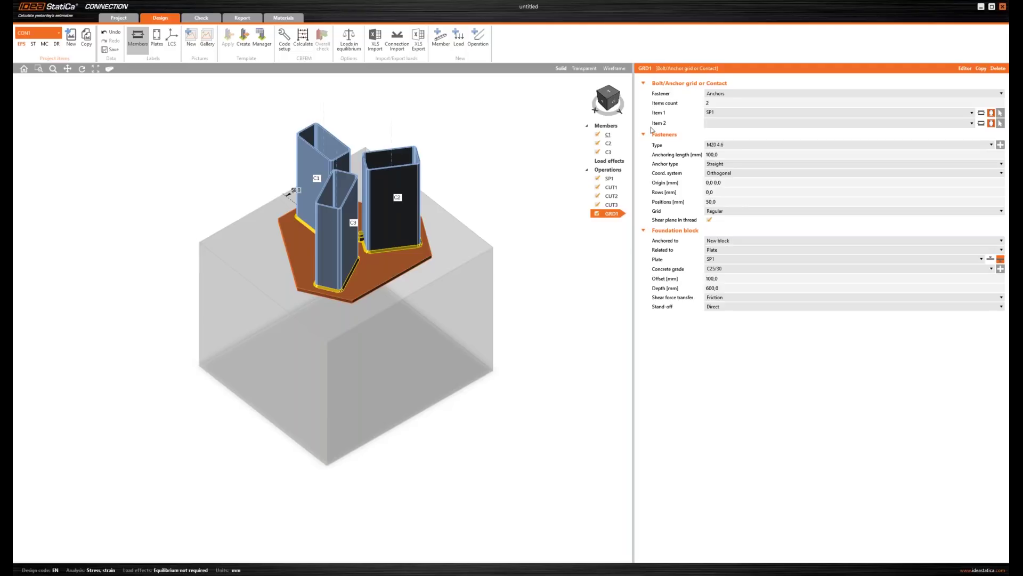
- Reduce the anchor grid's item count to 1 and set the foundation block's concrete grade to C40/50
click(686, 104)
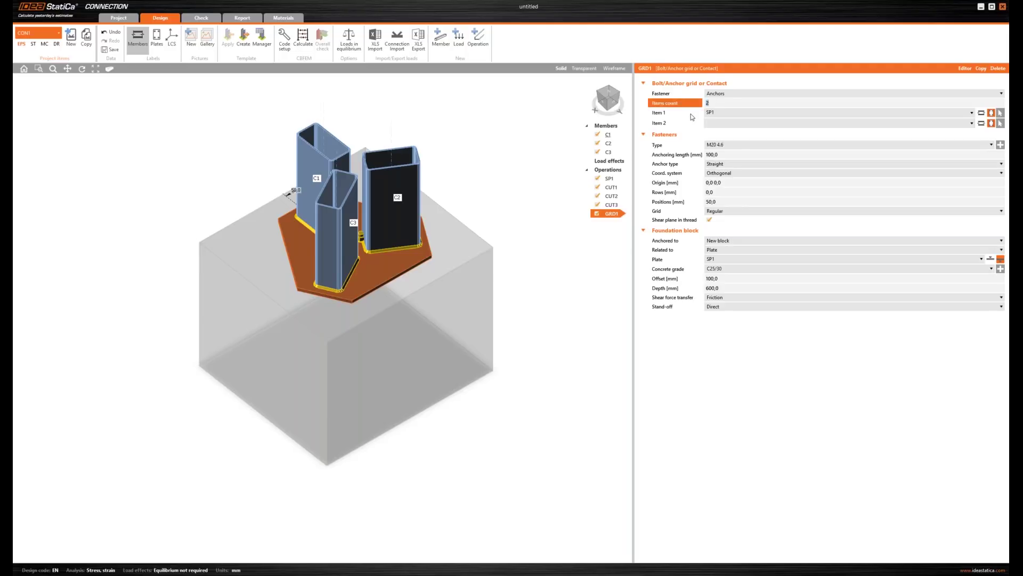
key(Return)
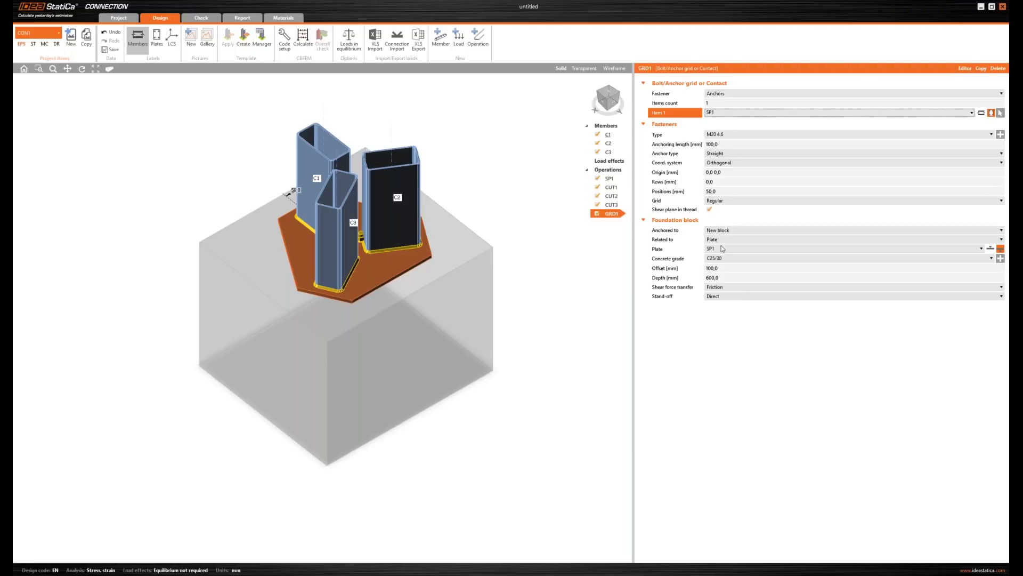
click(1000, 258)
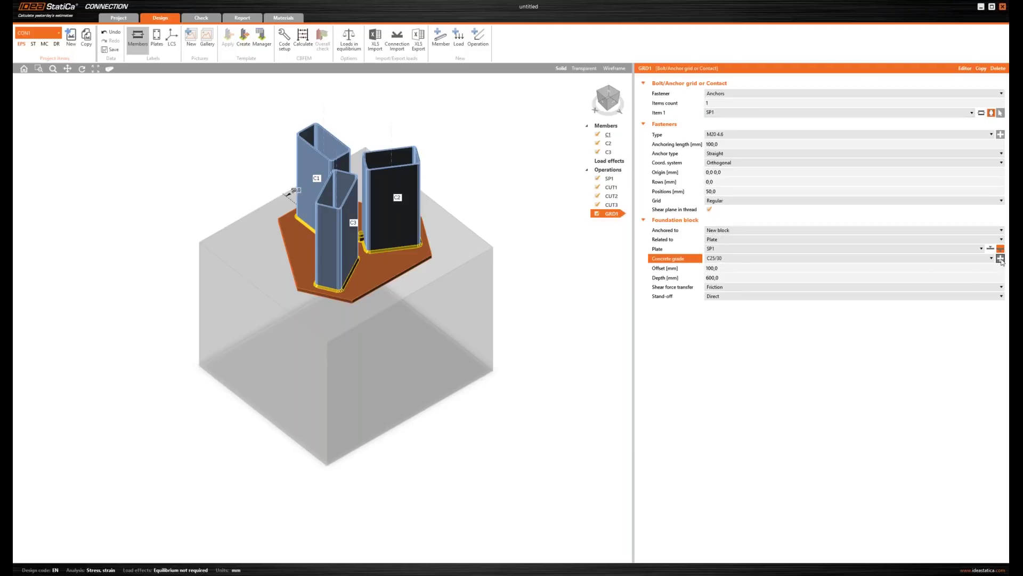
click(521, 237)
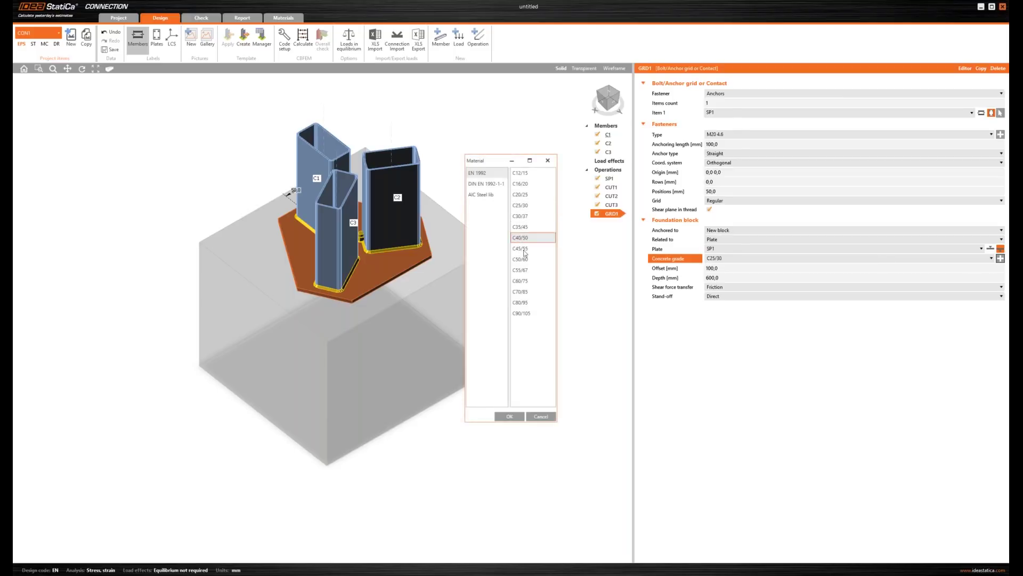
click(510, 416)
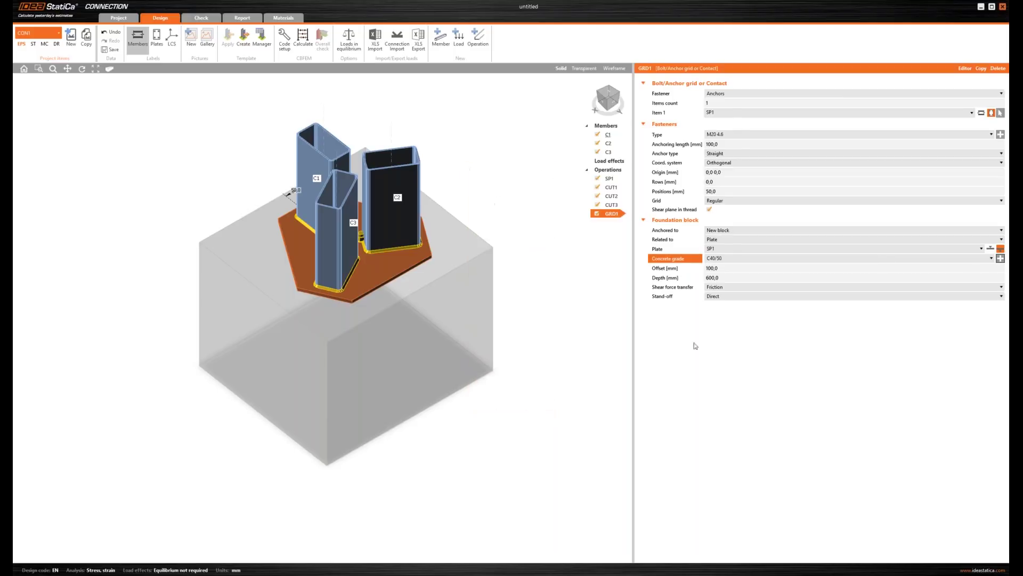
- Set the foundation block's offset to 200 mm and its depth to 400 mm
click(609, 94)
drag(610, 95, 609, 99)
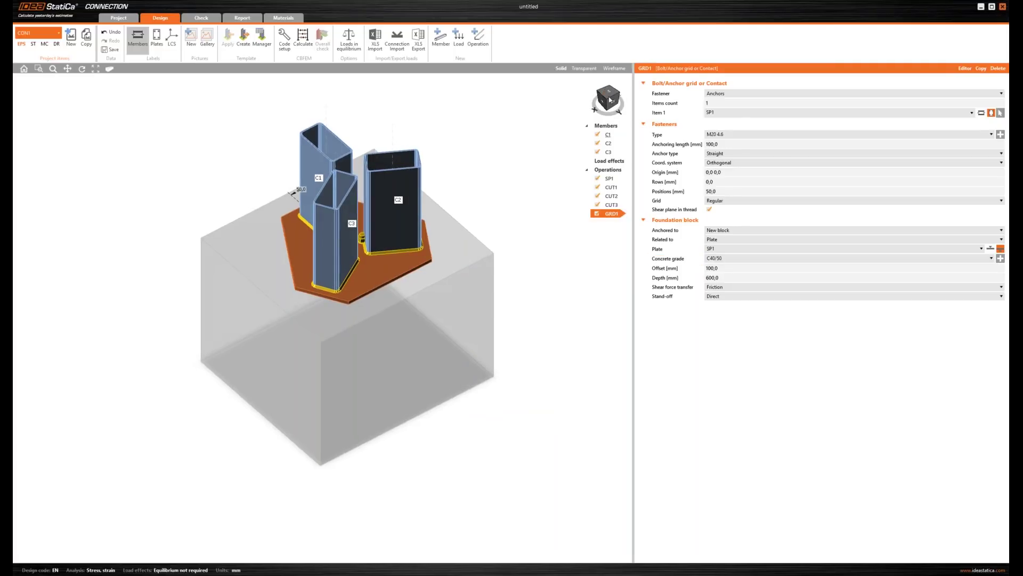
click(610, 100)
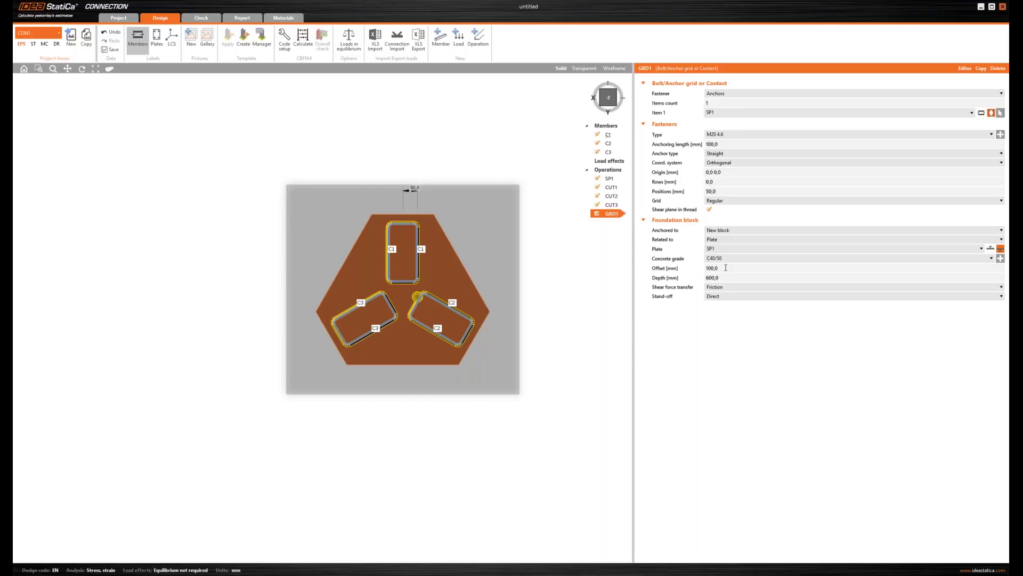
click(692, 268)
text(200)
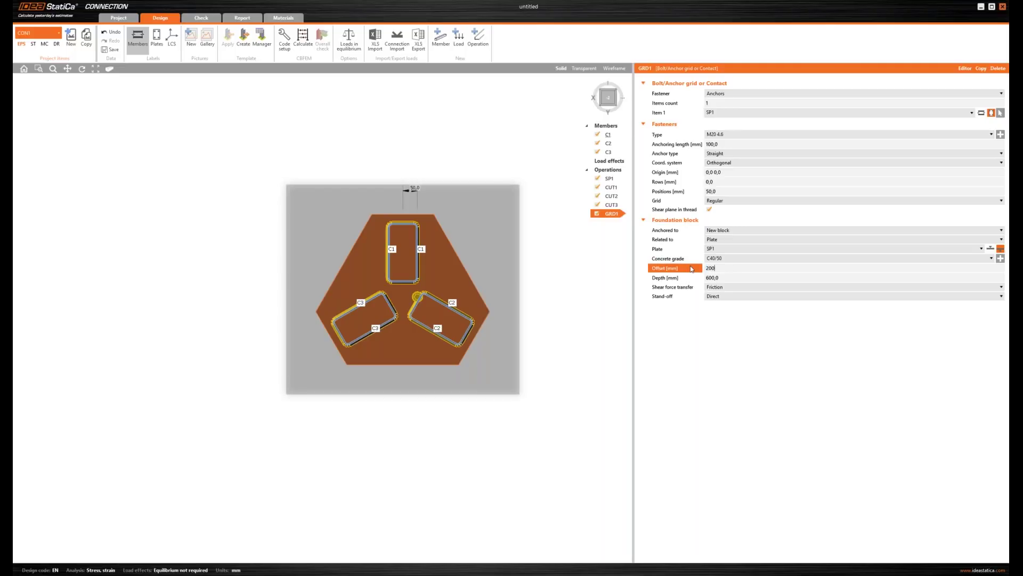
key(Tab)
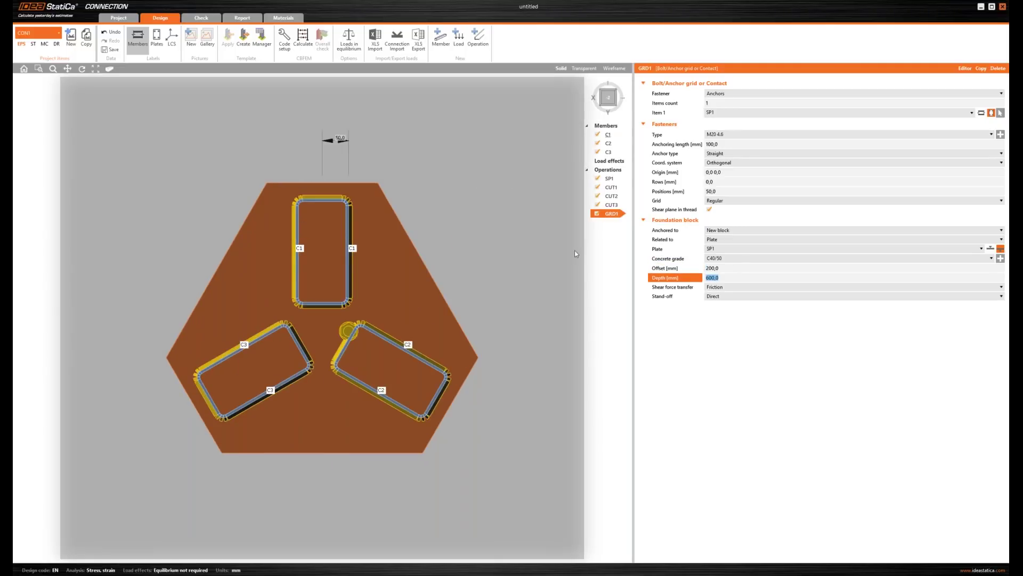
scroll(574, 251, down, 2)
middle_drag(546, 262, 516, 272)
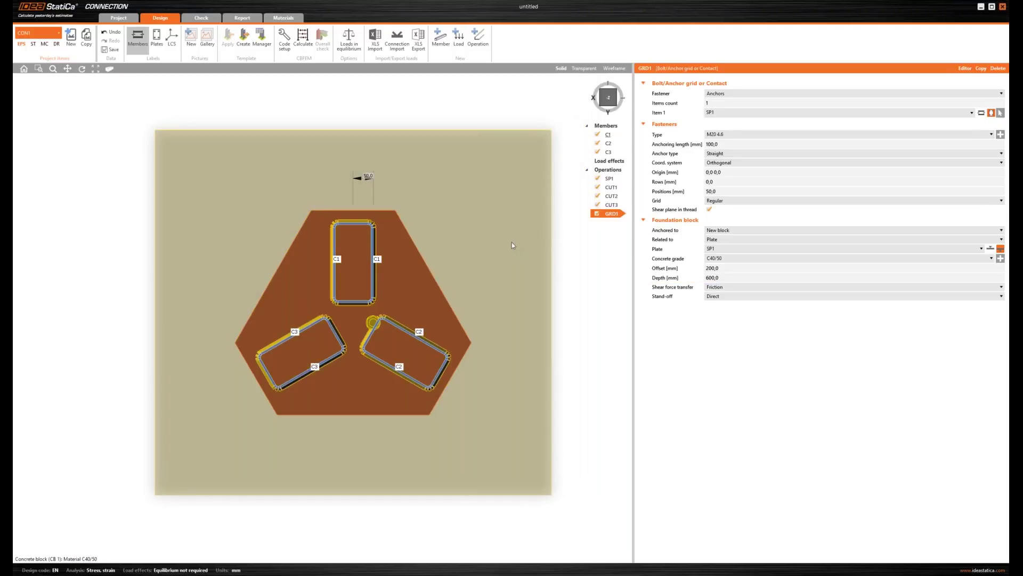
click(688, 277)
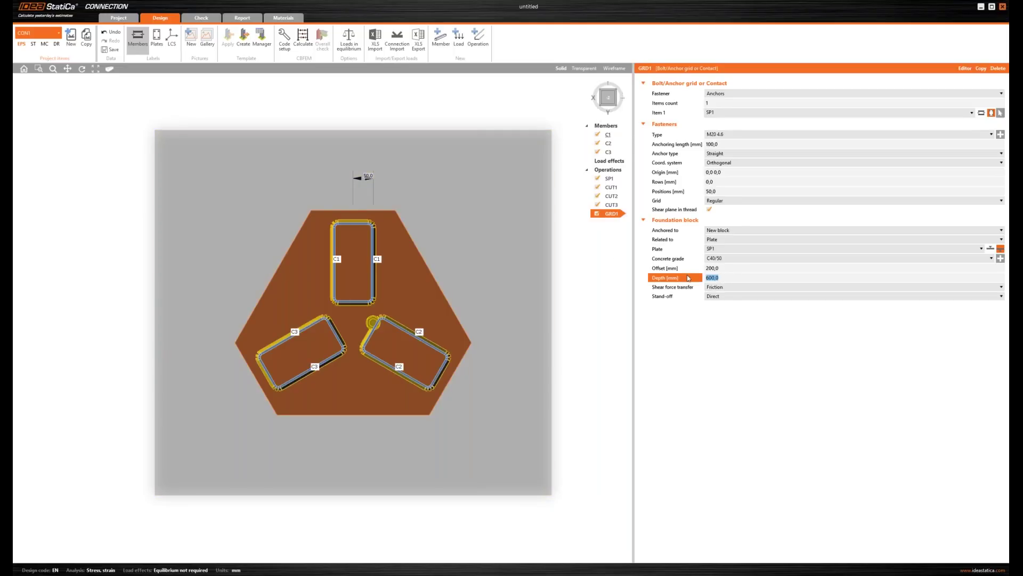
text(400)
key(Tab)
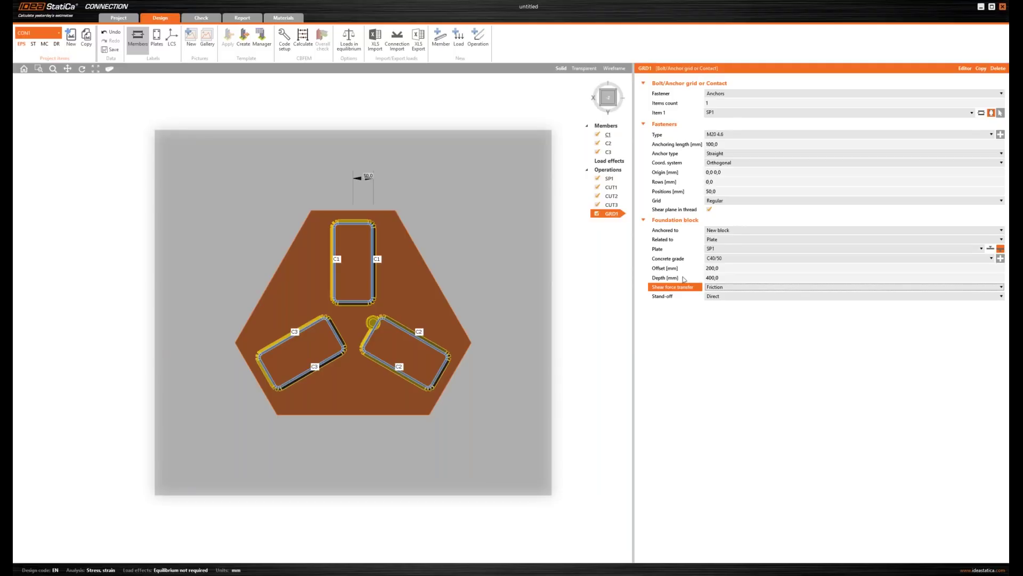
- Keep Friction as the foundation block's shear force transfer and set its stand-off to Mortar joint
click(721, 288)
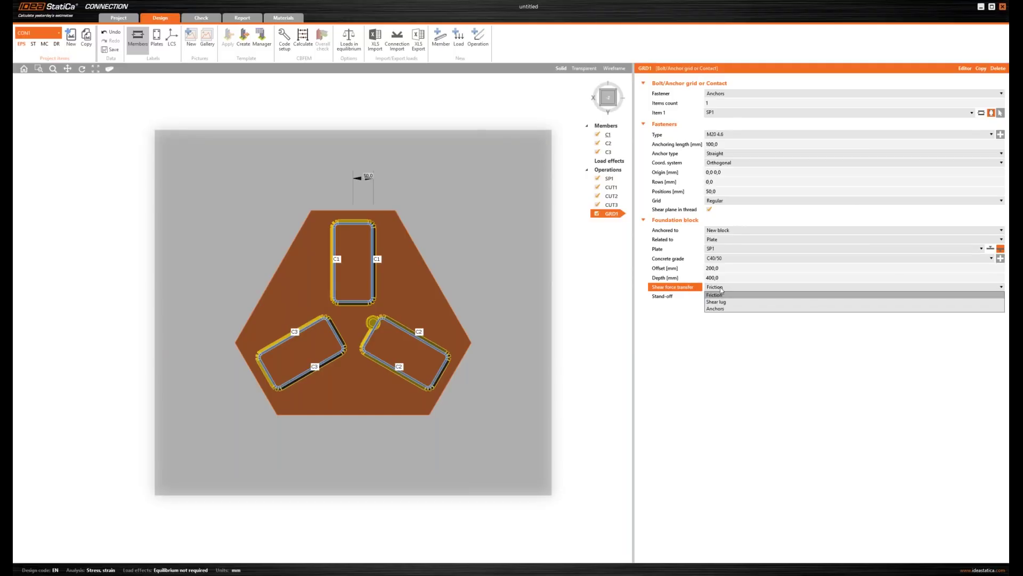
click(721, 289)
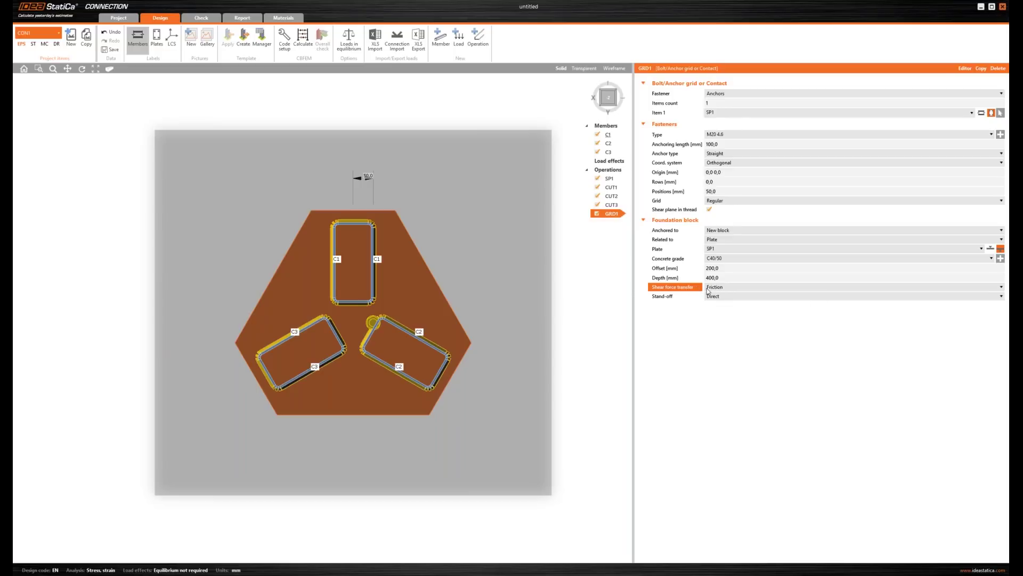
click(714, 297)
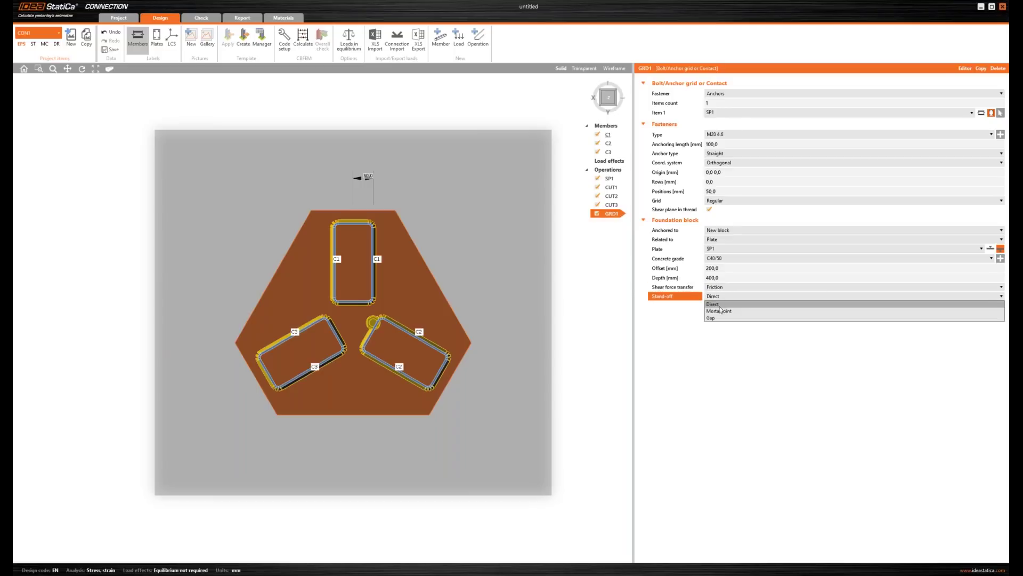
click(721, 311)
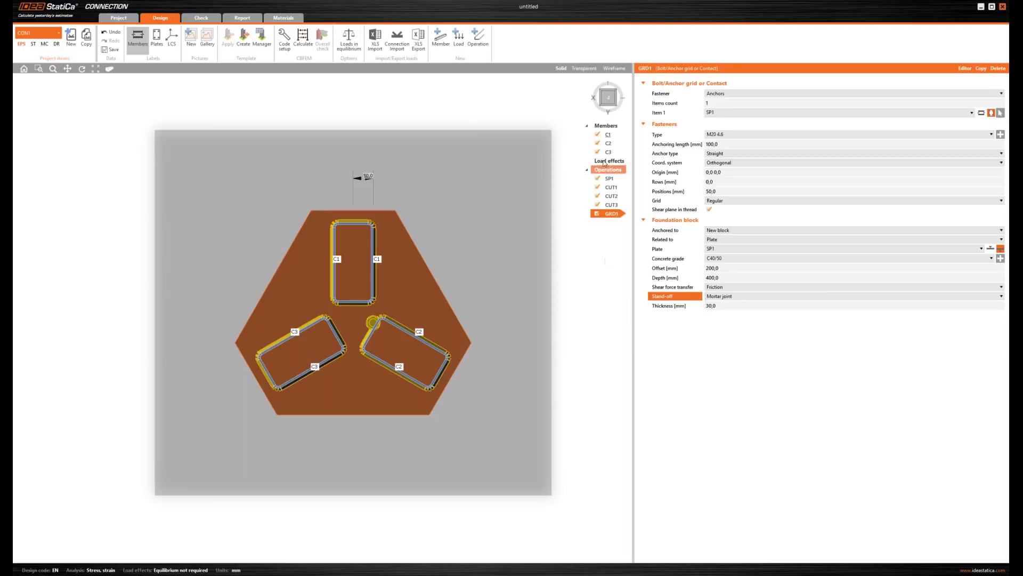
- Set the anchor grid's positions to 100; -100 mm
click(610, 99)
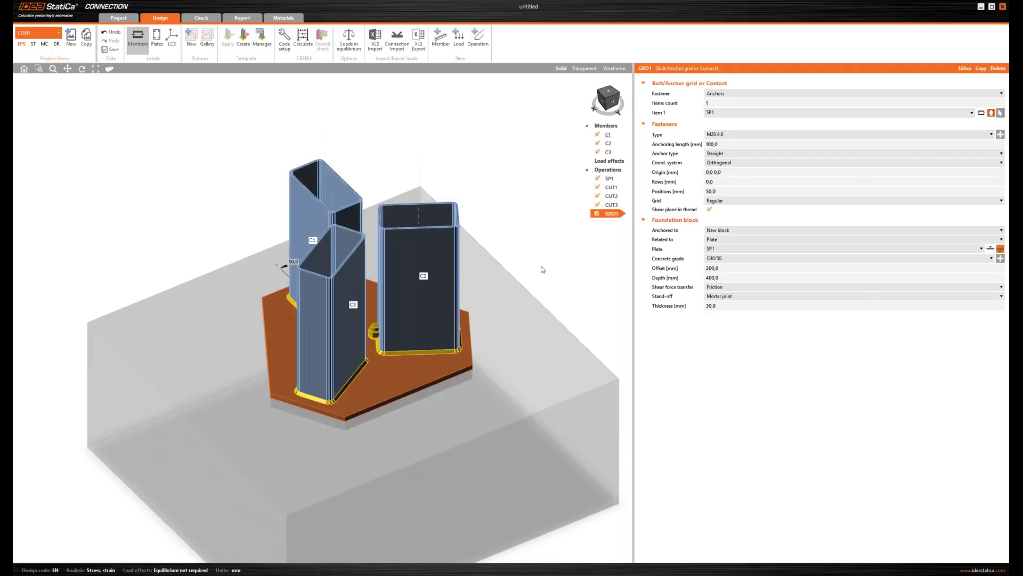
middle_drag(550, 270, 529, 218)
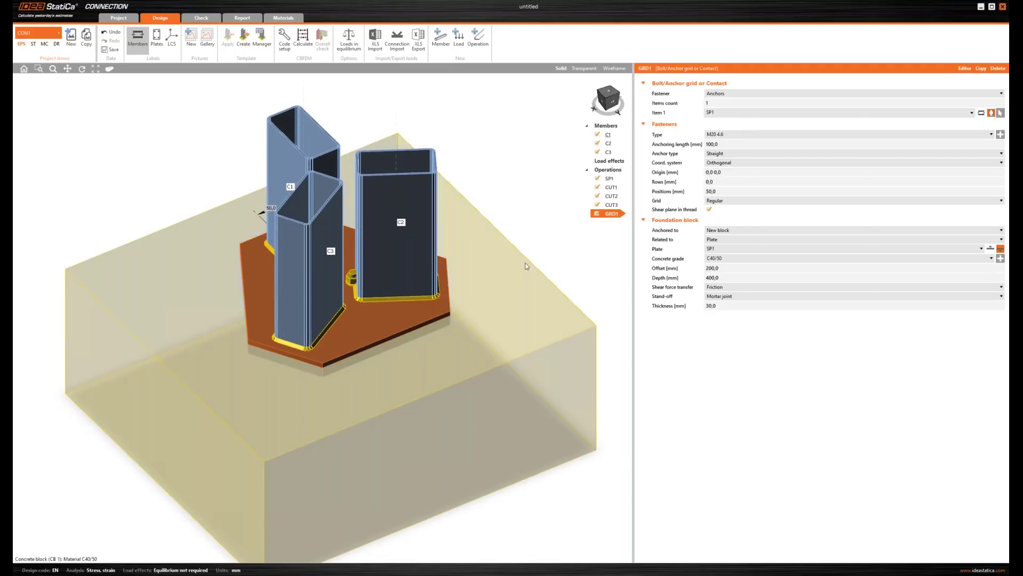
click(608, 99)
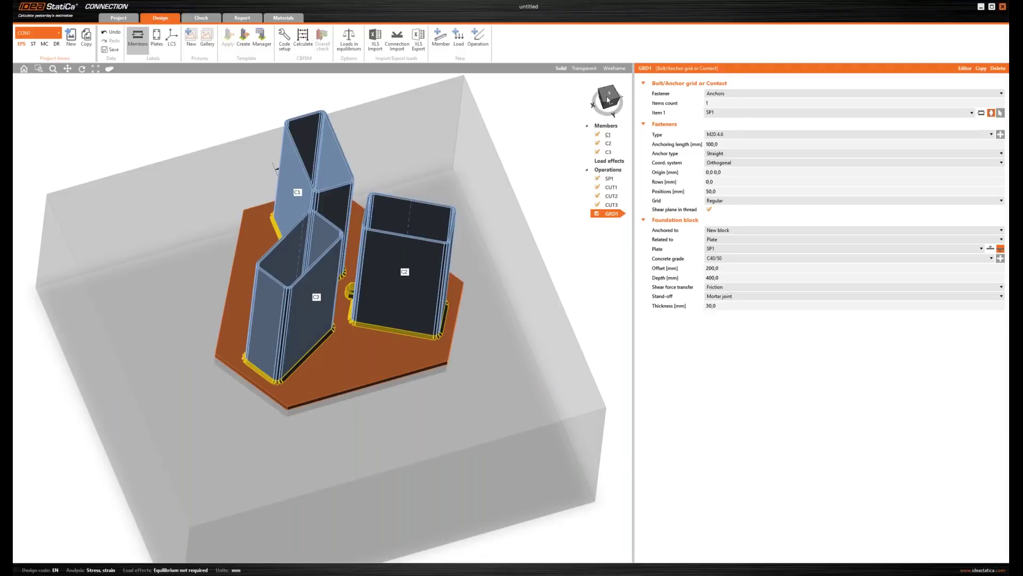
click(608, 99)
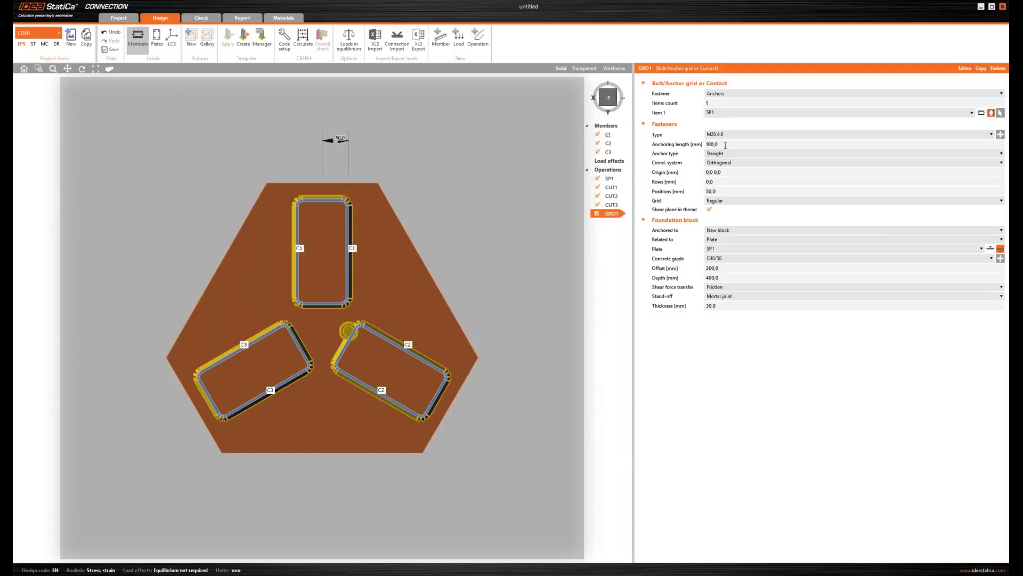
click(672, 189)
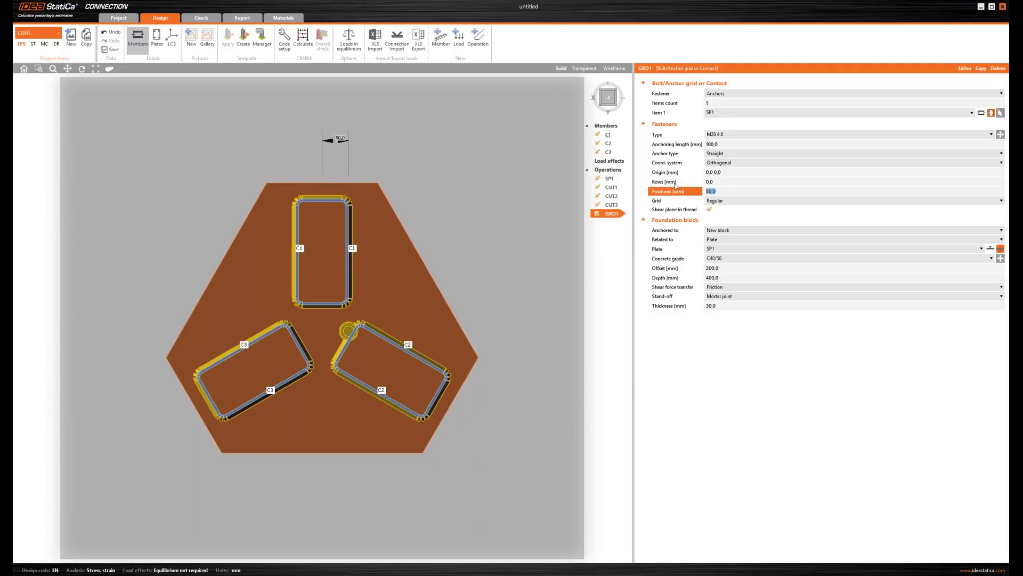
text(100,0)
text(; -100)
key(Tab)
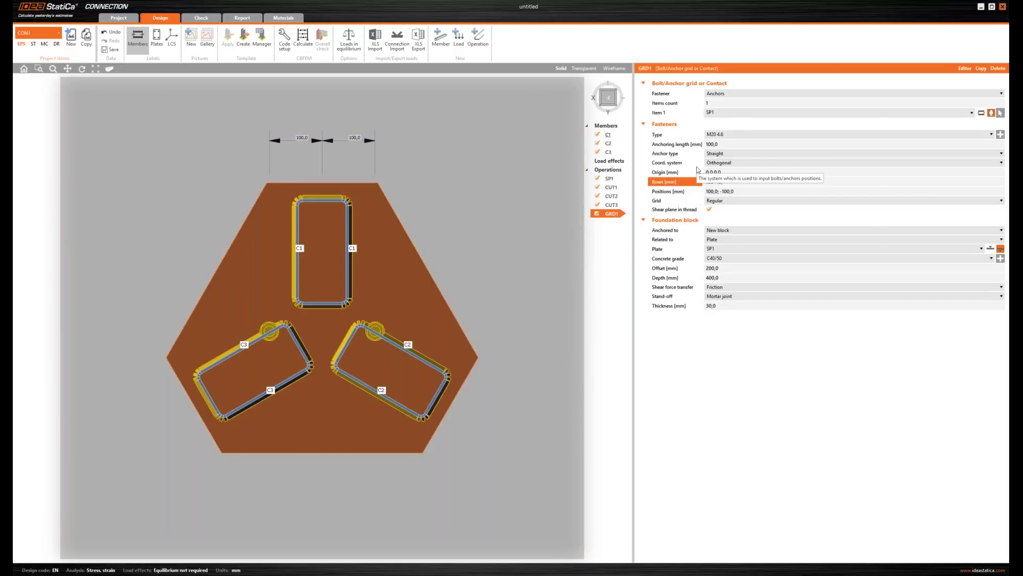
- Set the anchor grid's rows to 150 -138,5 -161,5 mm
text(8,)
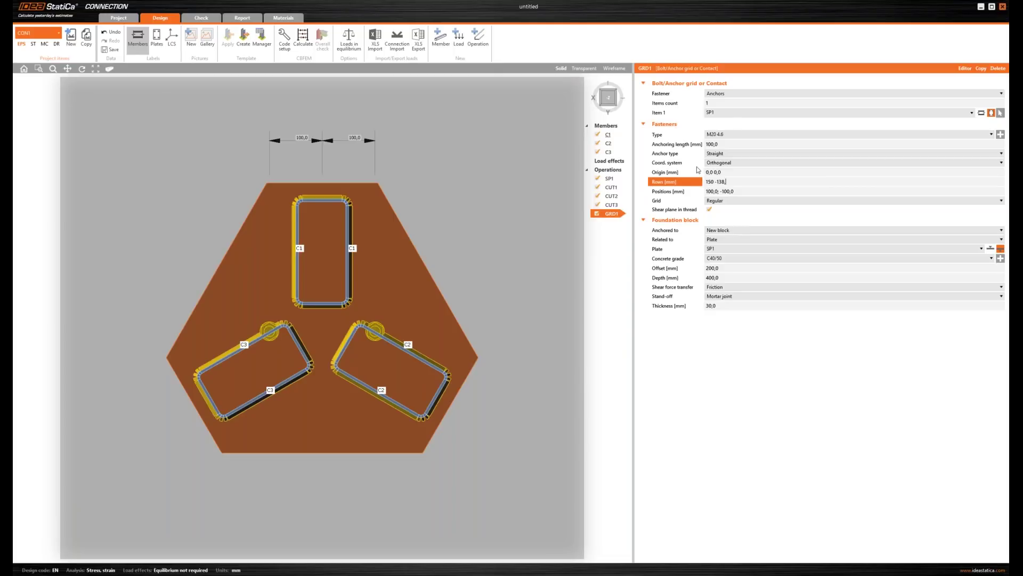
text(5 -161,5)
key(Tab)
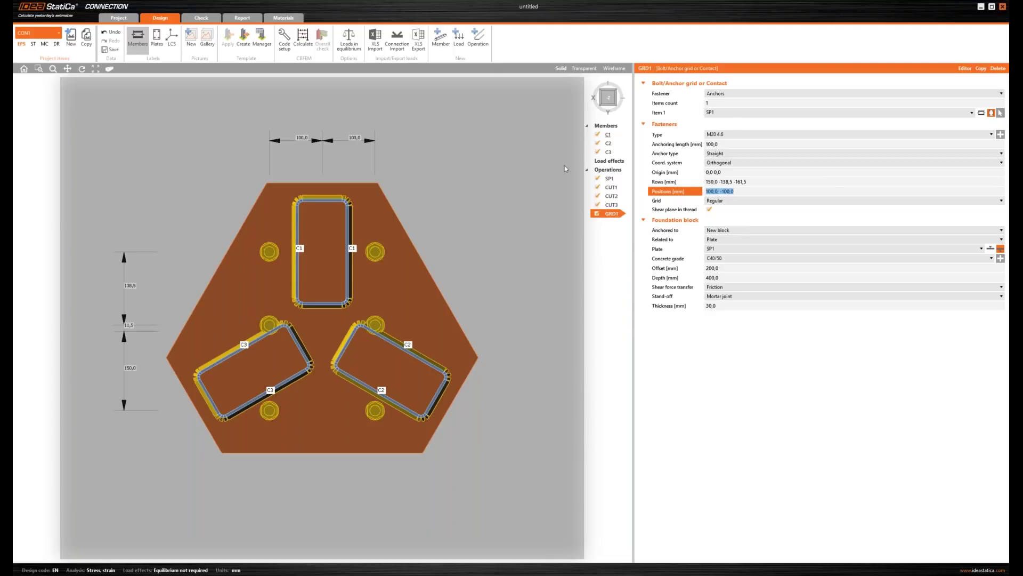
- Set the anchoring length of the M20 4.6 anchors to 300 mm
middle_drag(391, 180, 386, 163)
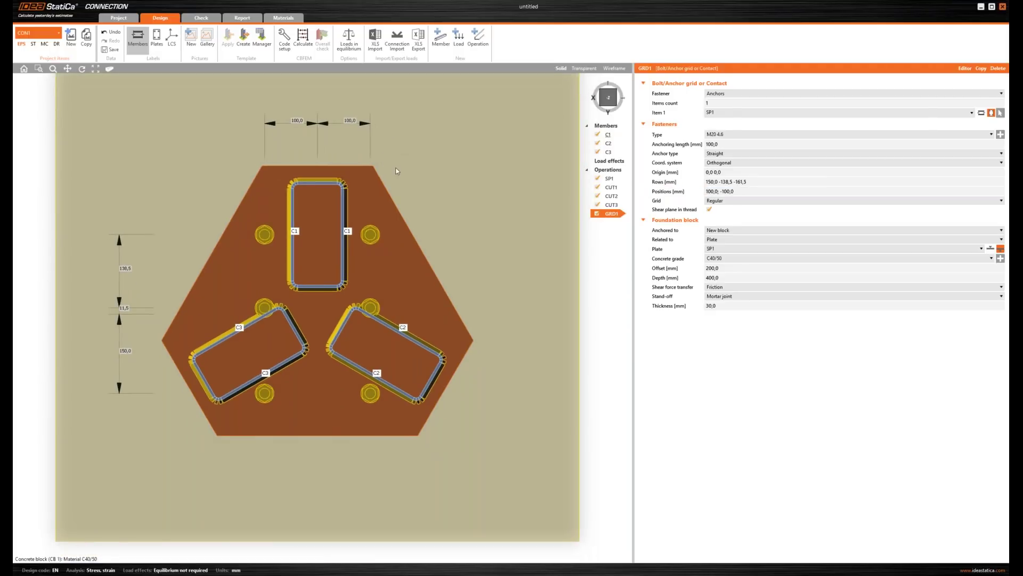
click(610, 103)
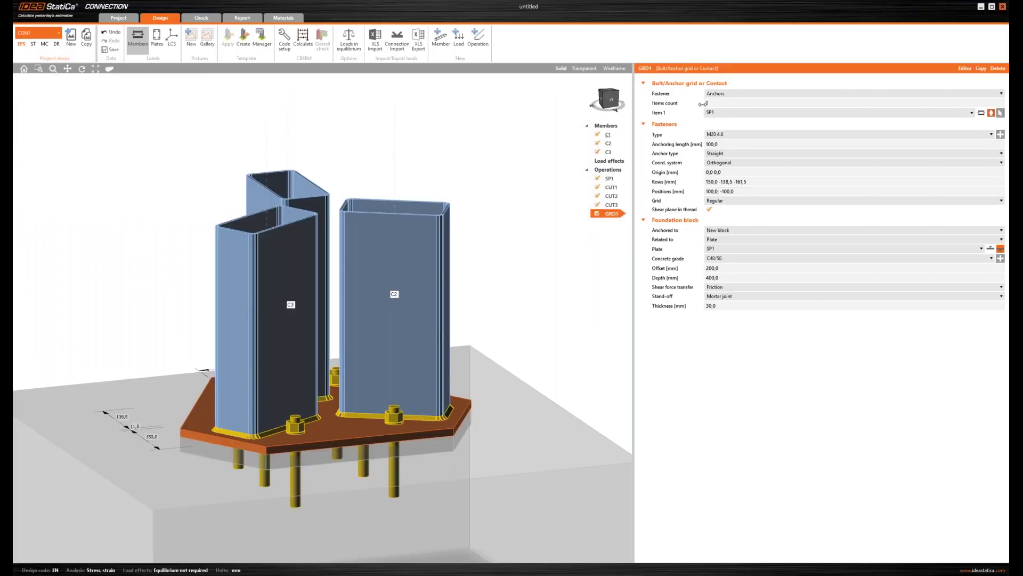
click(687, 142)
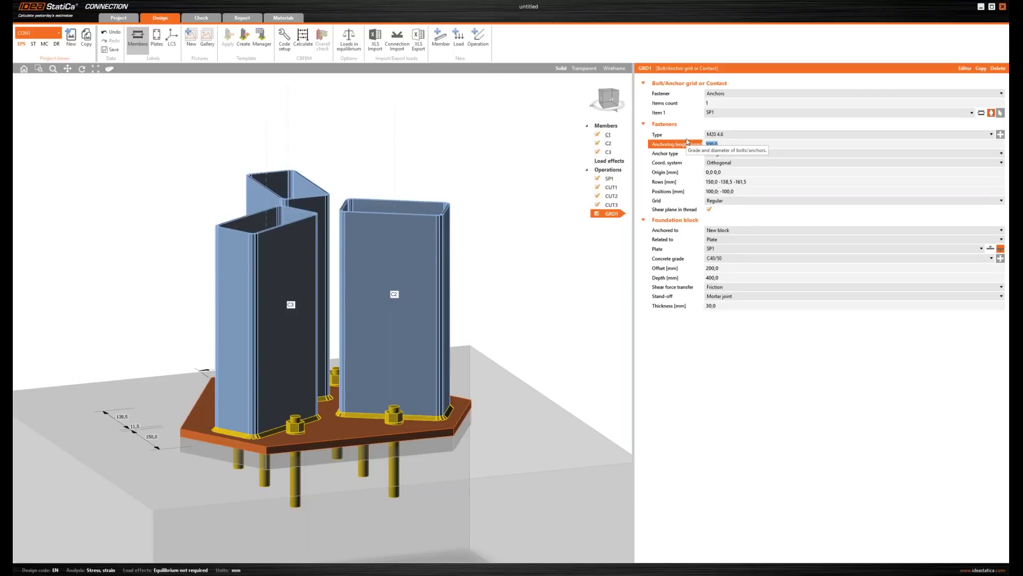
text(300)
key(Tab)
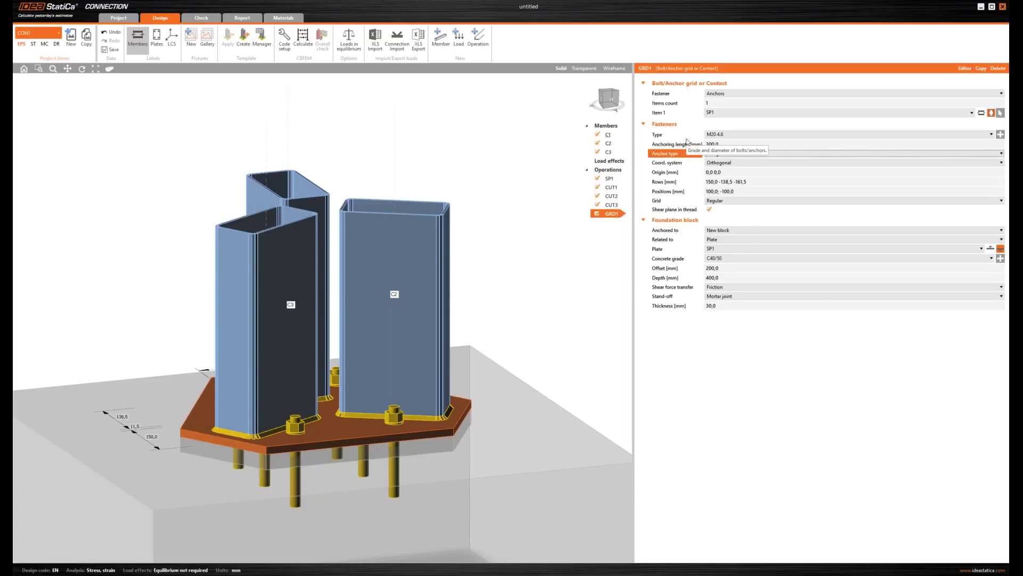
- Change the anchor type to Washer plate - circular with a size of 60 mm
click(718, 154)
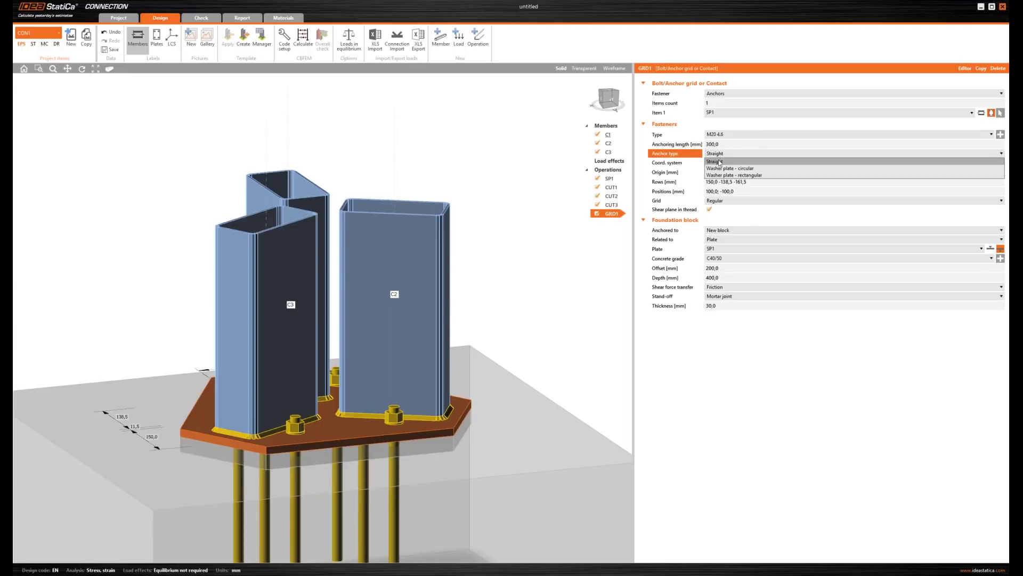
click(720, 168)
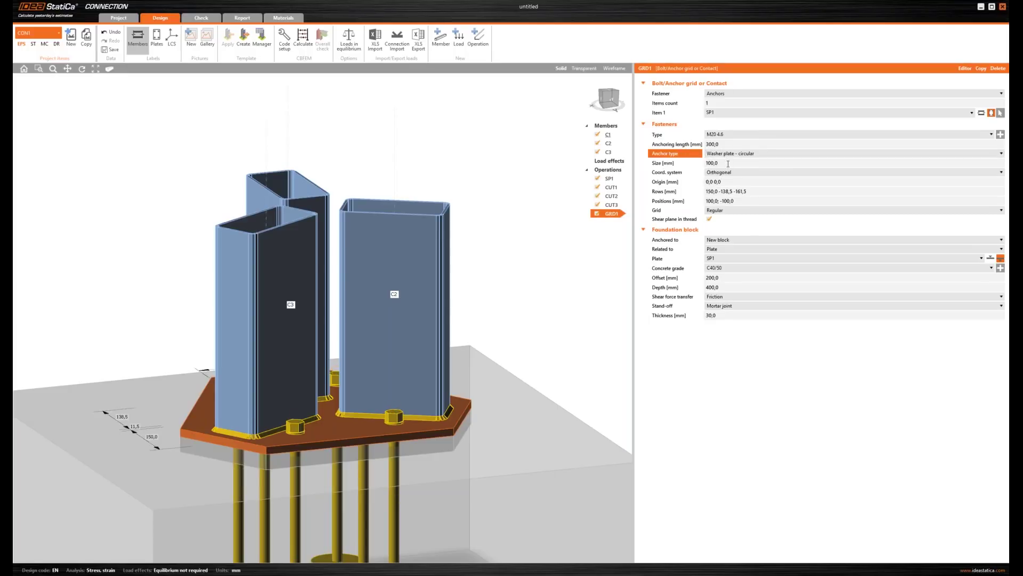
click(683, 164)
text(60)
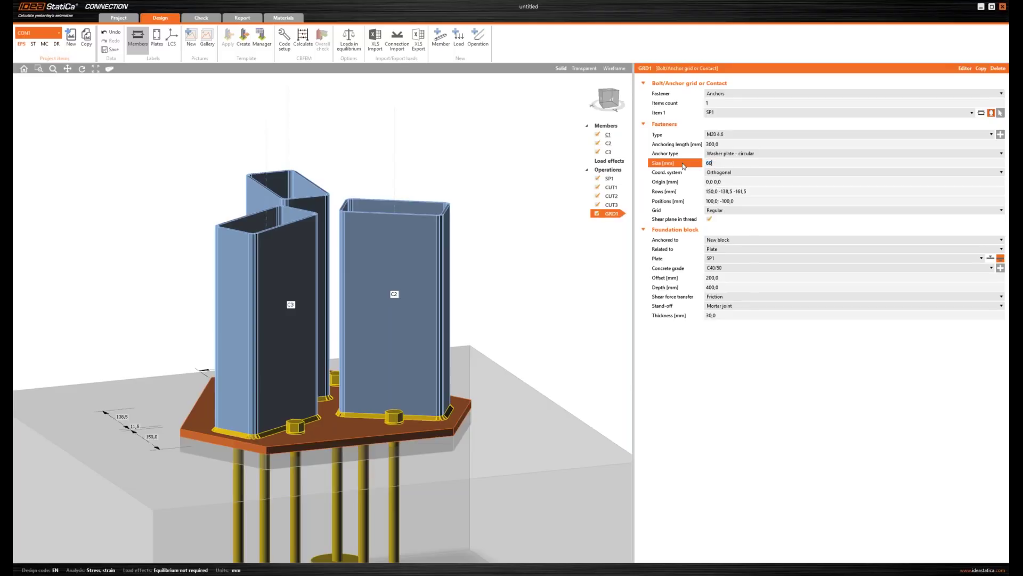
key(Return)
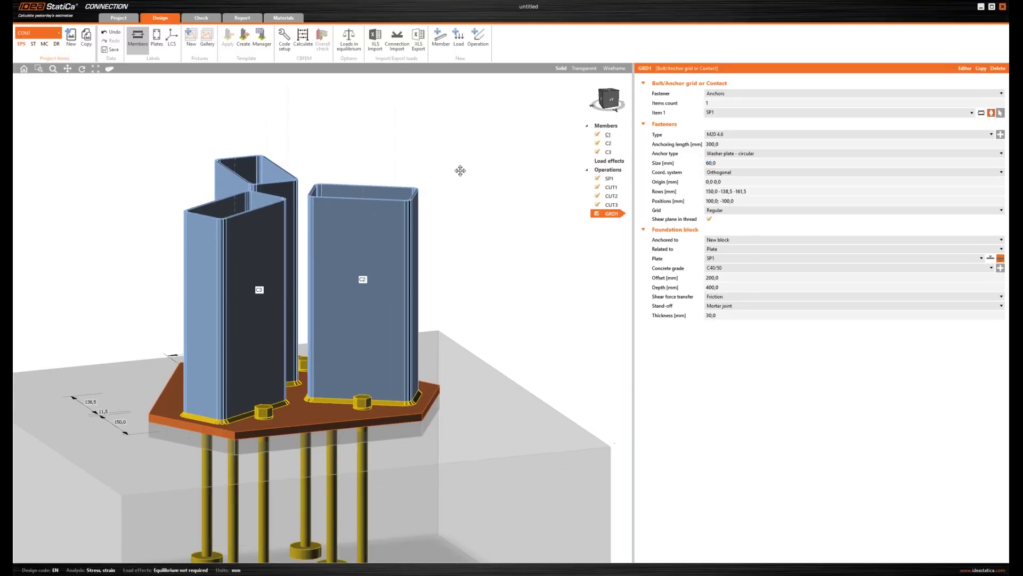
- Open the anchor grid in the plate editor and explode it so each anchor's coordinates can be edited individually
middle_drag(460, 171, 440, 135)
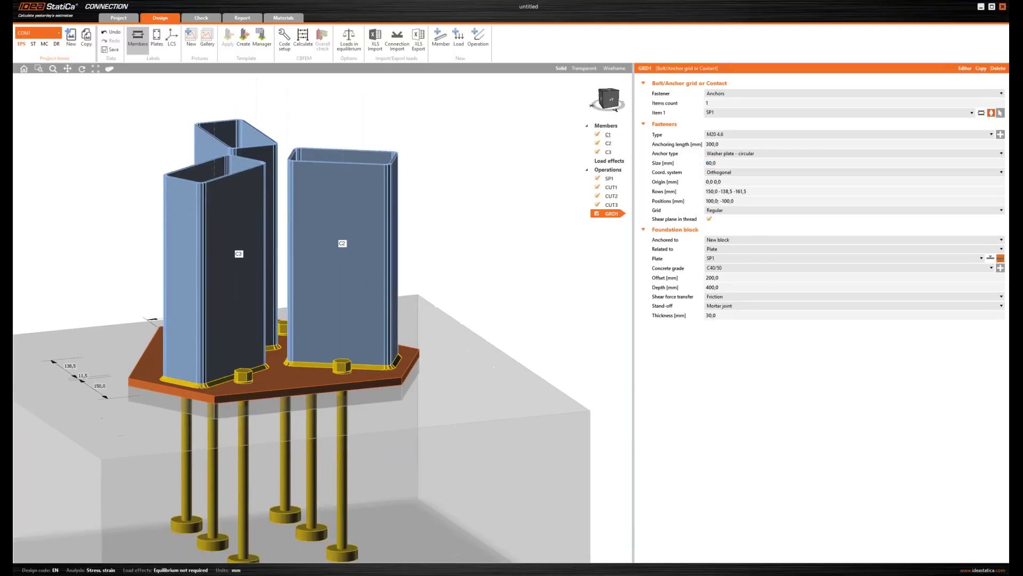
scroll(457, 139, down, 3)
click(615, 104)
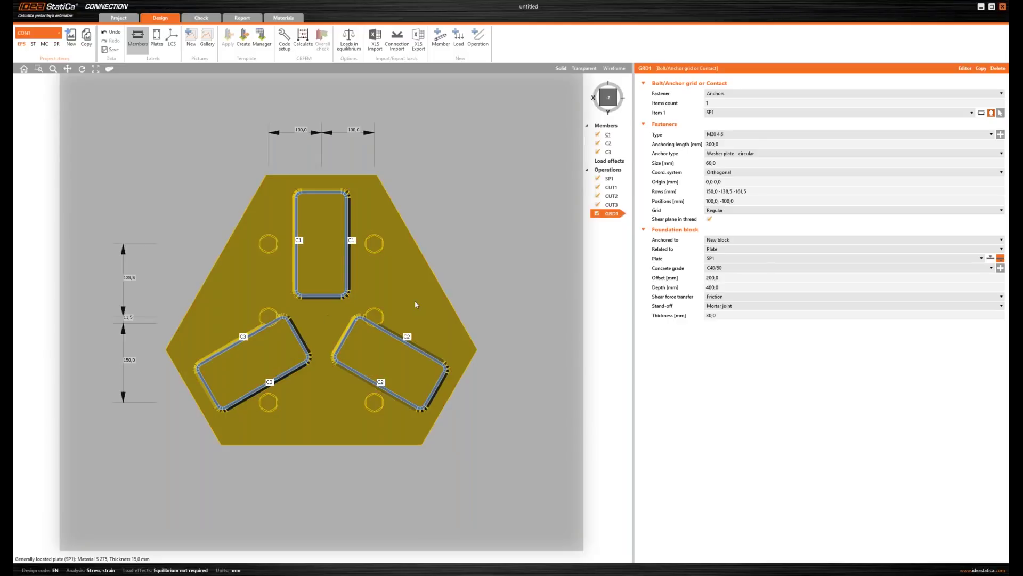
right_click(415, 301)
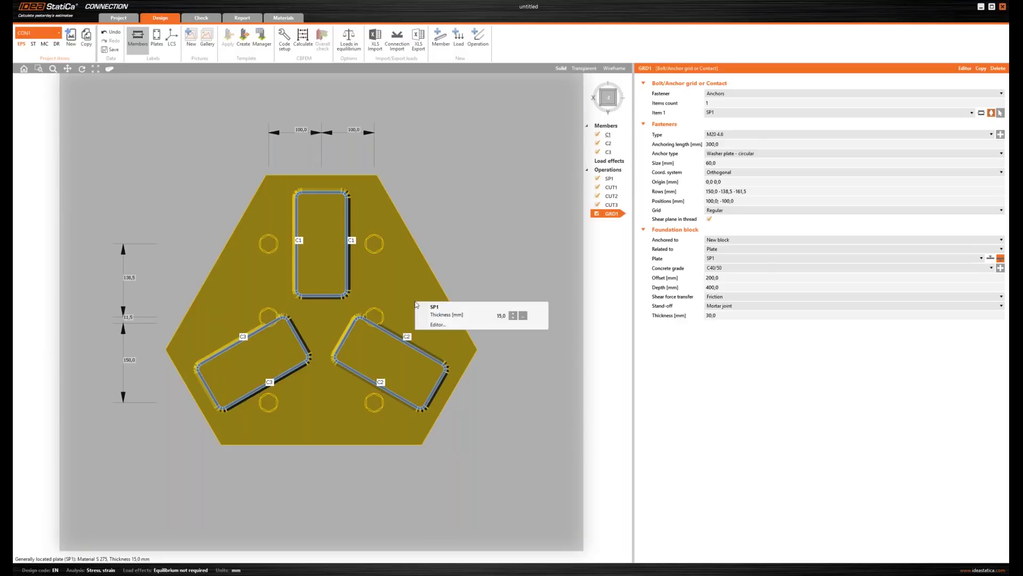
click(473, 261)
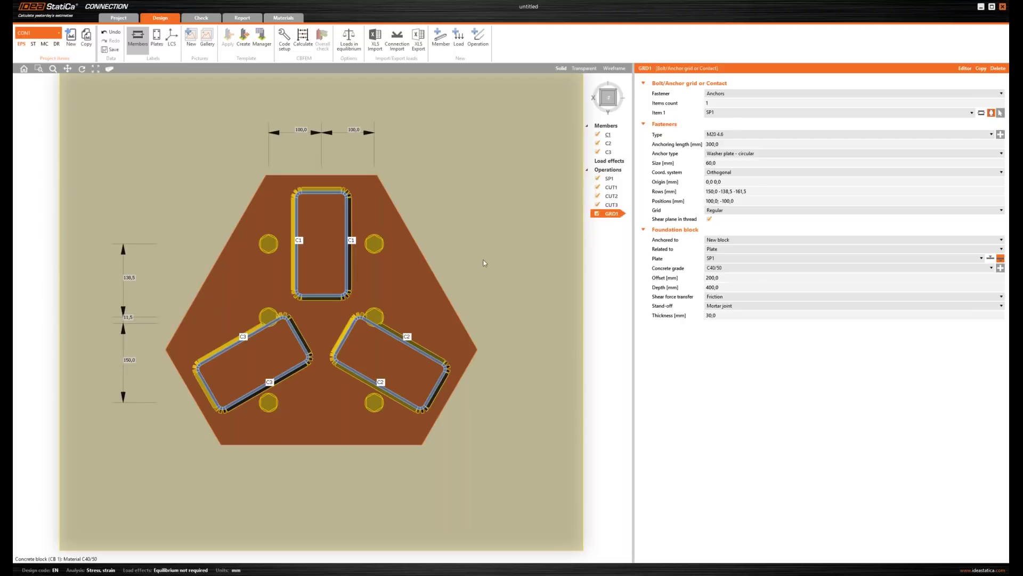
click(964, 69)
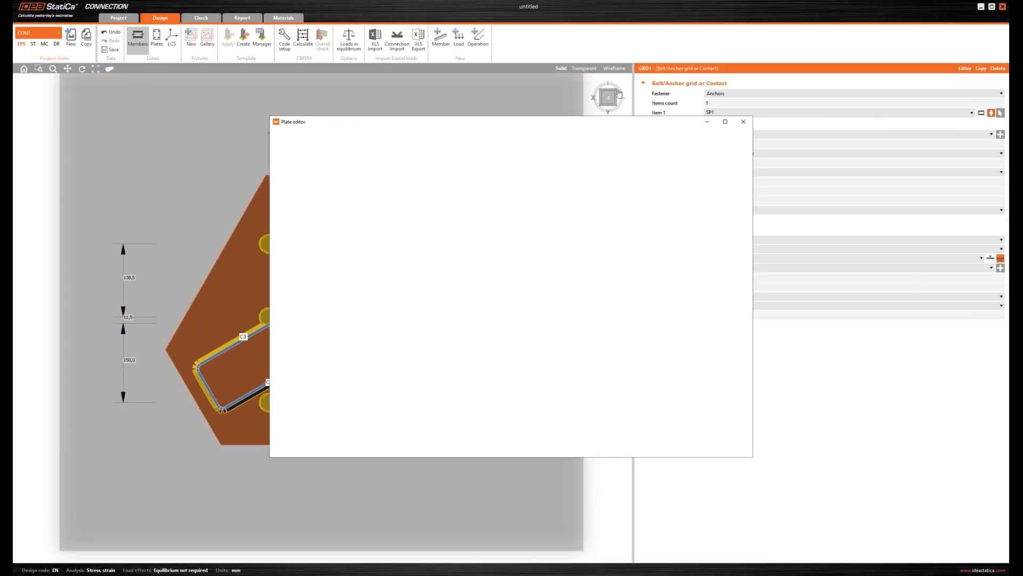
drag(510, 124, 524, 121)
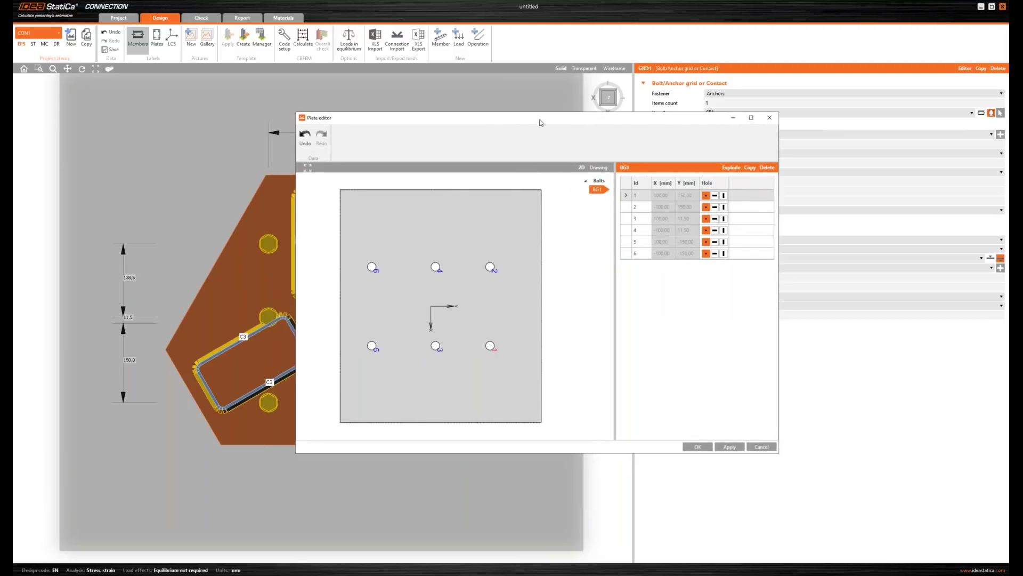
drag(540, 123, 674, 91)
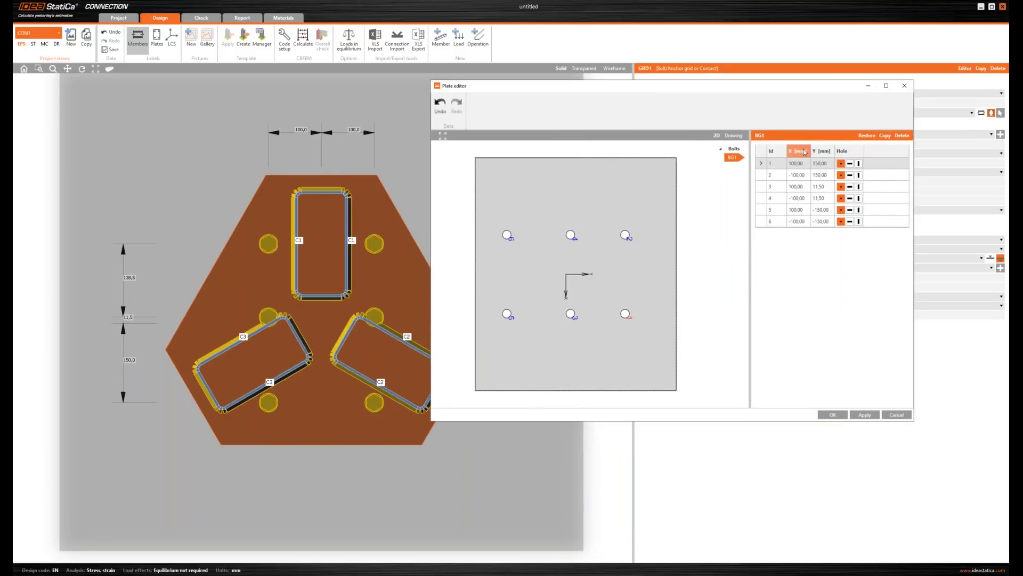
- Set the X coordinate of anchor 3 to 180 mm and of anchor 4 to -180 mm
click(804, 188)
text(180)
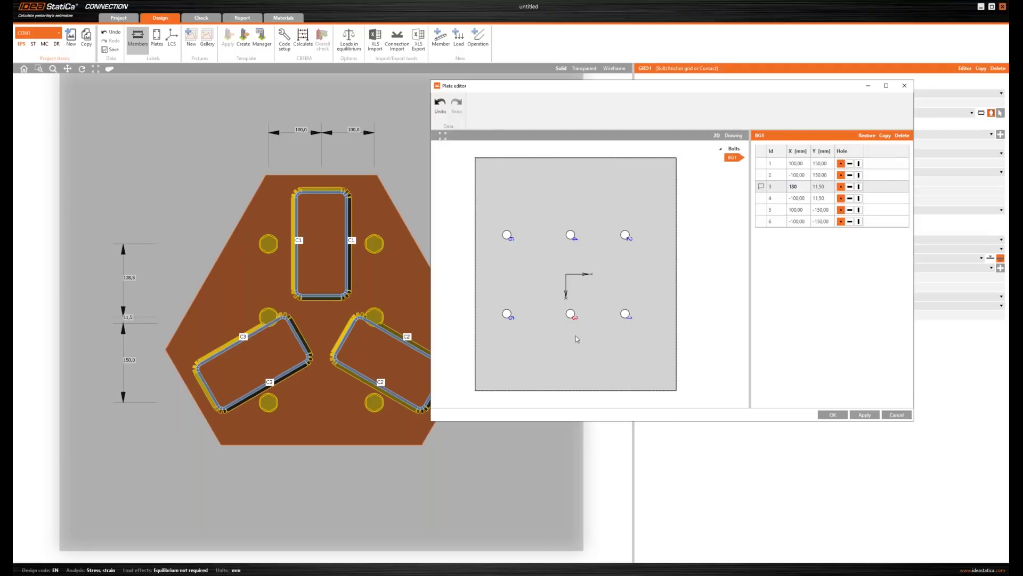
key(Return)
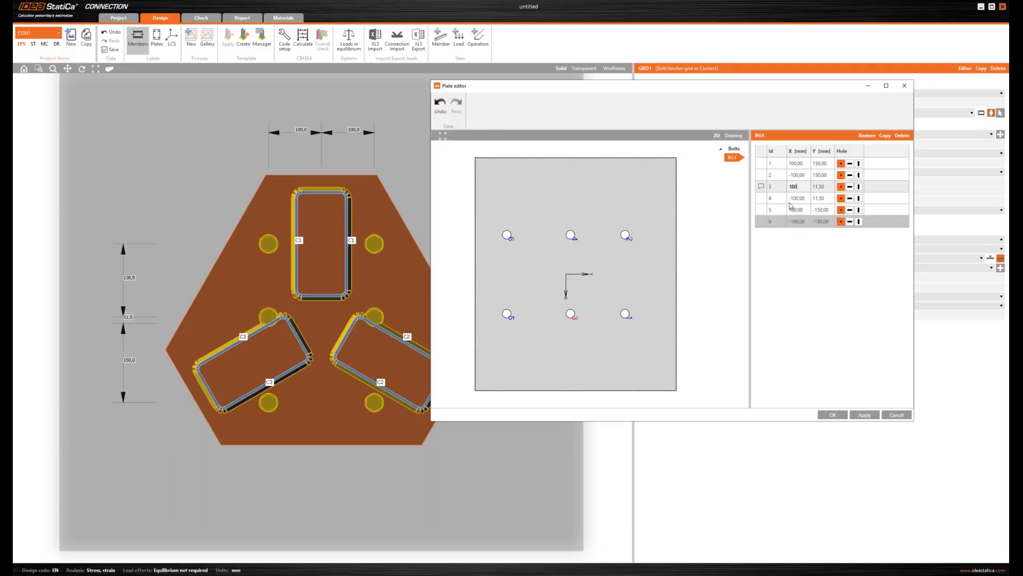
text(-180)
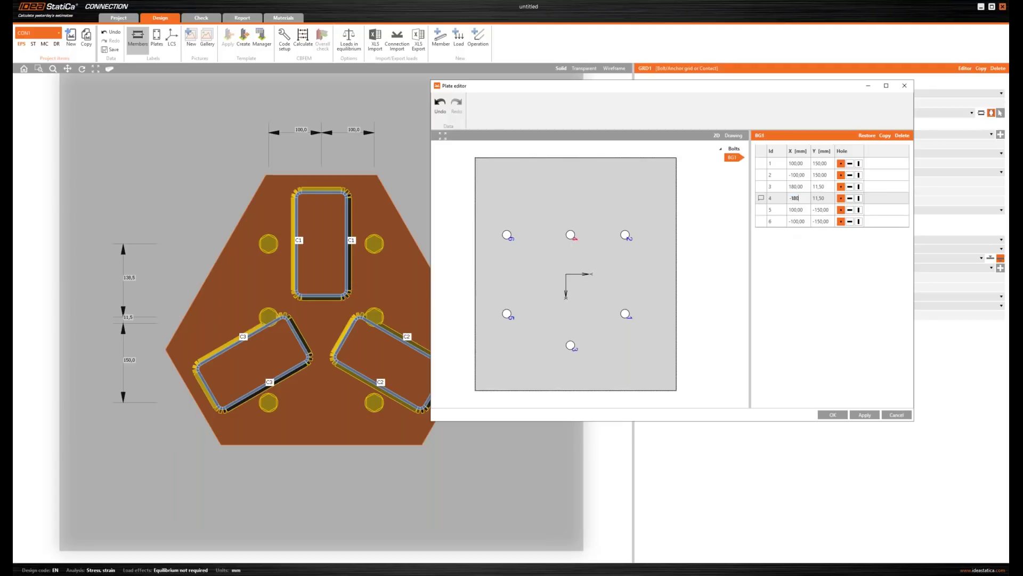
key(Tab)
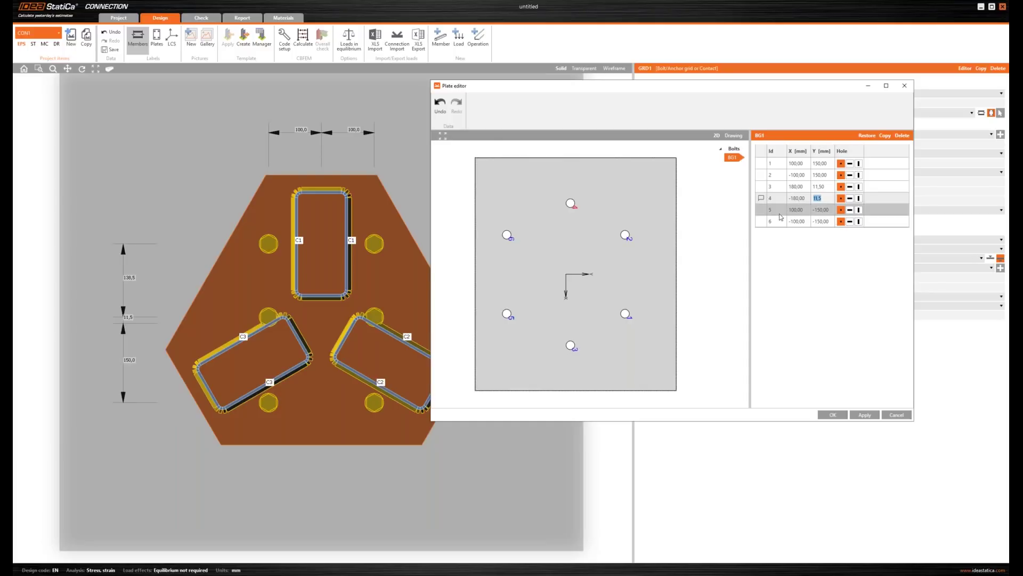
key(Return)
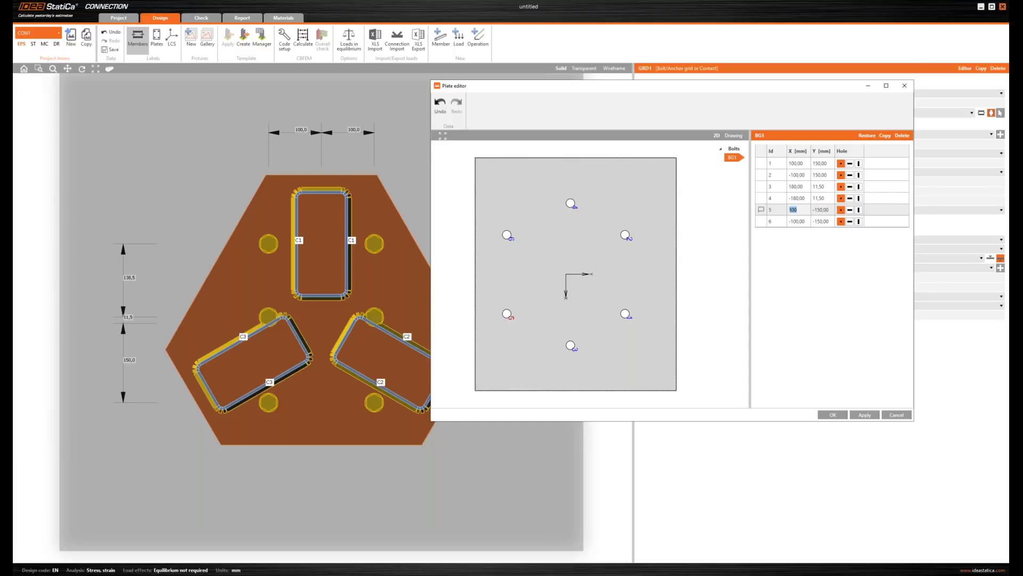
- Set the X coordinate of anchor 5 to 80 mm and of anchor 6 to -80 mm, and apply the layout
text(80)
key(Tab)
key(Return)
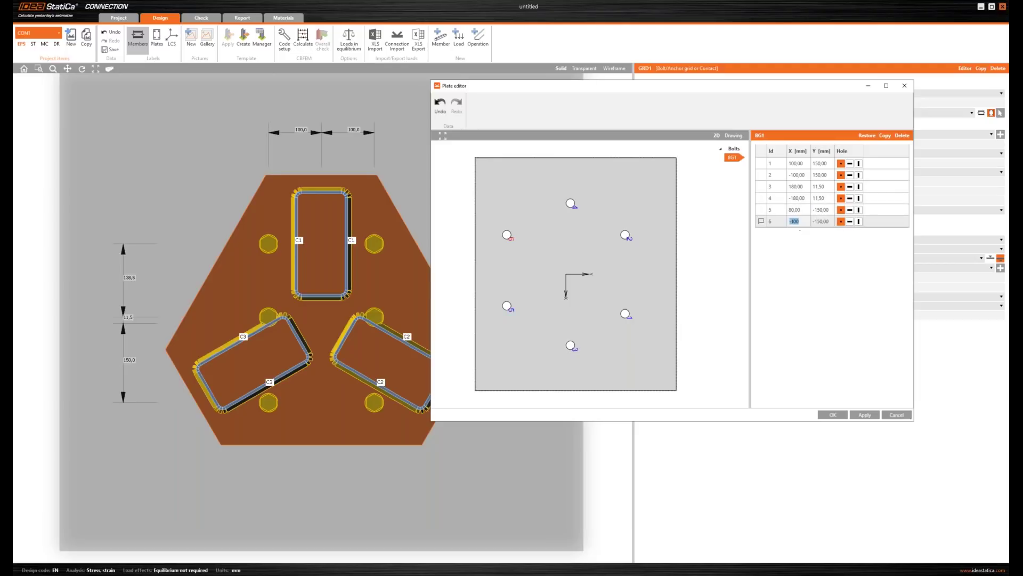
text(-80)
key(Tab)
drag(617, 89, 593, 84)
click(902, 412)
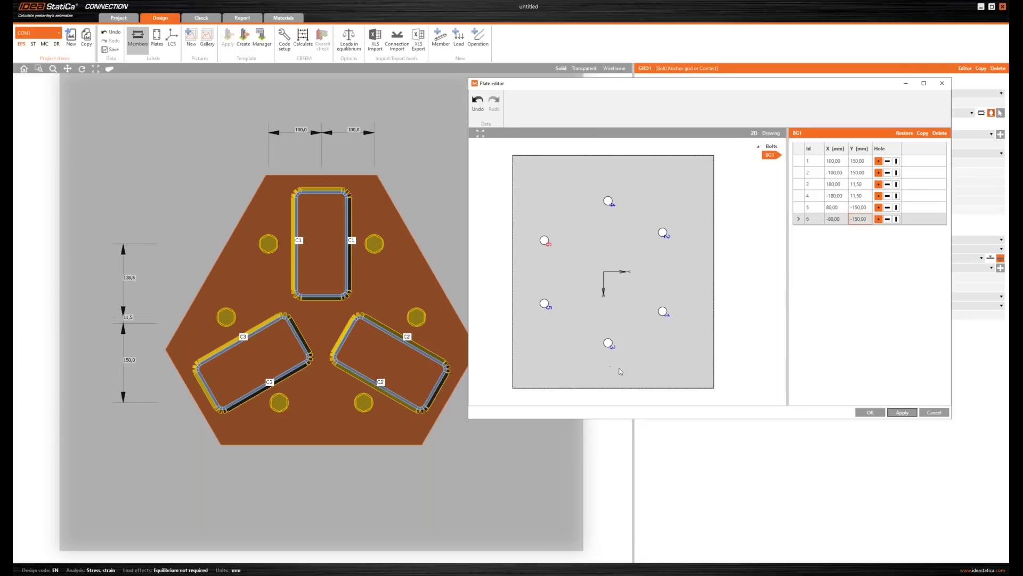
click(856, 414)
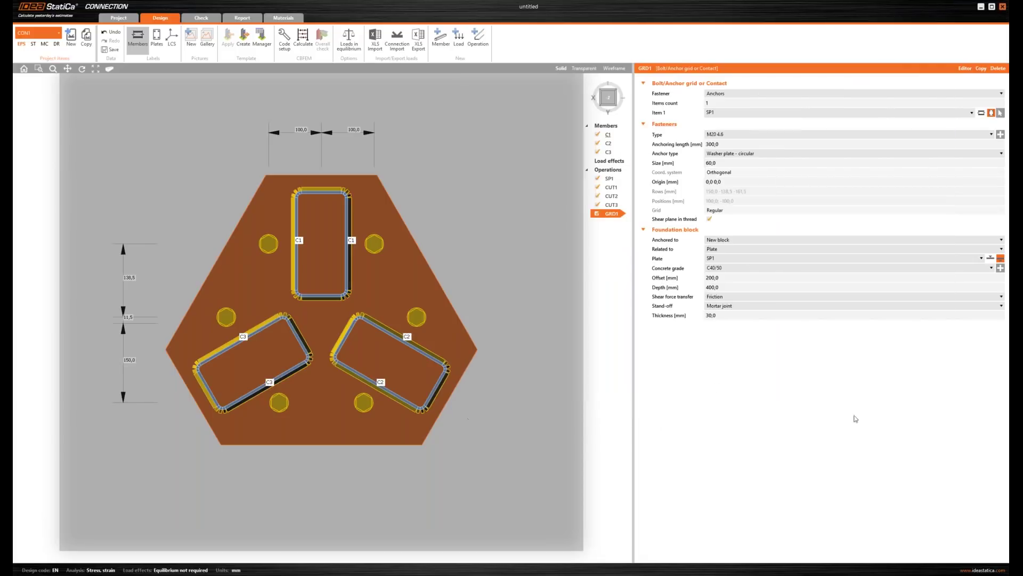
- Enable loads in equilibrium for the connection
drag(614, 101, 616, 99)
click(621, 94)
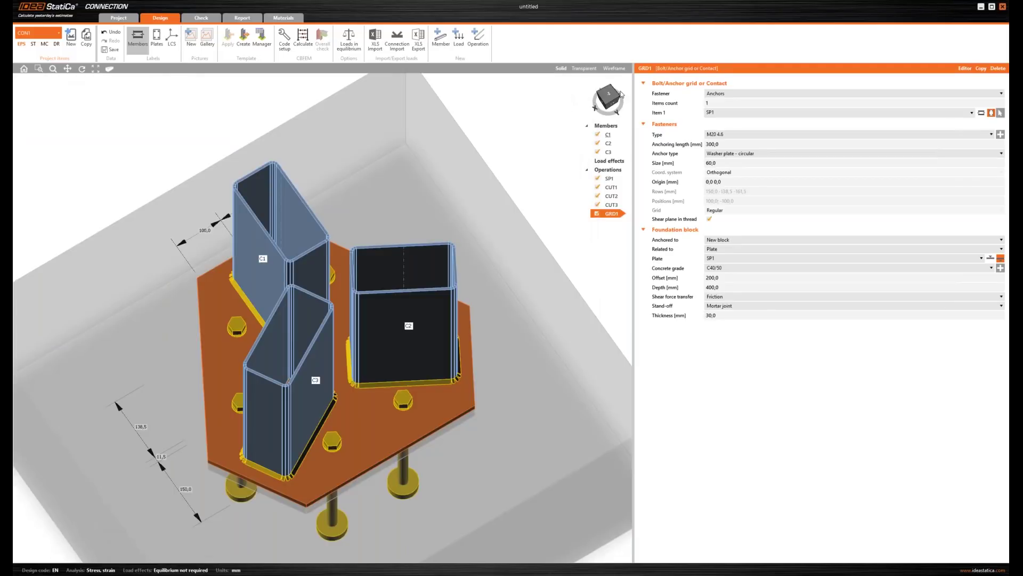
click(621, 94)
click(613, 95)
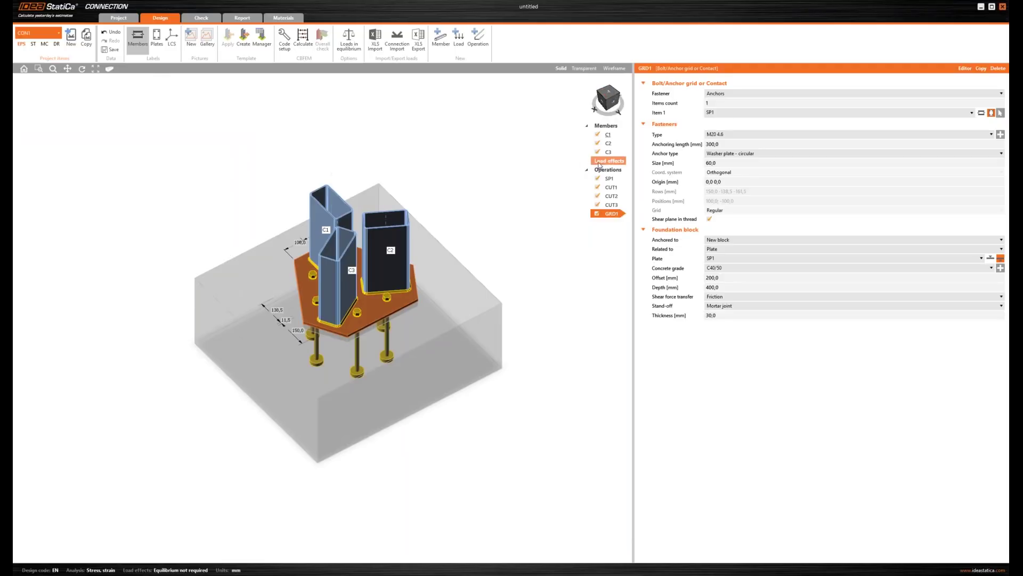
click(353, 47)
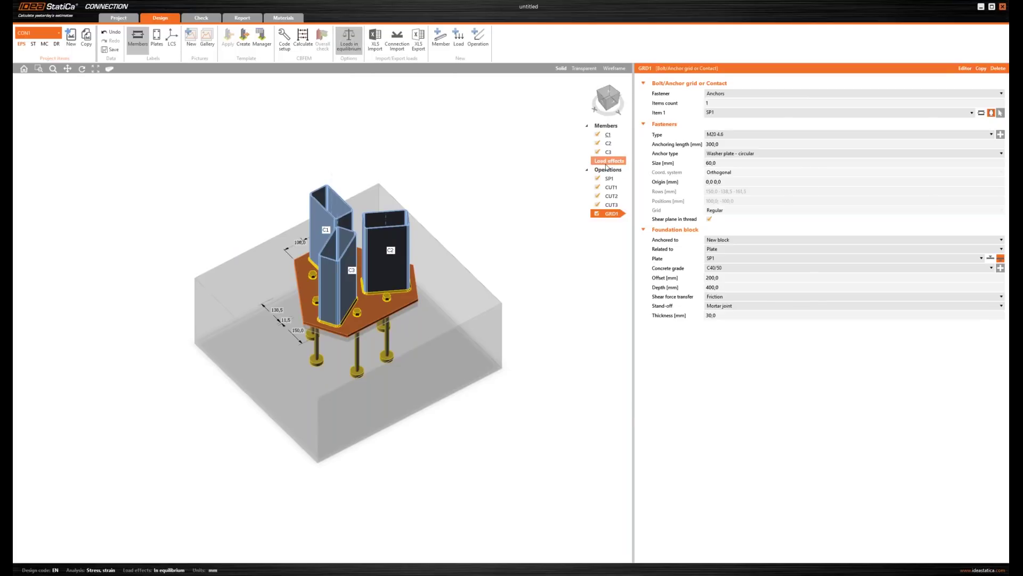
- Switch to Excel and copy the internal force values D2:I7 of all load rows in Load effects.csv
key(alt+Tab)
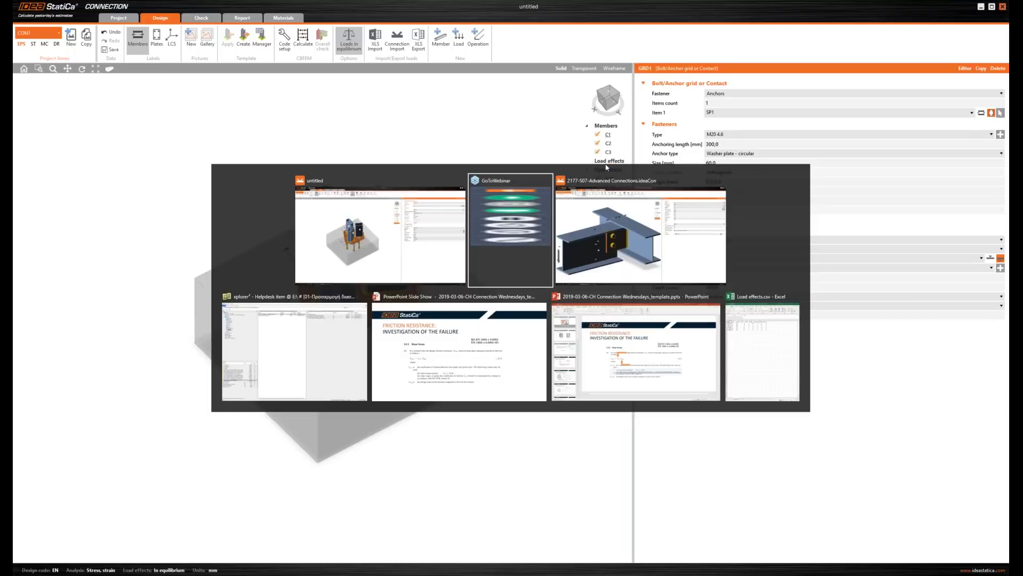
key(alt+shift+Tab)
key(alt+shift+Tab)
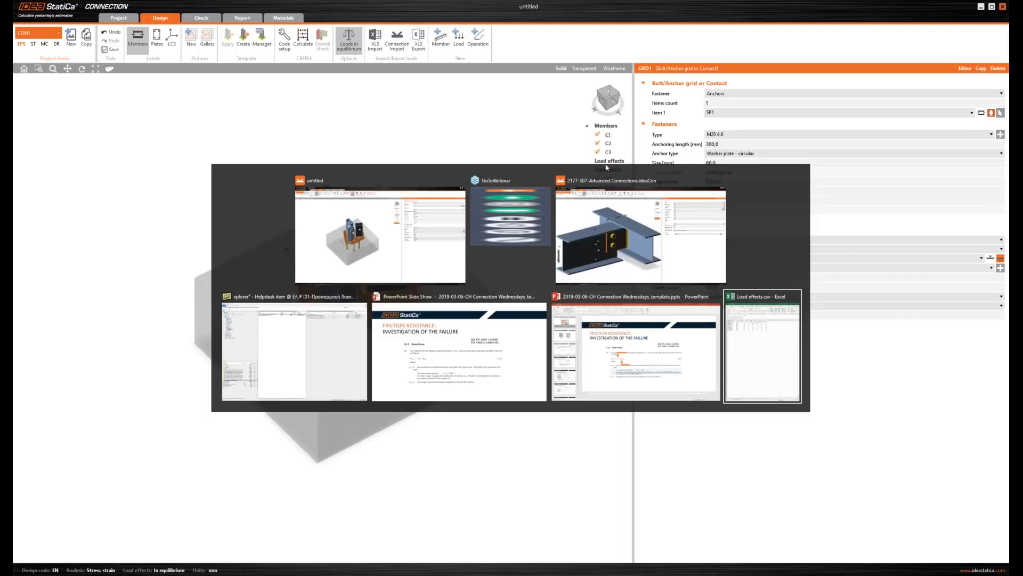
key(ctrl+shift+End)
key(ctrl+c)
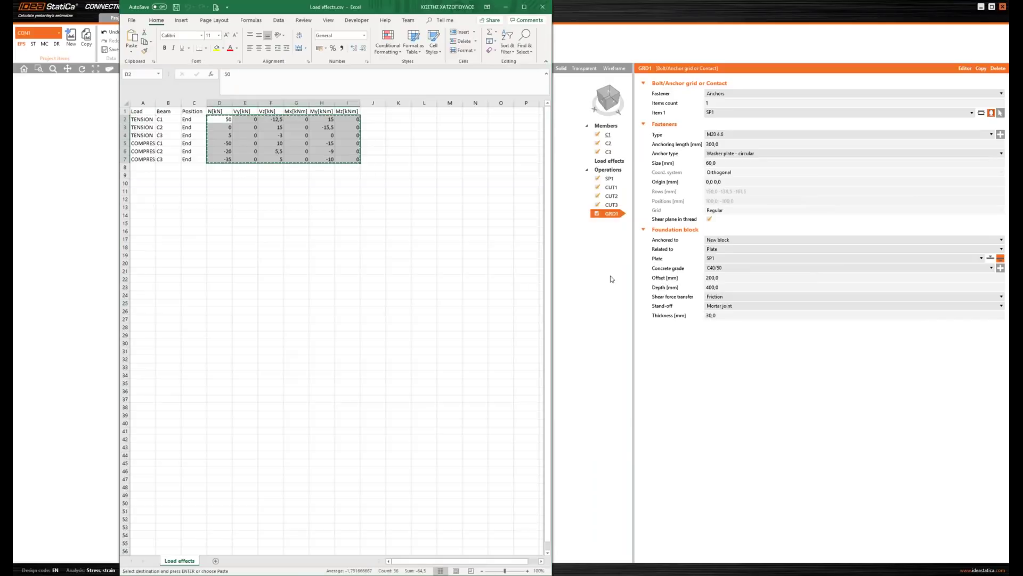
- Switch back to IDEA StatiCa Connection and import the copied force values as load effects, replacing the existing loads
key(alt+Tab)
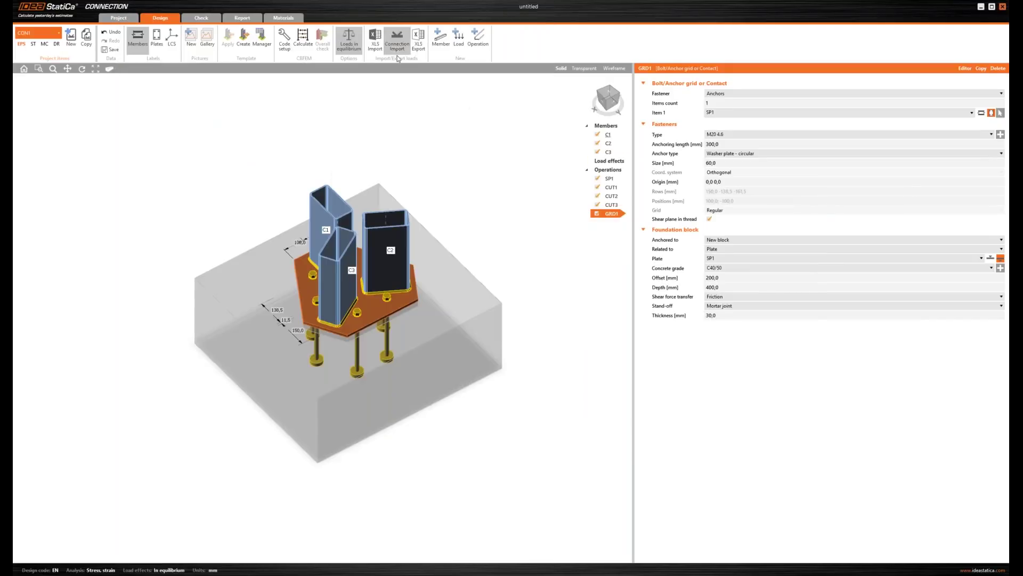
click(375, 38)
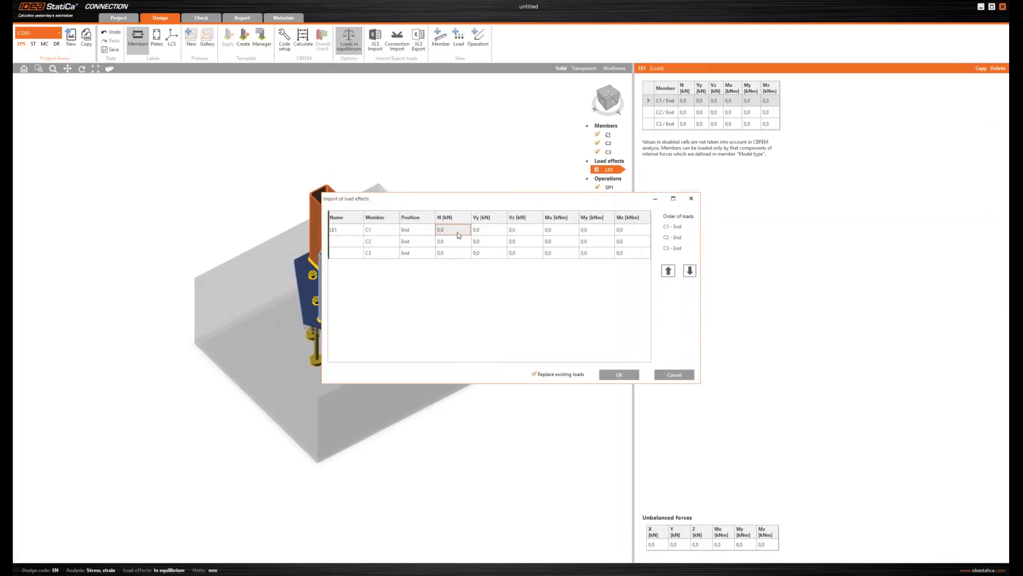
click(612, 377)
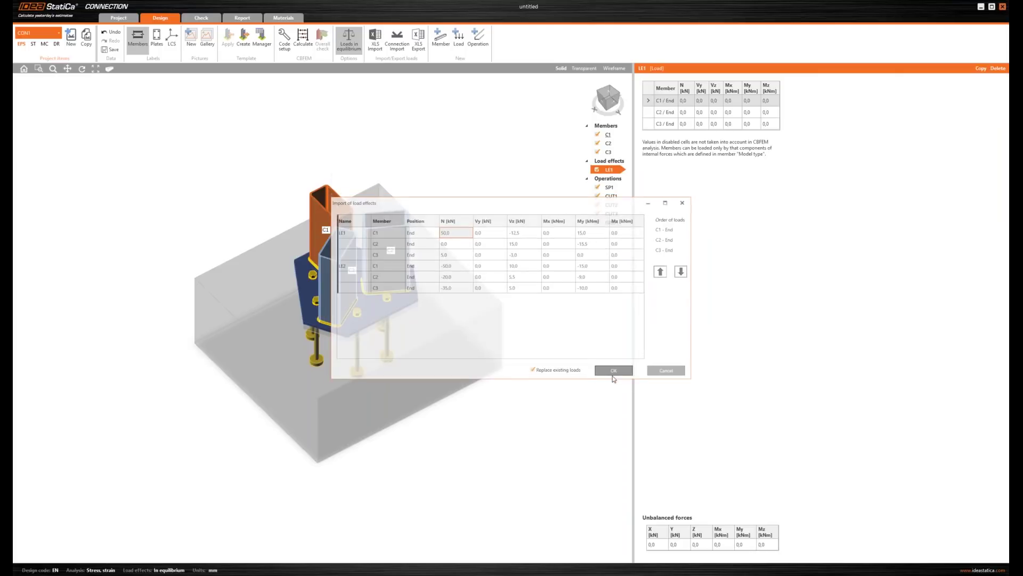
- Calculate the connection with the imported load effects, viewing the base plate from above
click(612, 105)
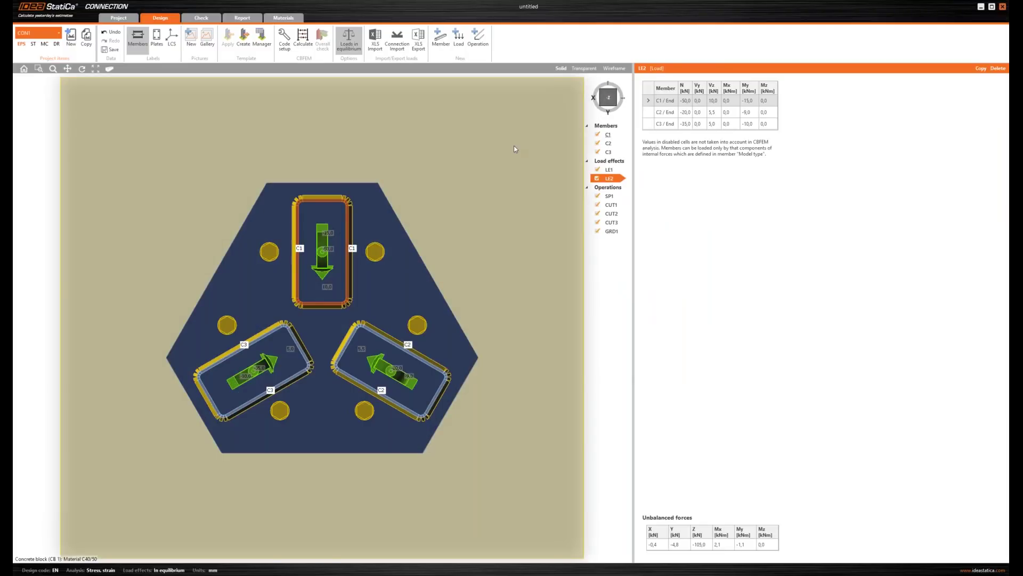
click(302, 37)
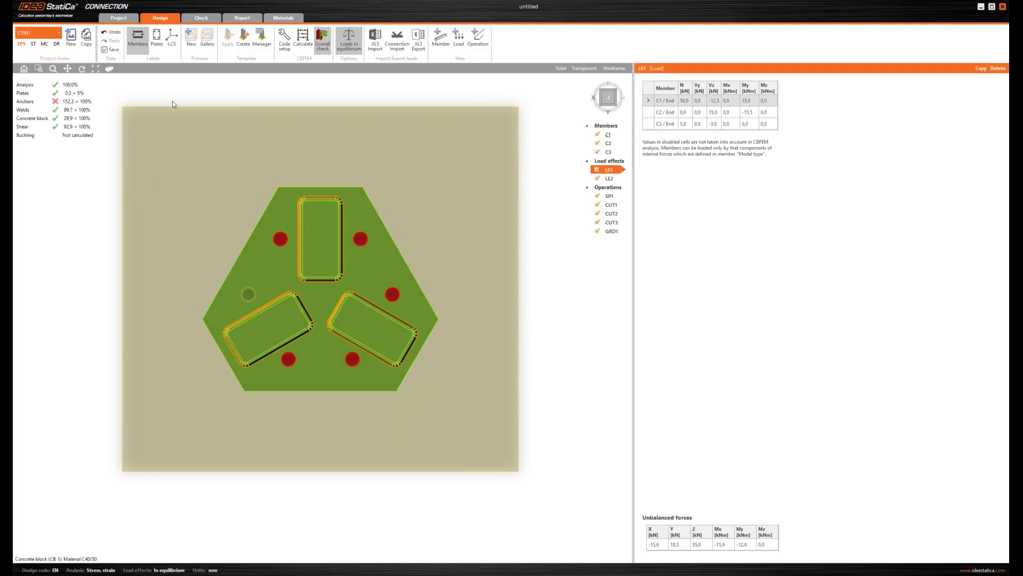
- Set the concrete friction coefficient to 0,2 in the code setup and recalculate the connection
click(284, 47)
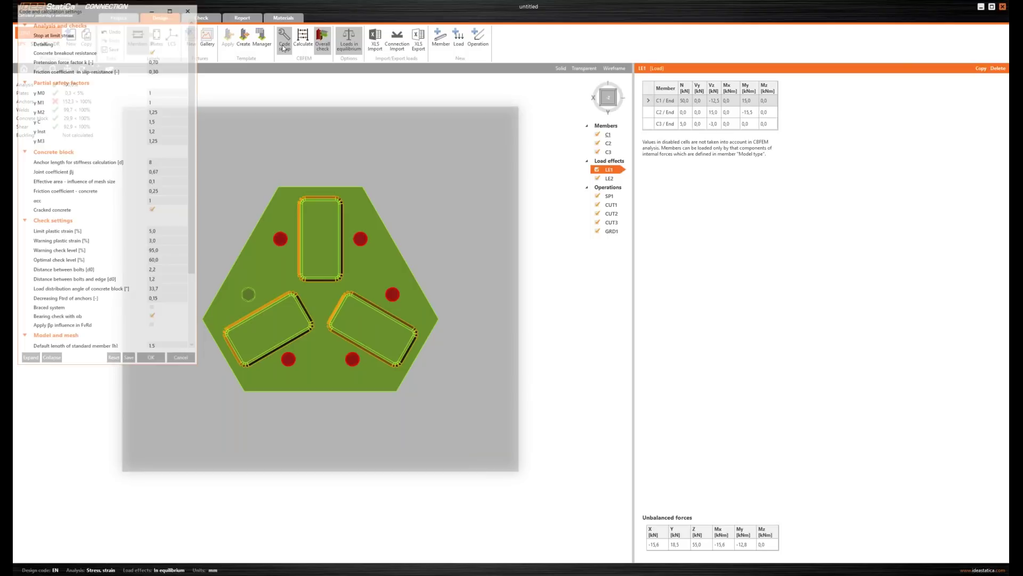
click(114, 198)
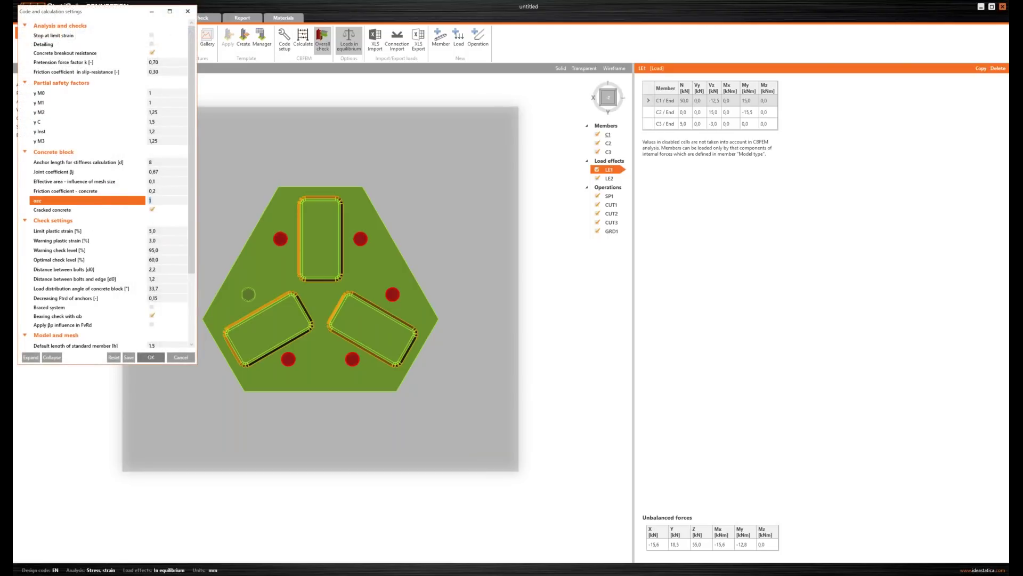
click(156, 359)
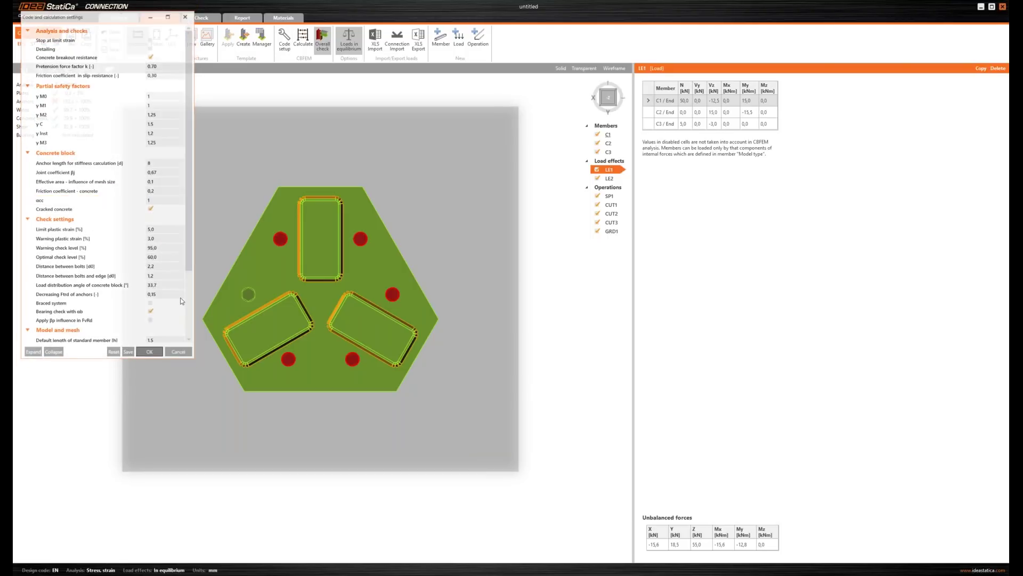
click(303, 39)
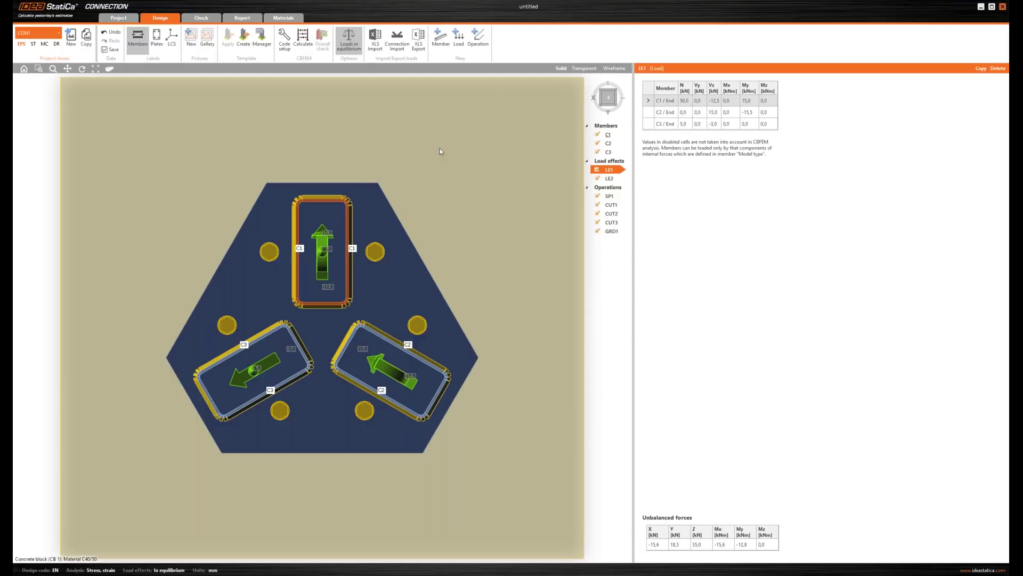
scroll(336, 200, down, 3)
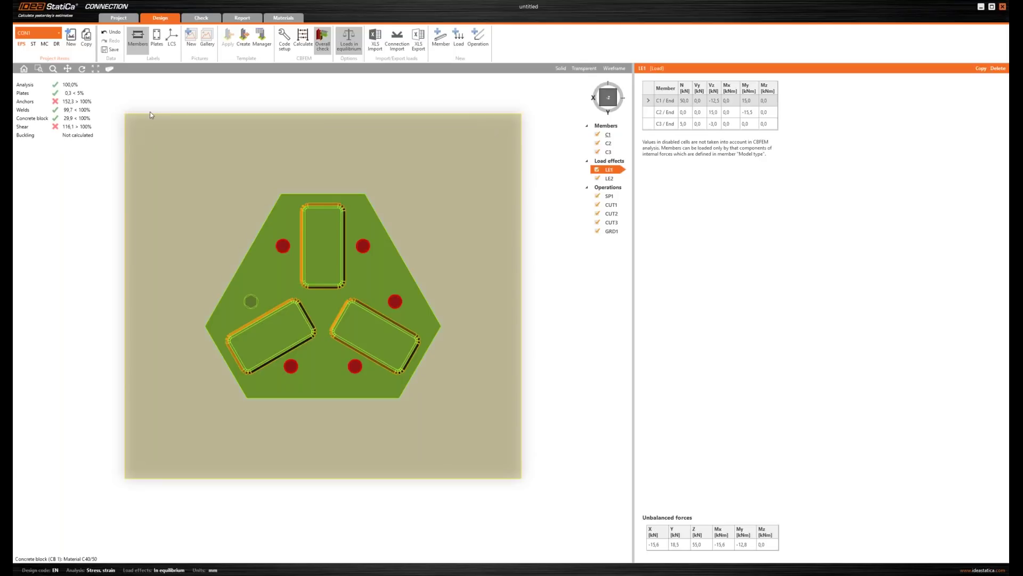
- Examine the detailed check results for the plates, anchors and welds
click(201, 20)
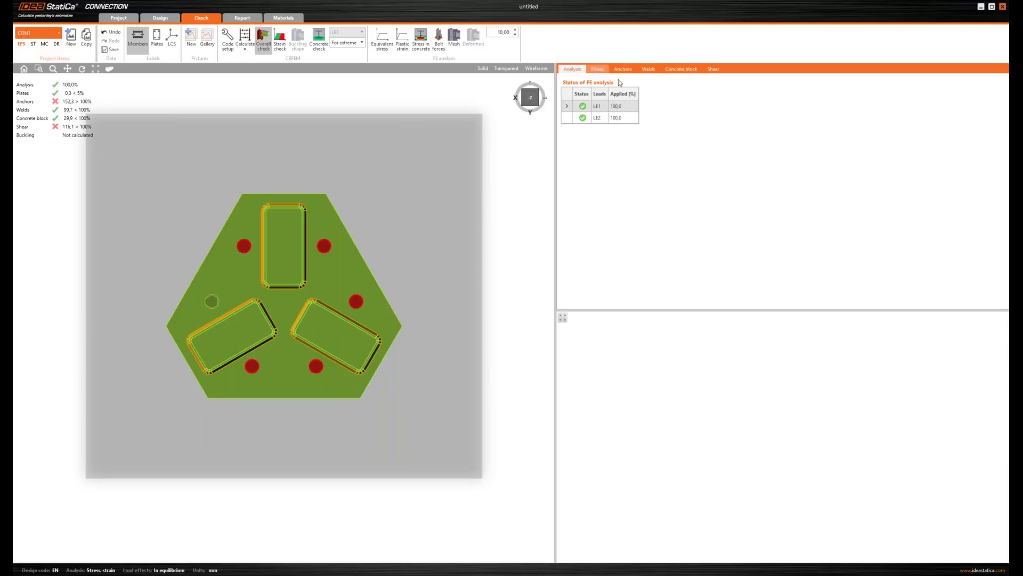
click(597, 70)
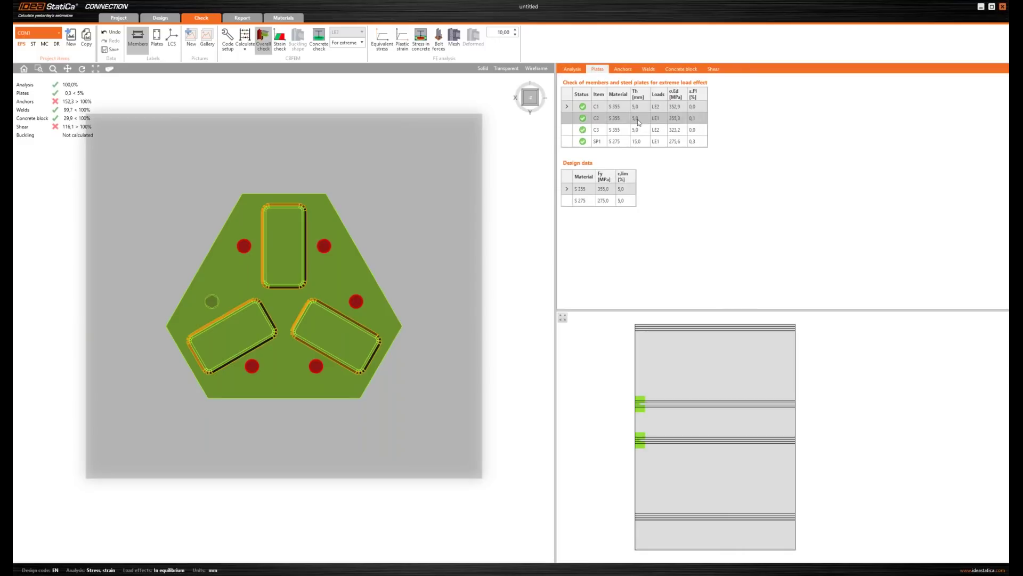
click(596, 119)
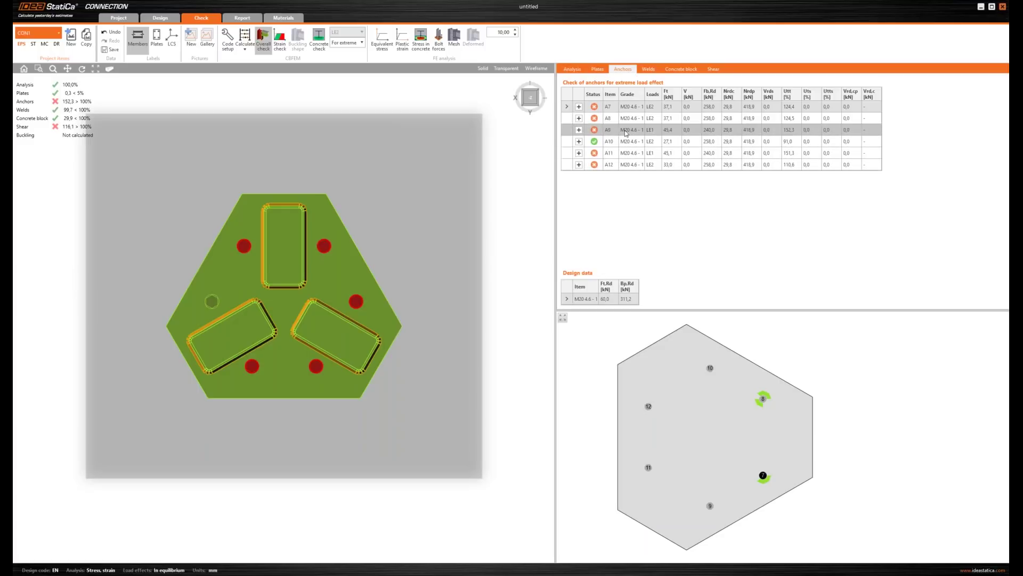
click(646, 70)
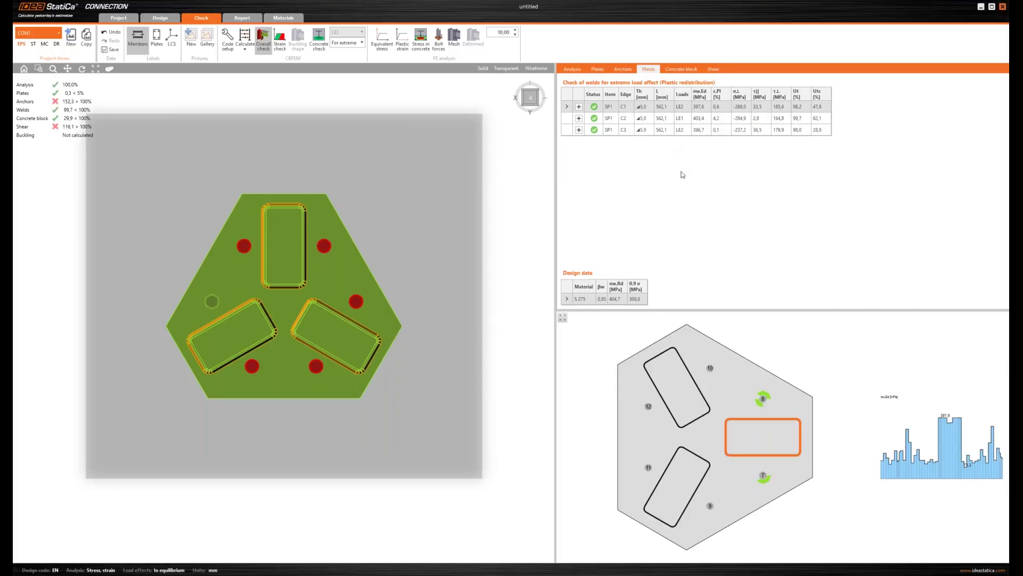
- Examine the weld check of column C2's edge and its stress distribution along the weld
click(626, 120)
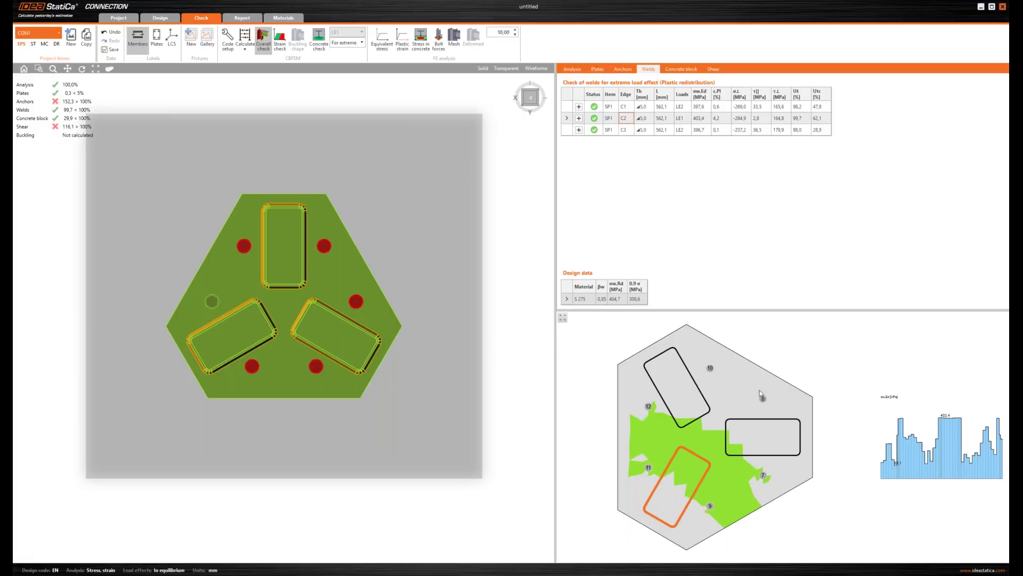
middle_drag(839, 482, 807, 480)
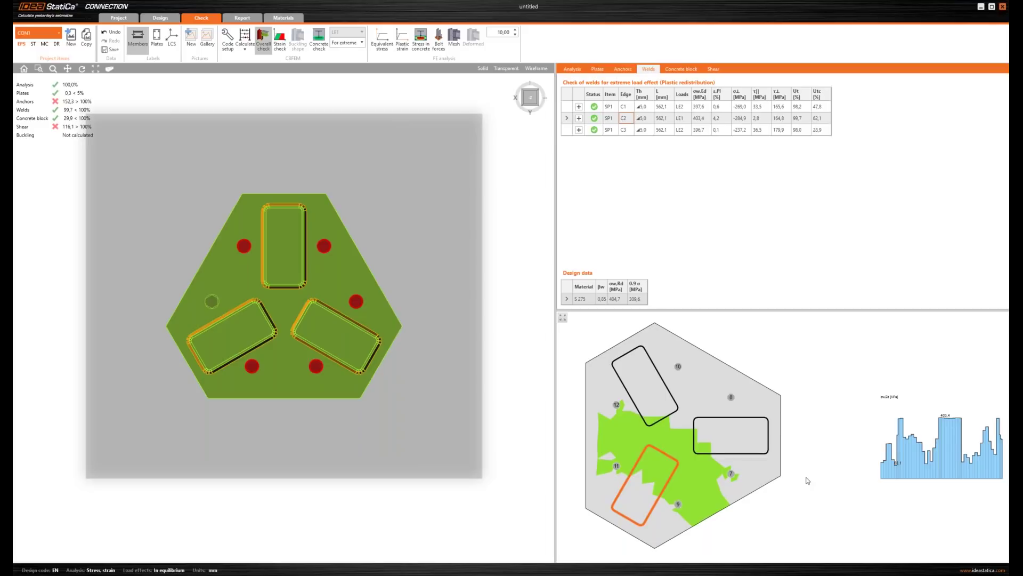
middle_drag(807, 481, 824, 481)
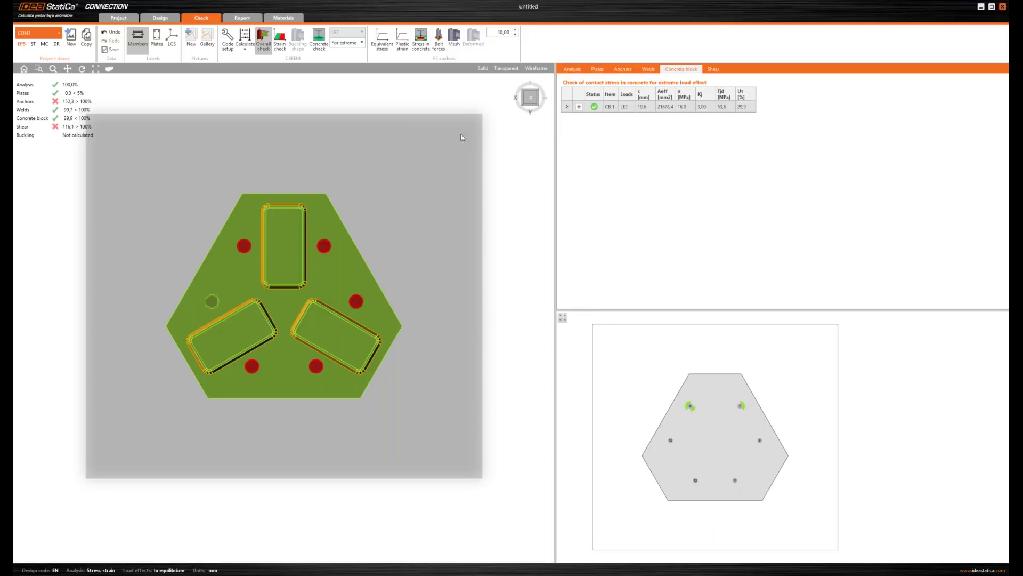
- Display the stress in concrete and inspect the effective contact area between the three columns up close
click(428, 49)
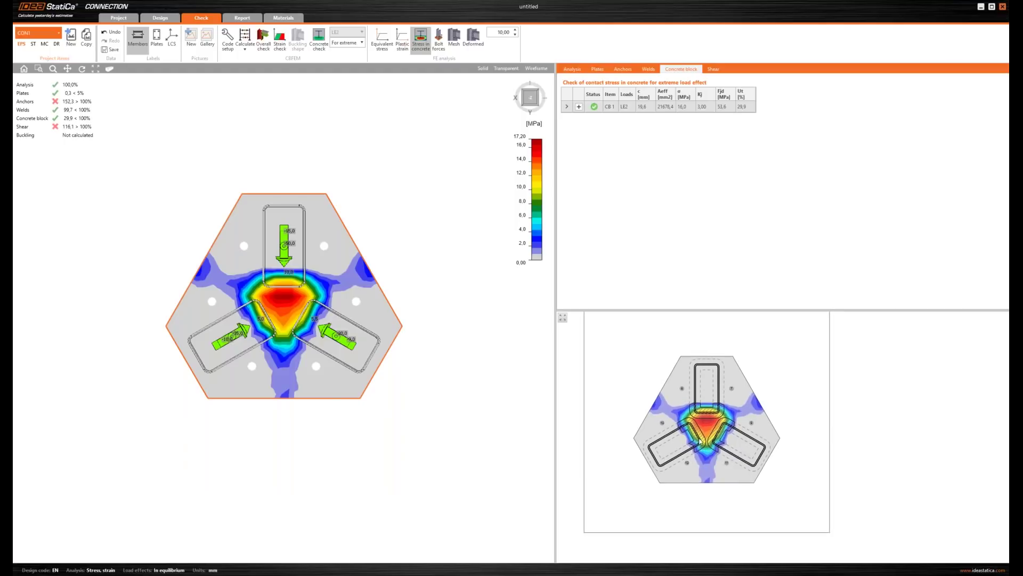
mouse_move(701, 442)
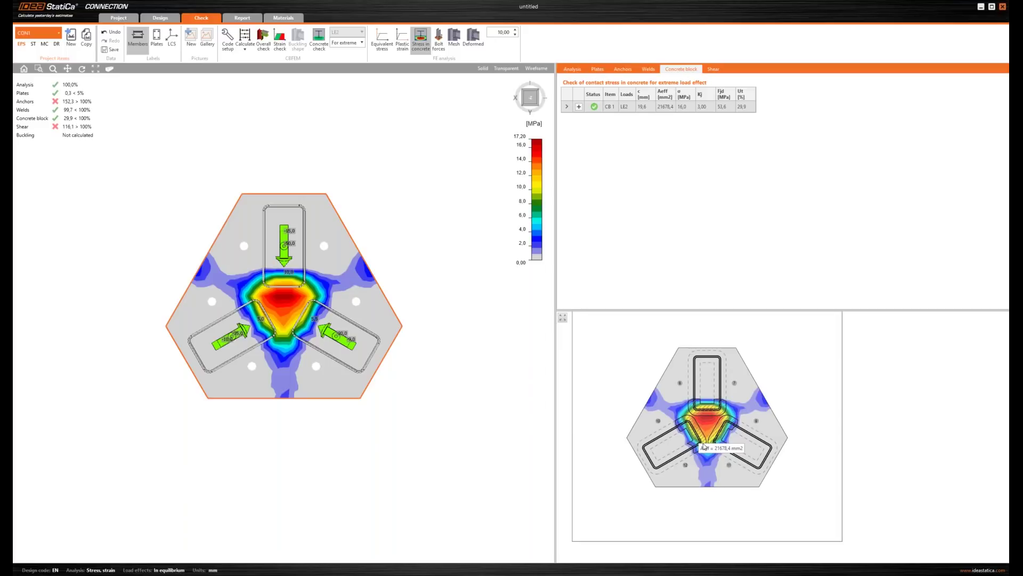
scroll(703, 446, up, 3)
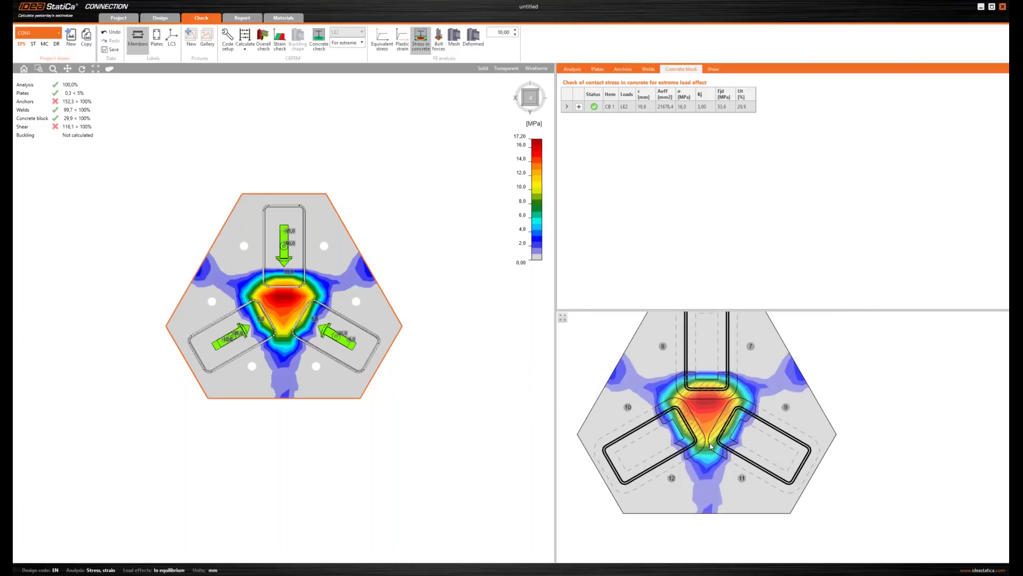
scroll(710, 446, up, 2)
mouse_move(724, 486)
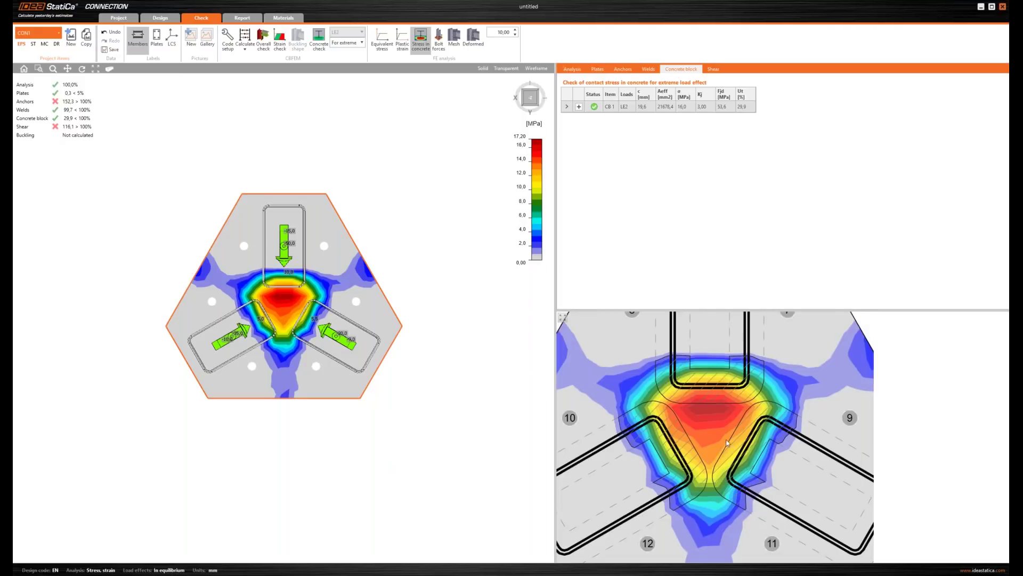
- Review the detailed compressive resistance check of concrete block CB 1 and collapse it again
click(579, 108)
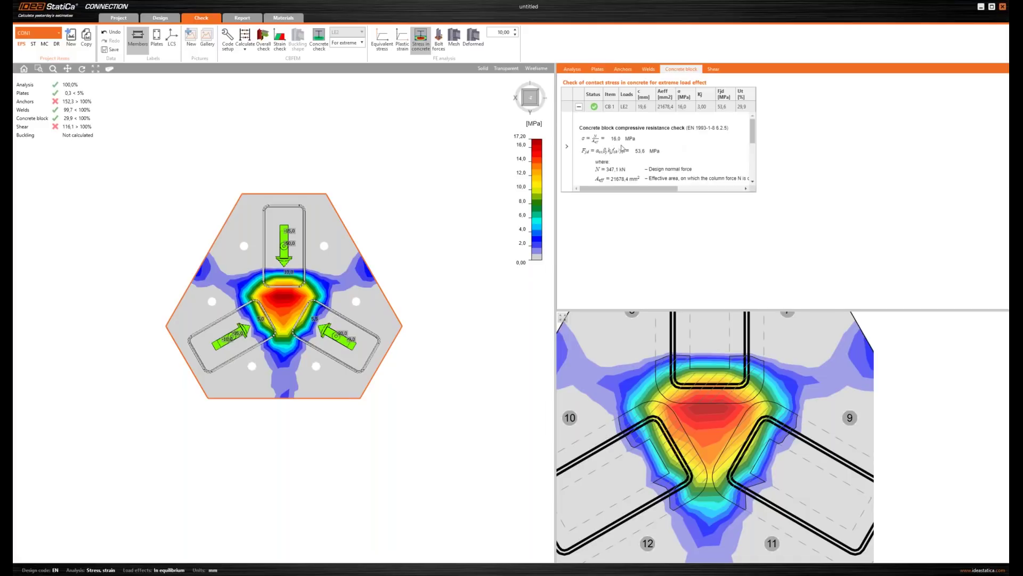
scroll(660, 147, down, 3)
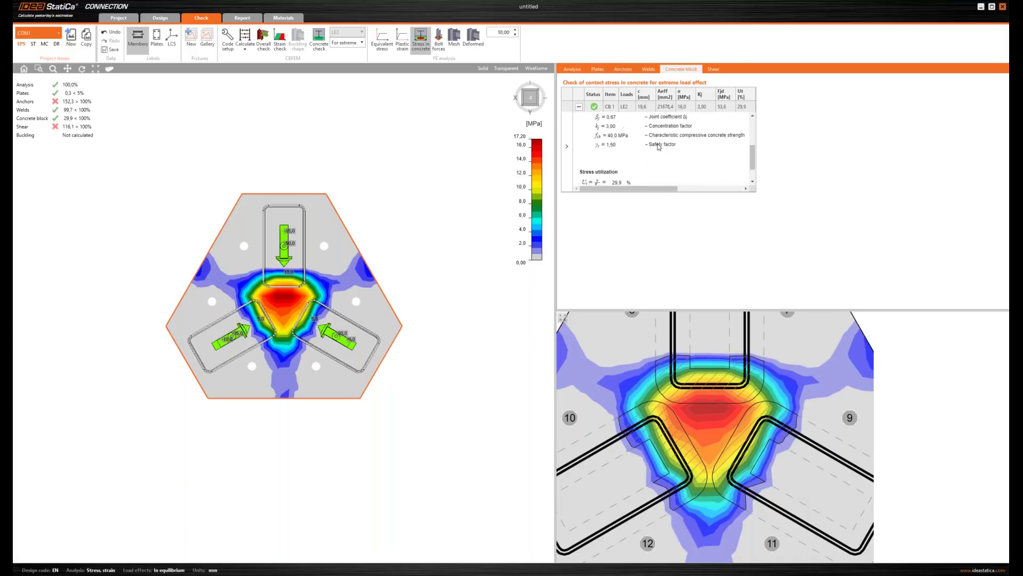
scroll(655, 154, up, 3)
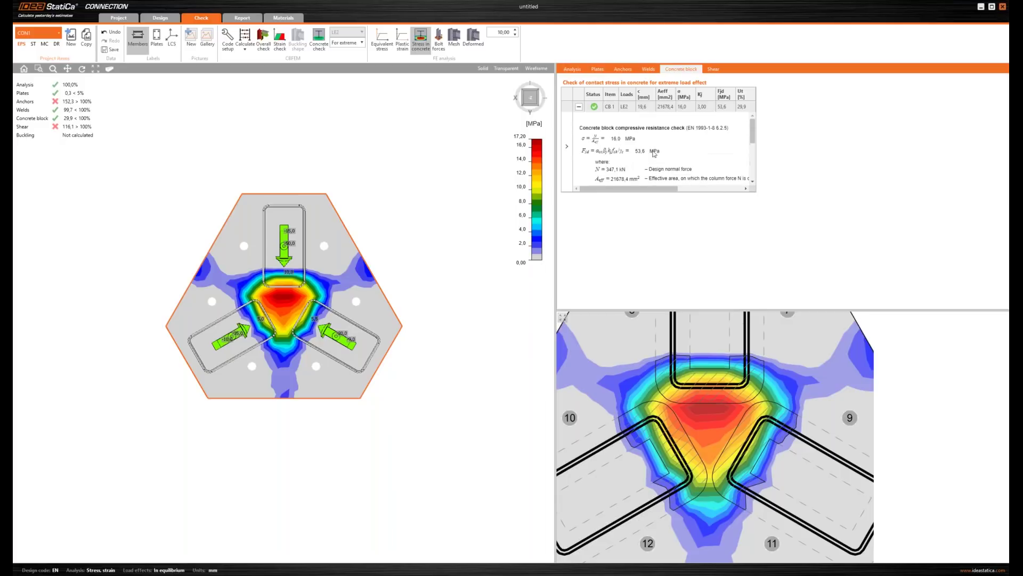
click(579, 107)
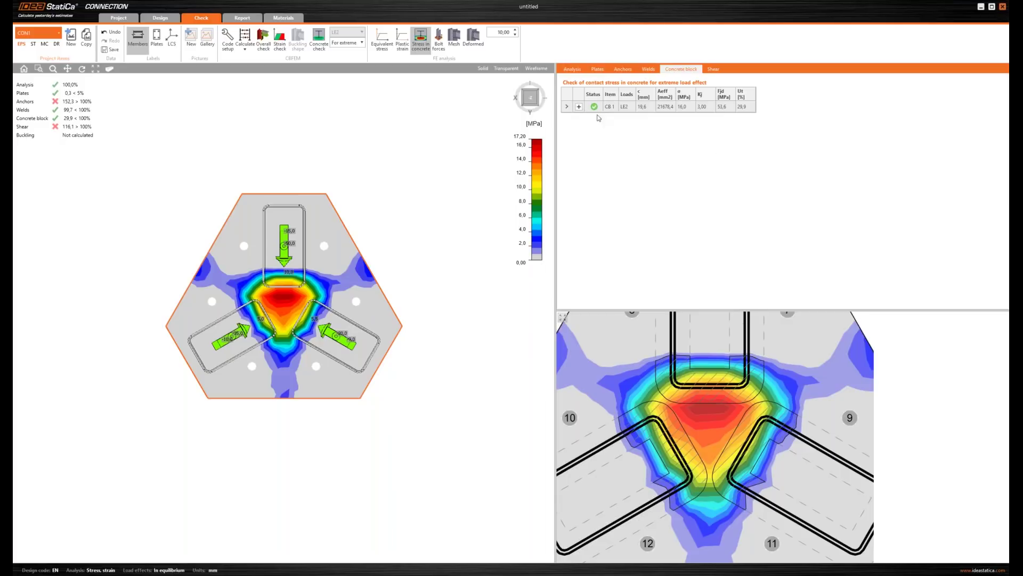
- Examine the detailed base plate shear resistance check for the contact plane
click(713, 69)
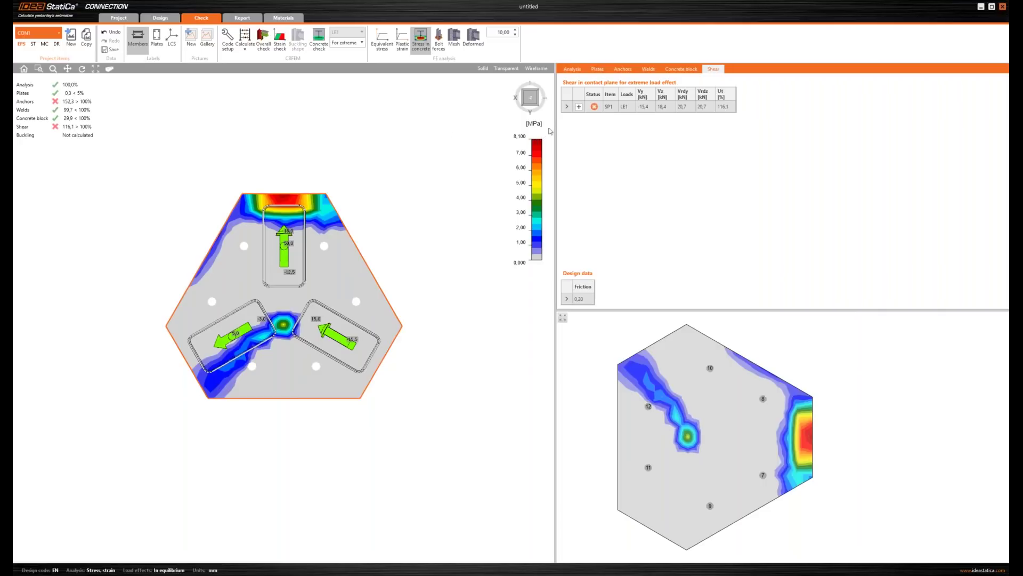
click(579, 108)
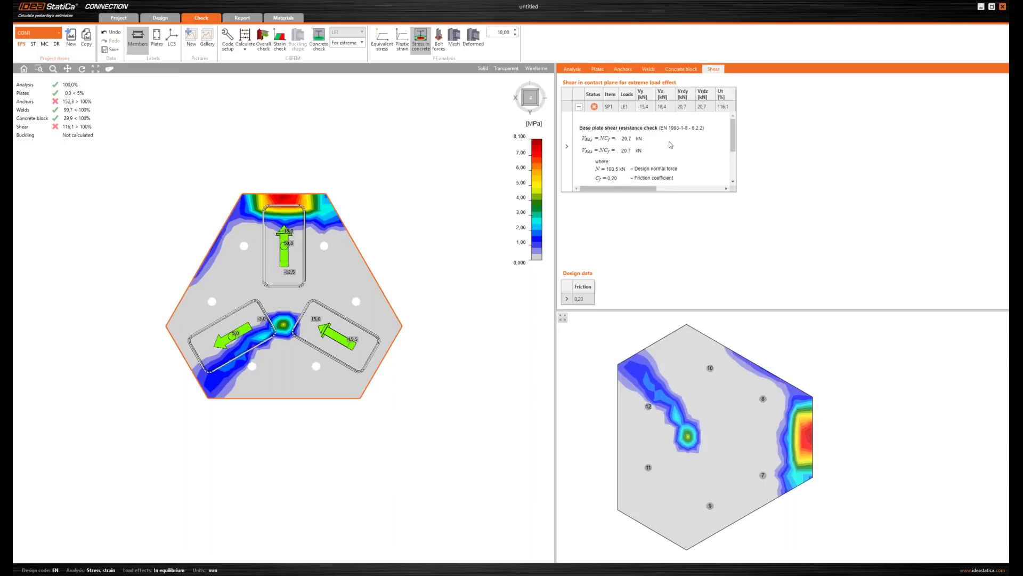
scroll(693, 138, down, 2)
scroll(688, 145, up, 2)
- Switch to the PowerPoint slide show with the friction resistance slide
key(alt+Tab)
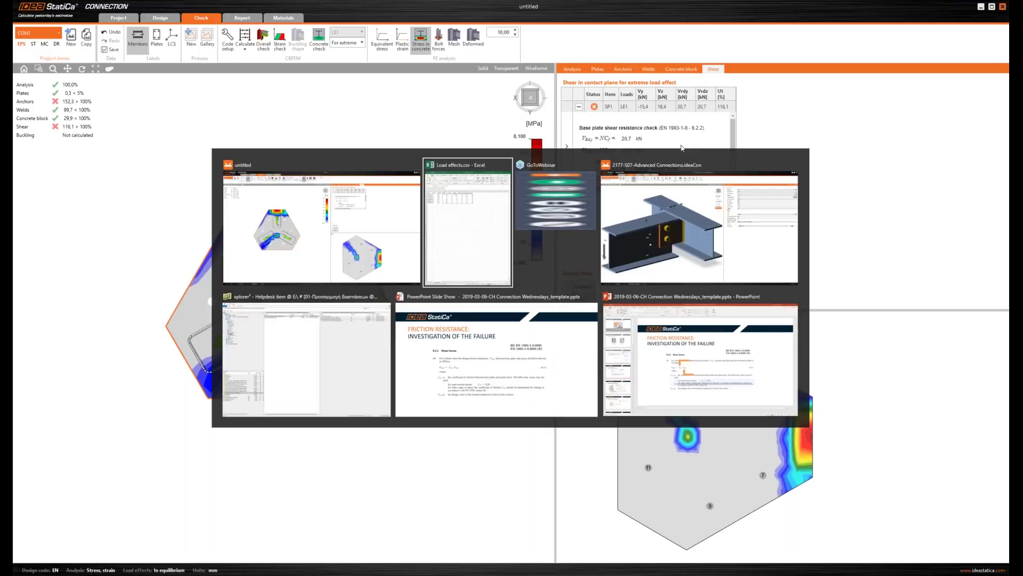
key(alt+Tab)
key(alt+Tab)
key(alt+Tab)
key(alt+Tab)
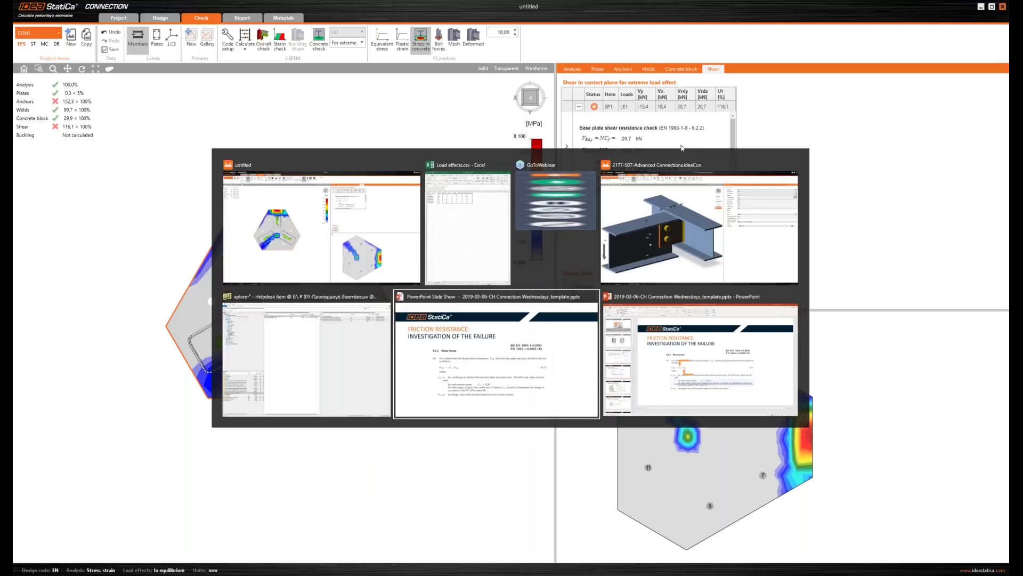
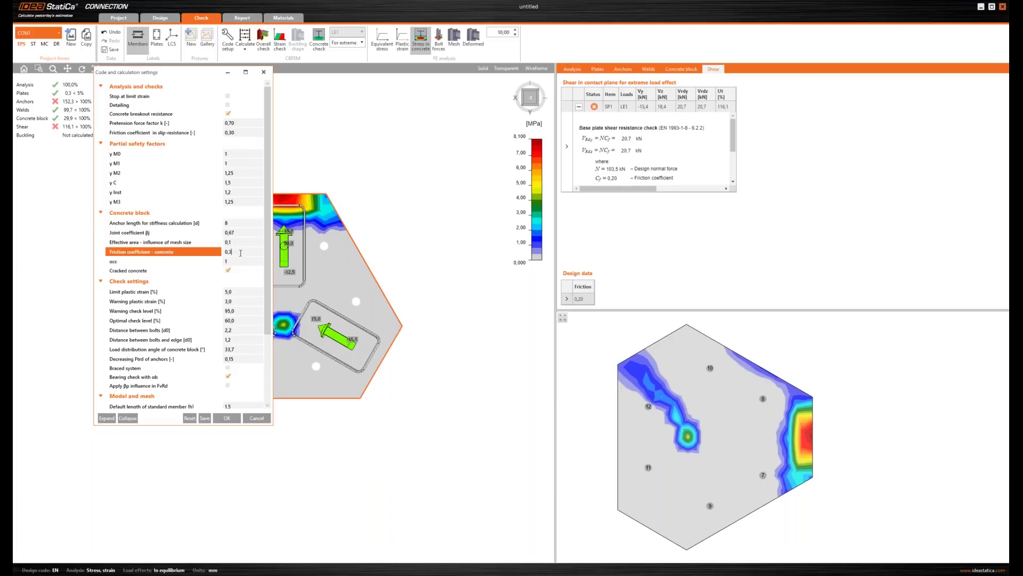
- Set the concrete friction coefficient to 0,3 in the code setup and recalculate the connection
drag(238, 252, 227, 251)
click(227, 418)
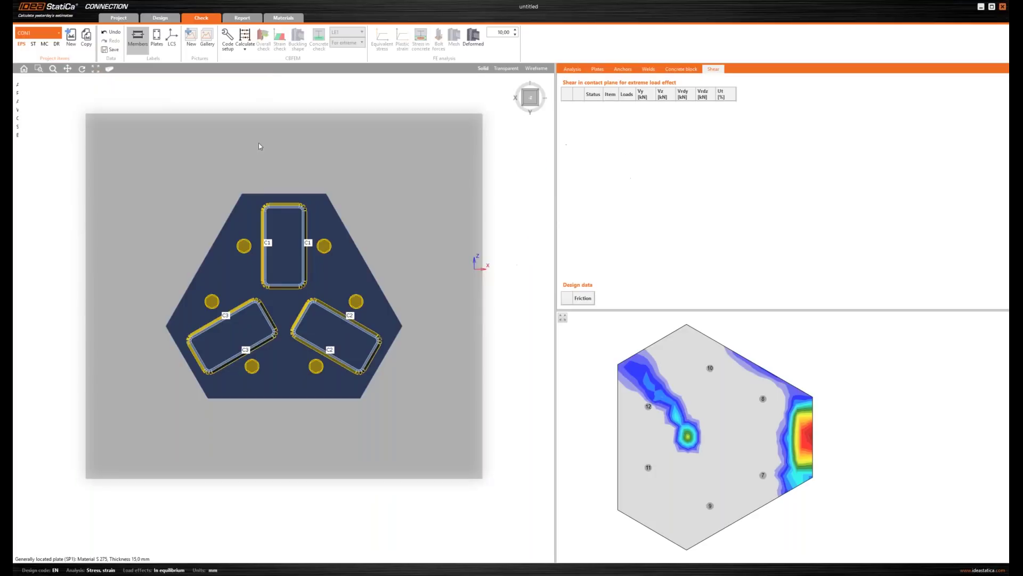
click(245, 37)
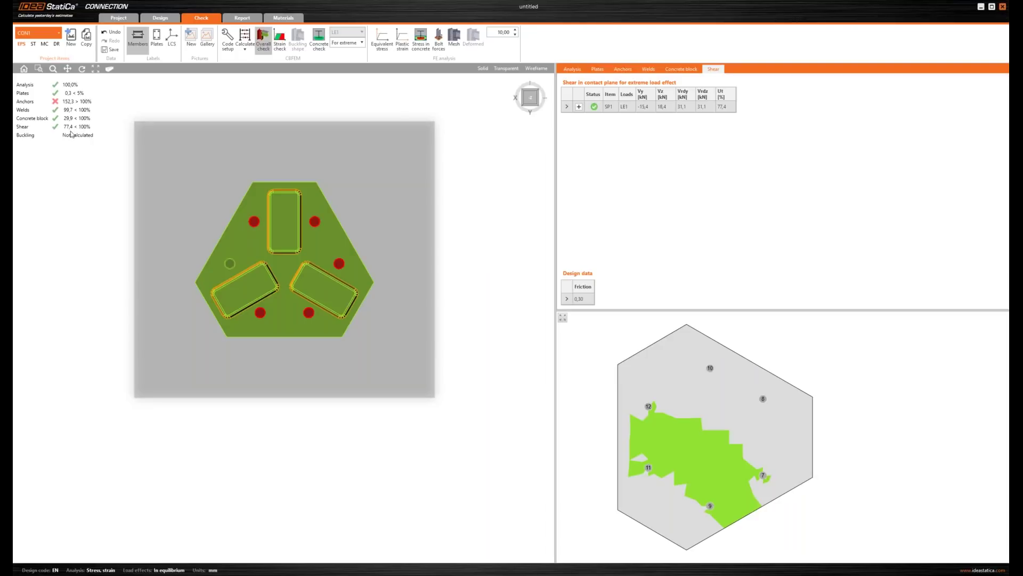
- Review the anchor checks in a 3D view with strain check and bolt forces displayed, sorted by tension utilization
middle_drag(239, 207, 244, 234)
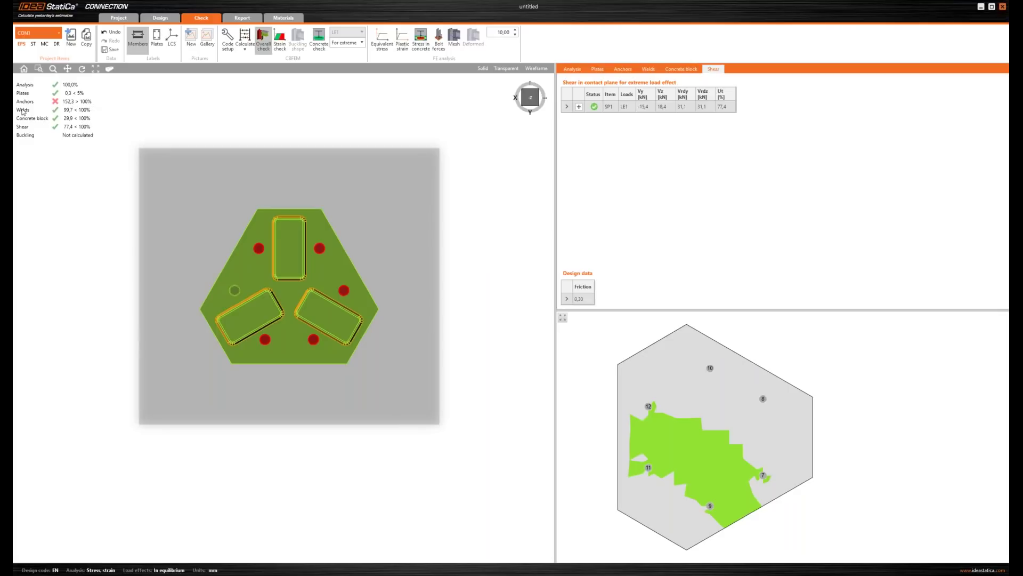
click(622, 70)
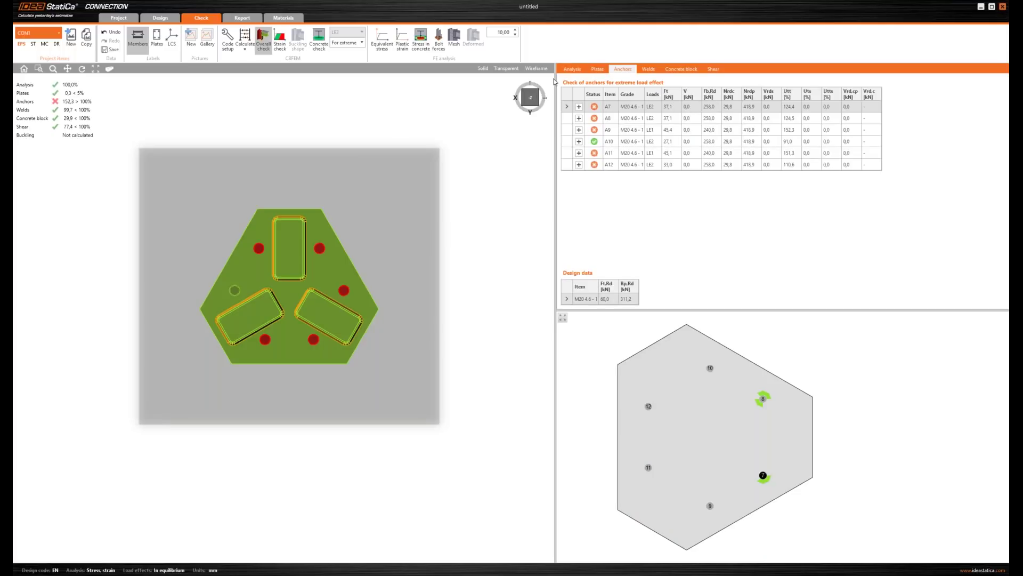
click(526, 97)
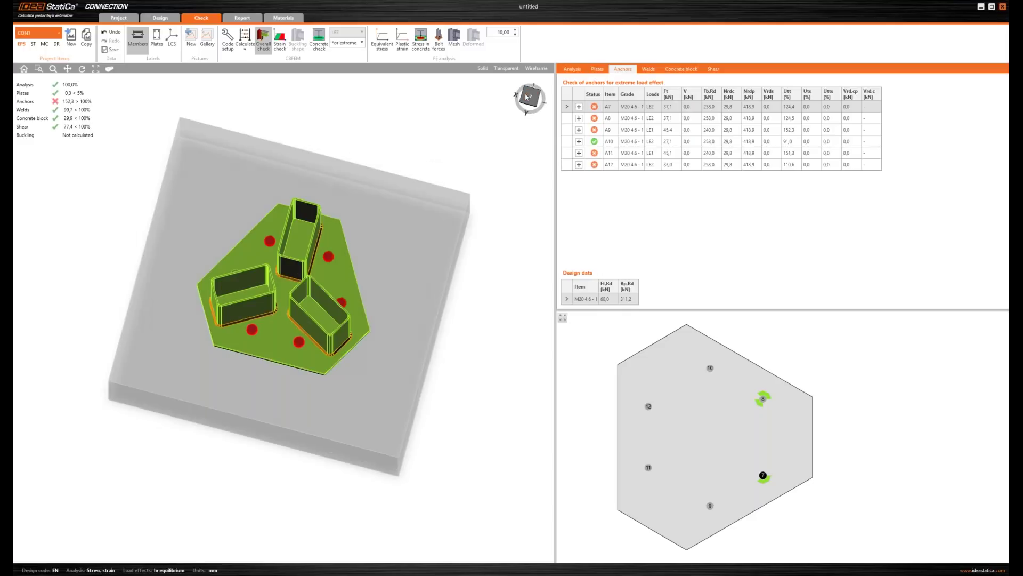
click(280, 40)
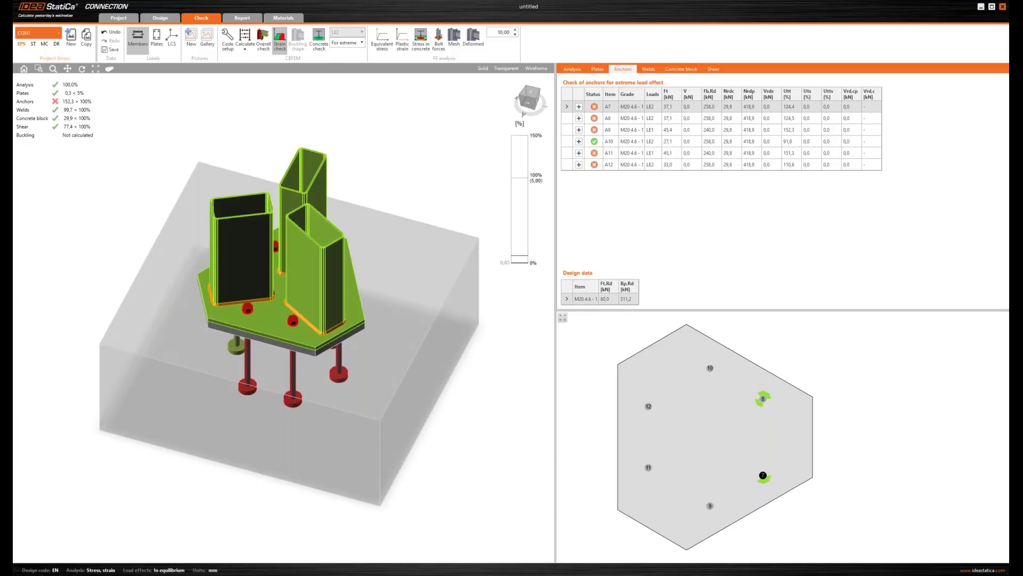
click(438, 38)
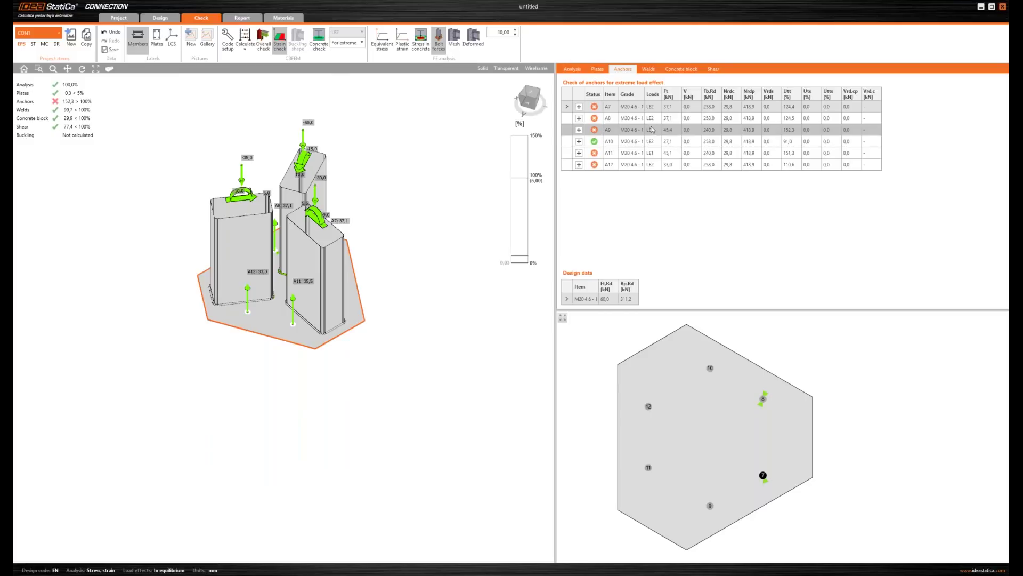
click(792, 96)
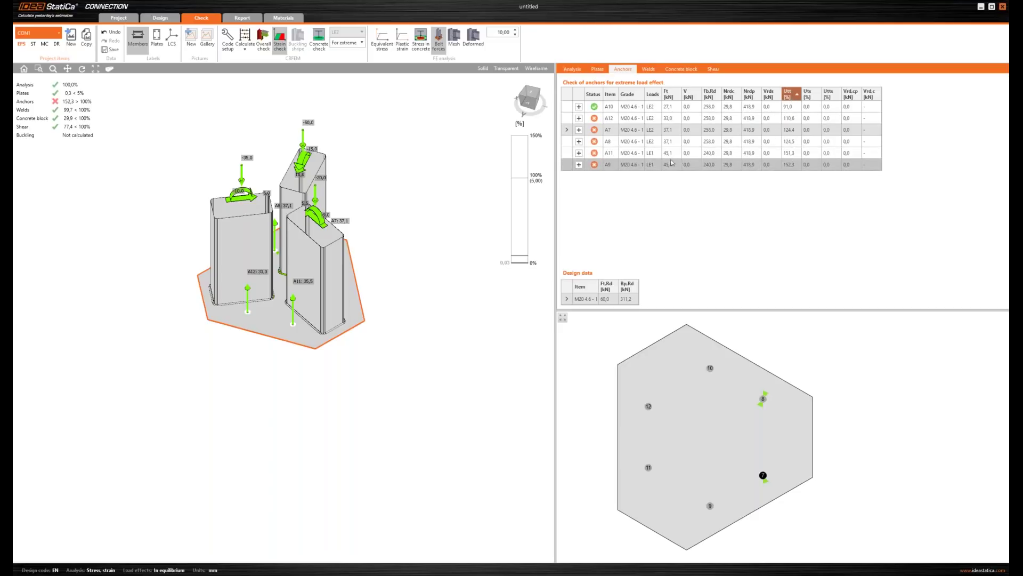
- Select anchor A9 in the check results and inspect its tension force up close in the model
click(640, 166)
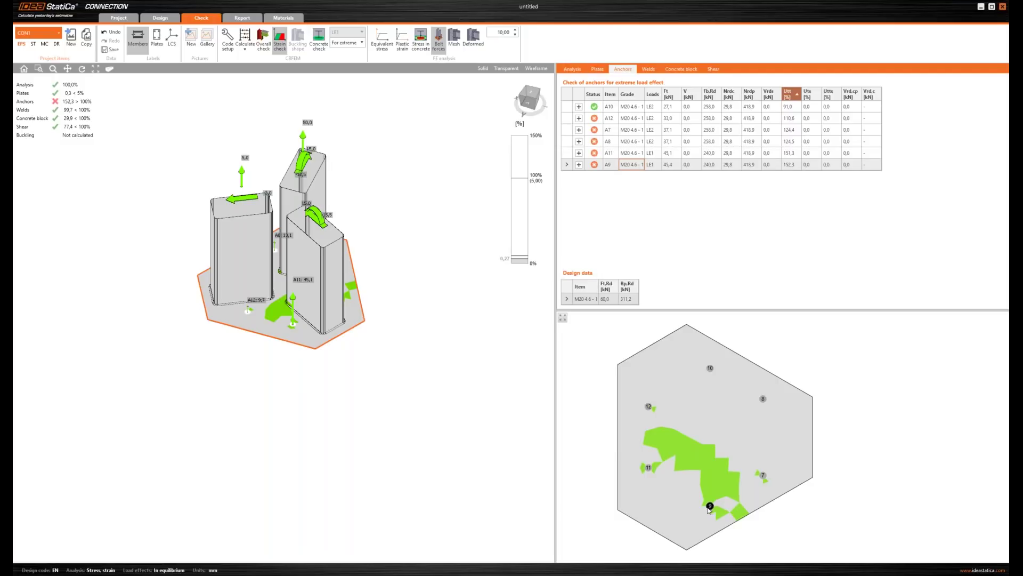
mouse_move(711, 510)
drag(532, 105, 523, 112)
scroll(248, 270, up, 5)
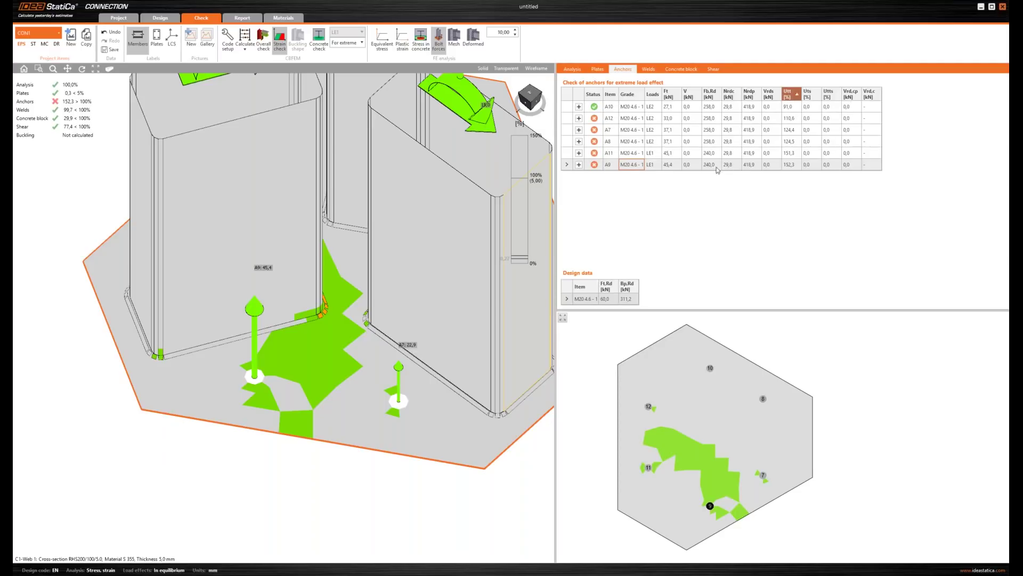
- Examine the tension resistance and concrete breakout formulas in the detailed check of anchor A9
click(579, 165)
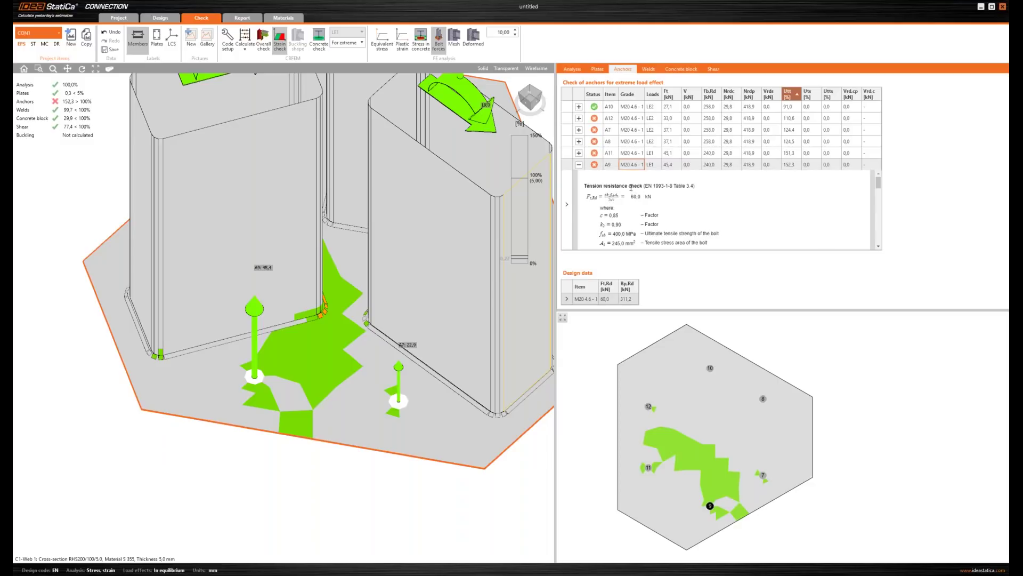
scroll(659, 186, down, 5)
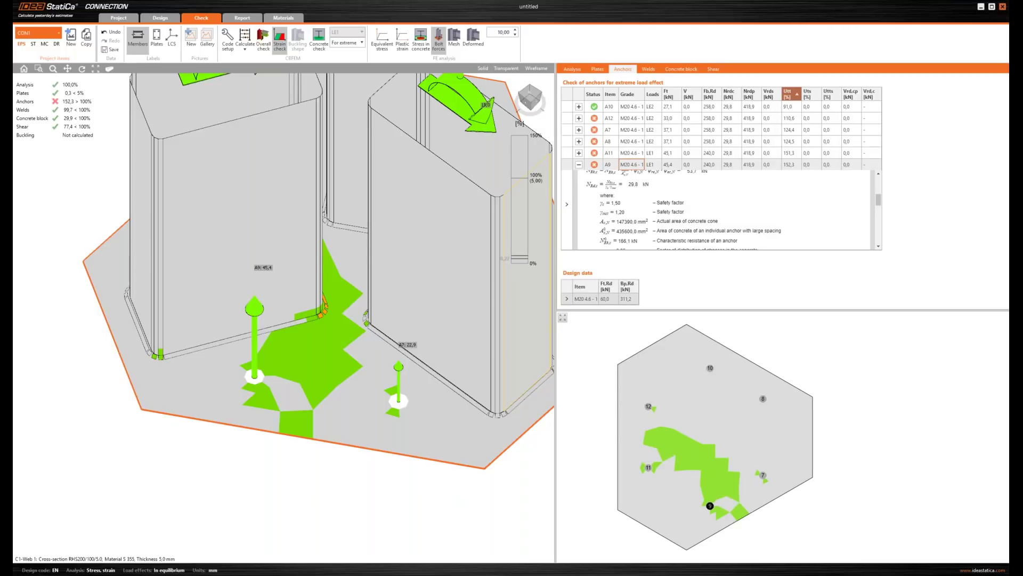
scroll(586, 198, up, 1)
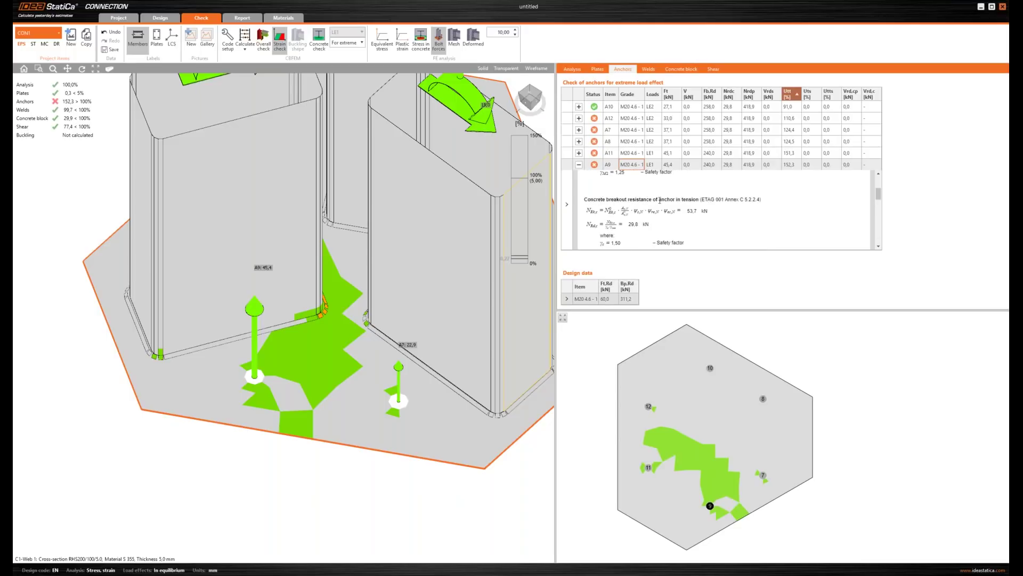
scroll(683, 205, down, 1)
scroll(684, 208, up, 1)
scroll(681, 212, down, 1)
scroll(675, 209, down, 1)
scroll(675, 209, up, 1)
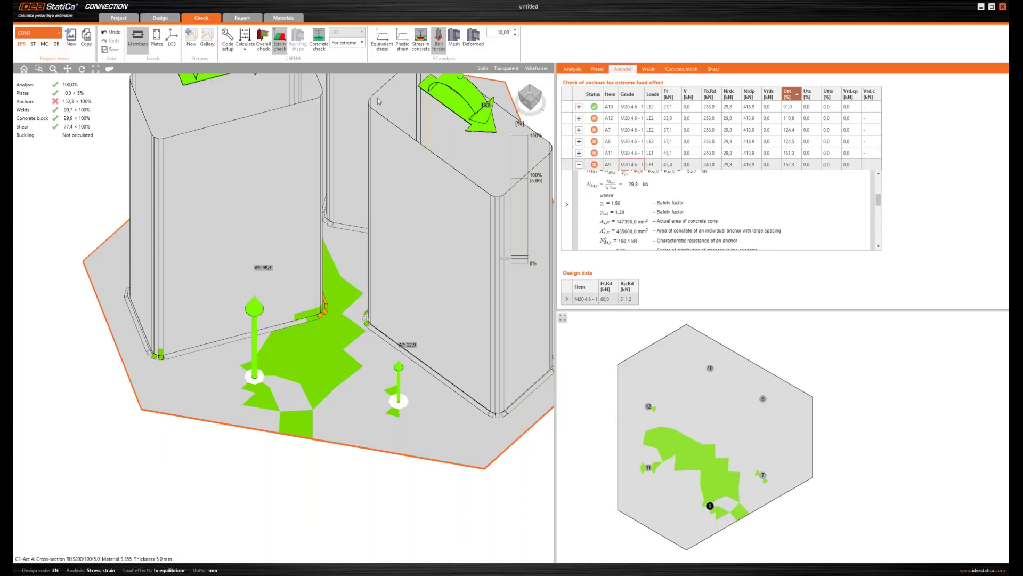
- Show the concrete check for the current load effect LE1 to view the breakout cone, and switch to the PowerPoint slide show
click(319, 38)
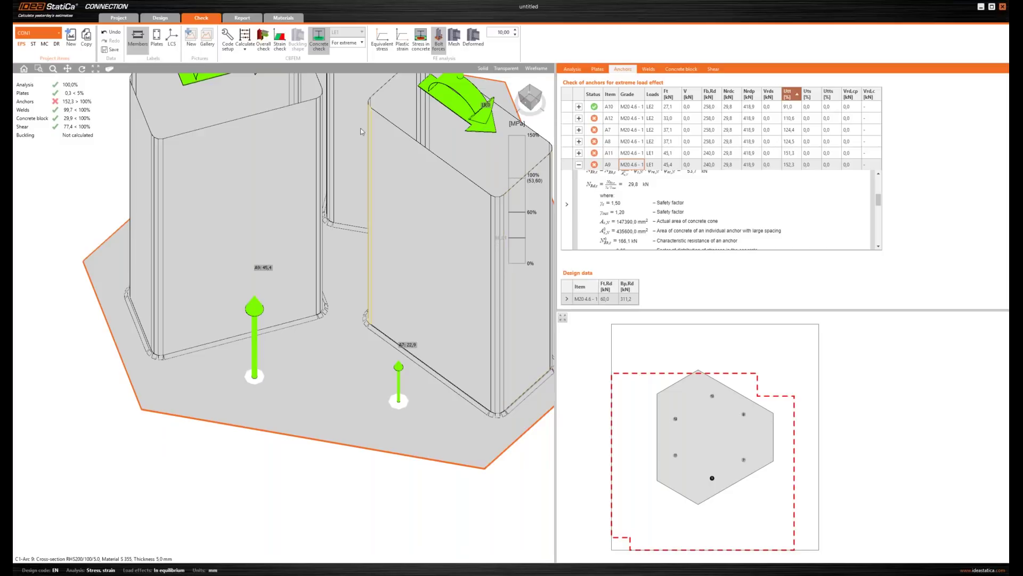
click(346, 43)
click(341, 65)
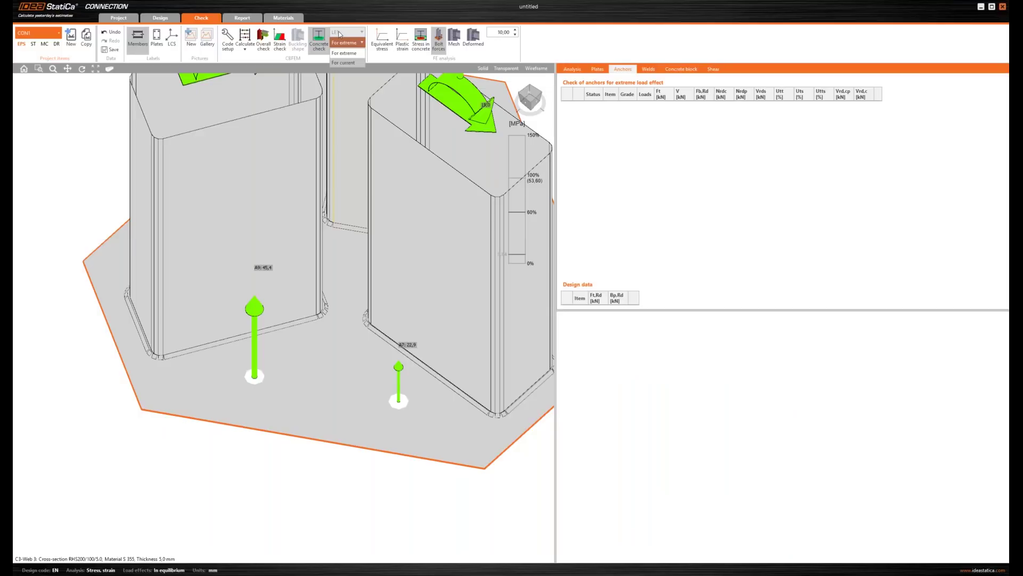
click(343, 63)
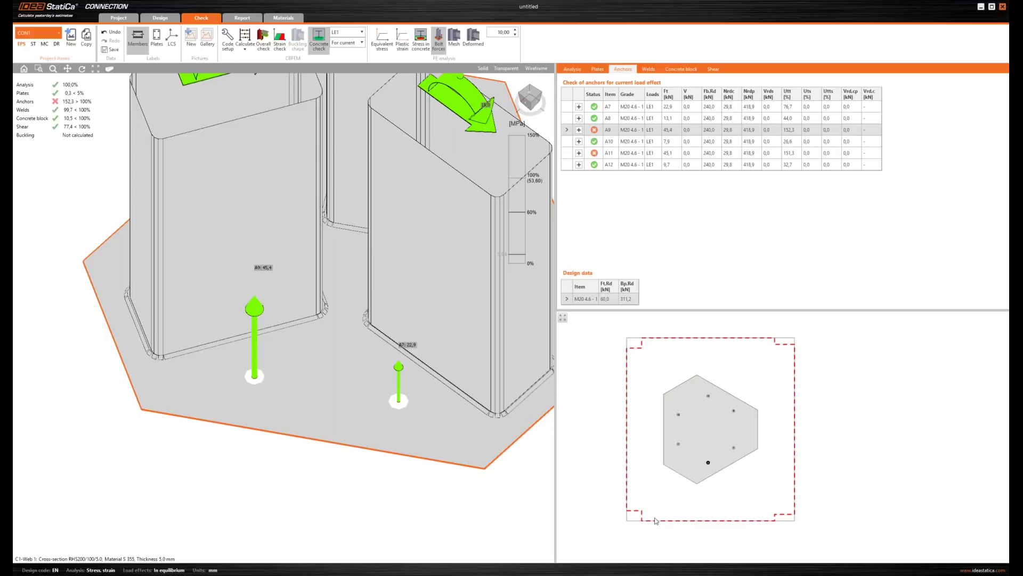
key(alt+Tab)
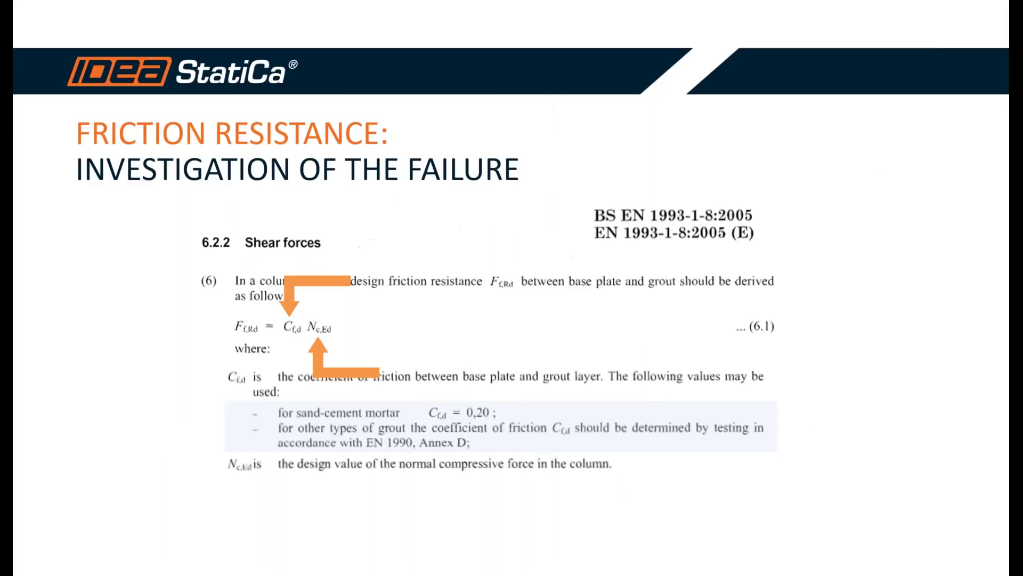
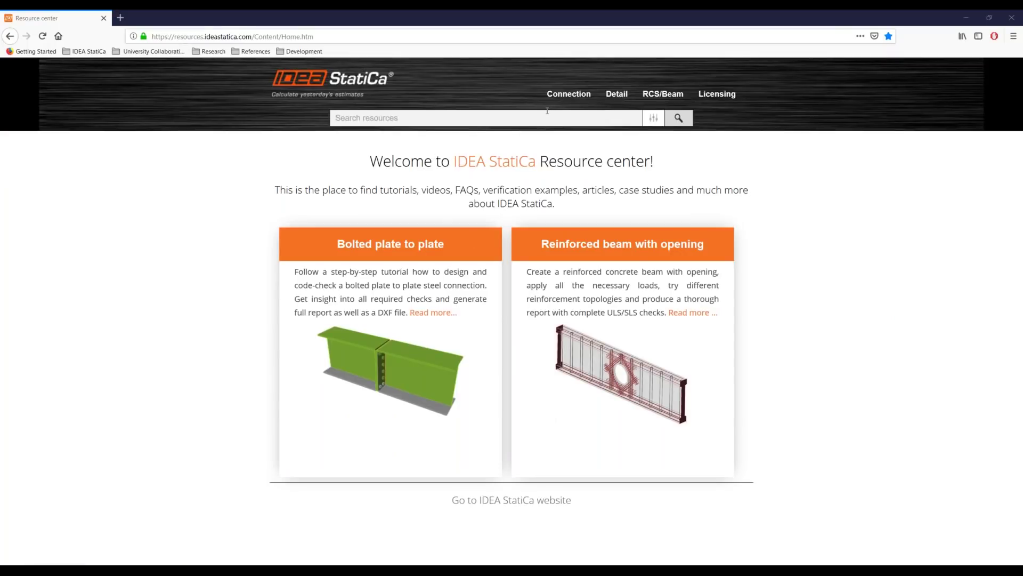
- Open the EN verification example "End plate minor axis connection" for Connection in the IDEA StatiCa Resource center
mouse_move(569, 98)
mouse_move(566, 228)
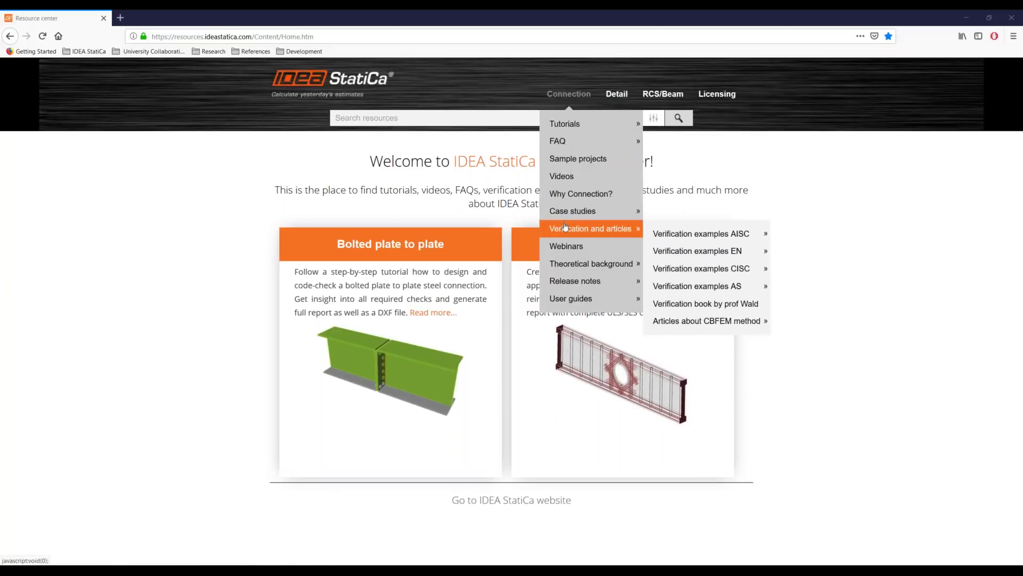
mouse_move(674, 235)
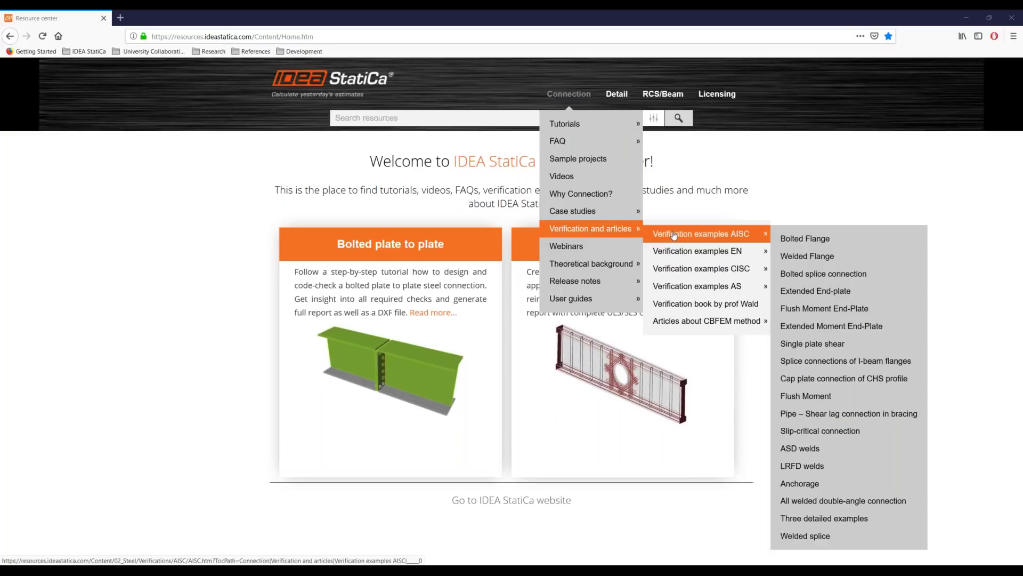
mouse_move(673, 253)
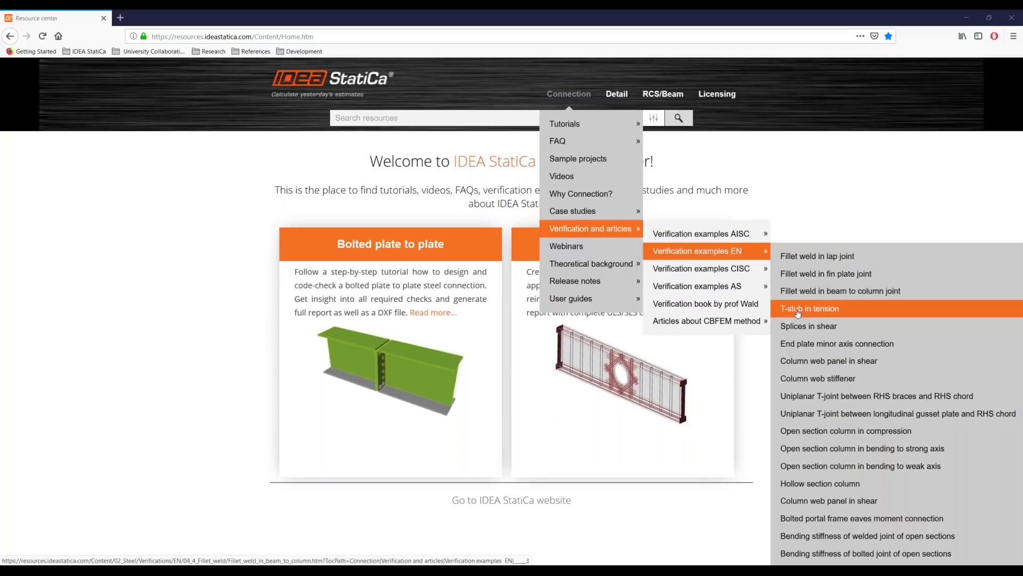
click(802, 345)
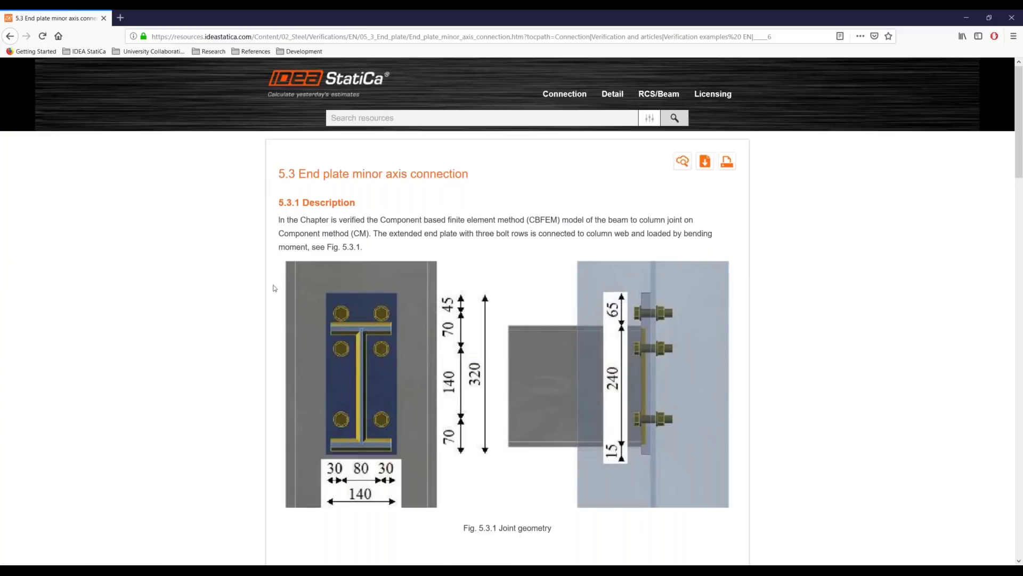
- Examine the joint geometry, the CM and CBFEM resistance comparisons and the benchmark example in the end plate verification article
scroll(261, 273, down, 8)
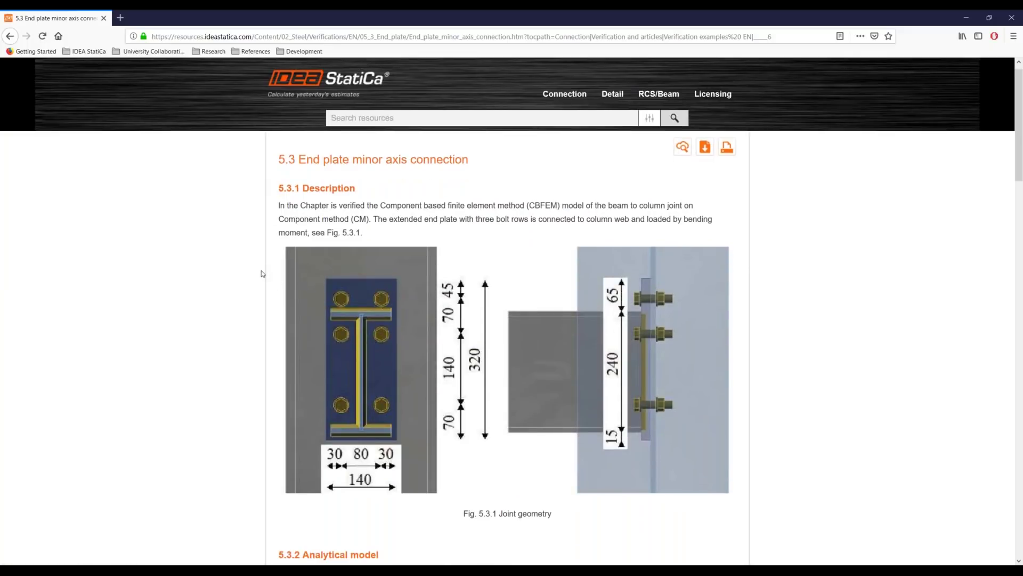
scroll(261, 273, down, 2)
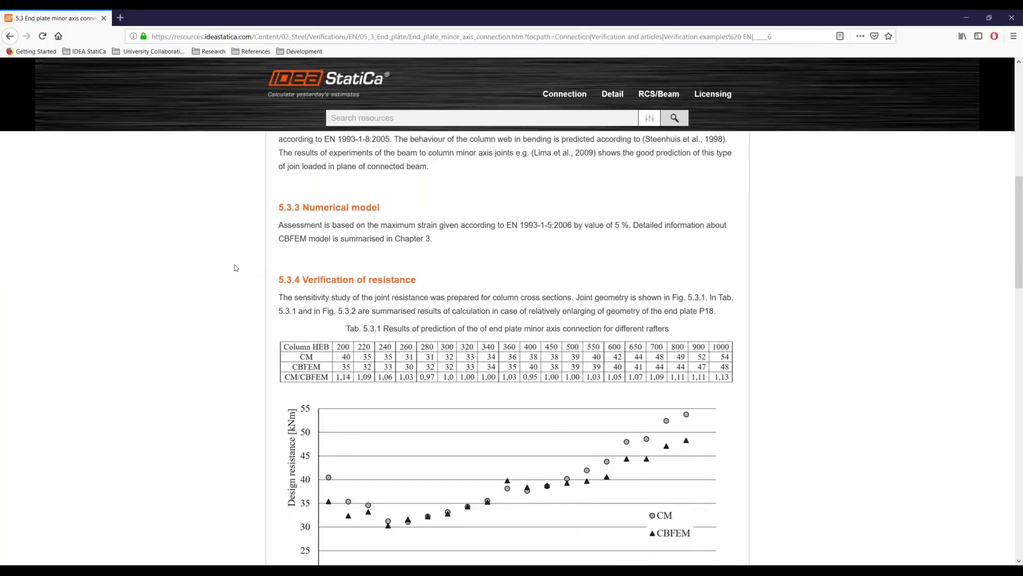
scroll(236, 268, down, 6)
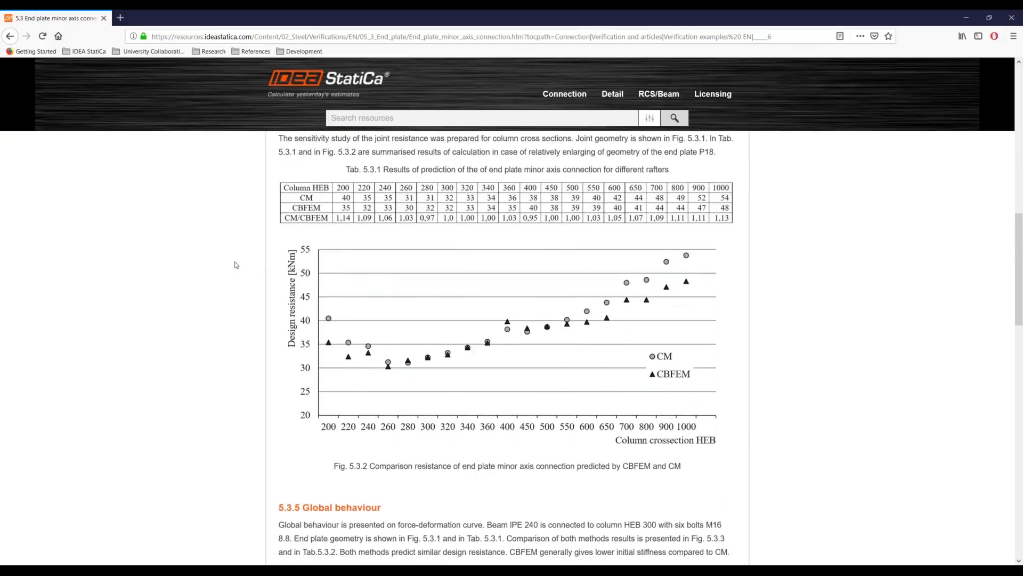
scroll(242, 247, down, 8)
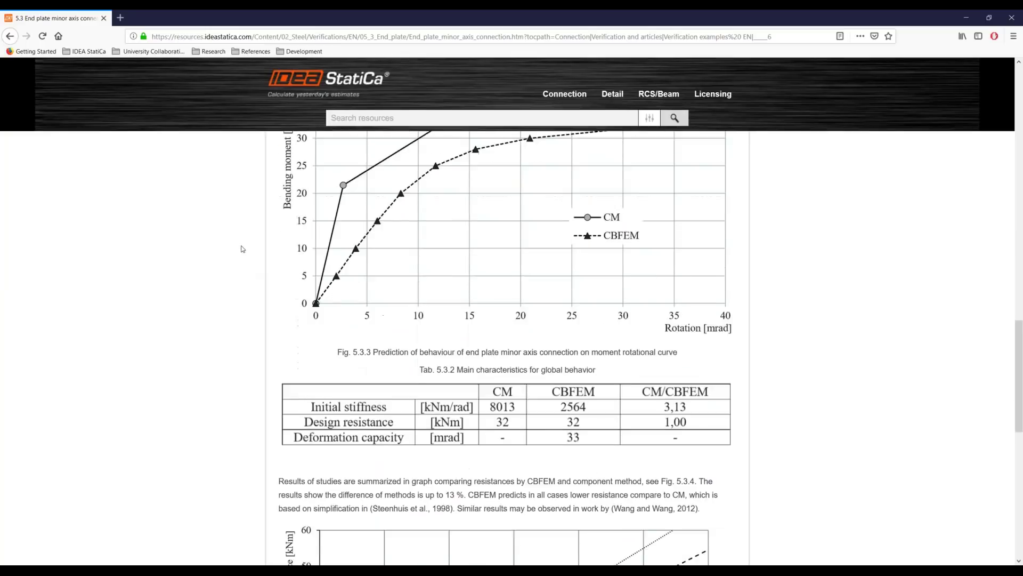
scroll(242, 249, down, 7)
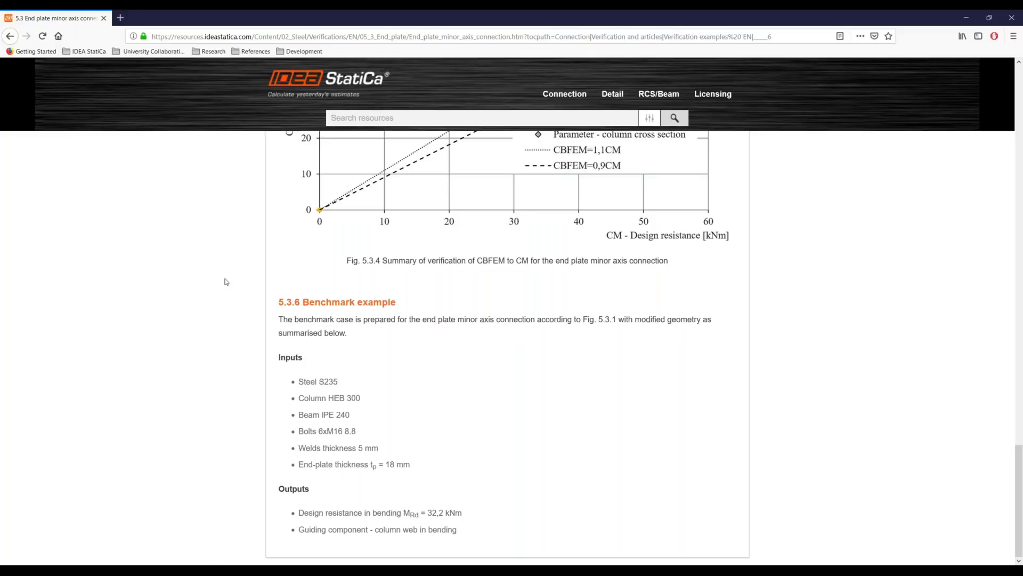
scroll(419, 246, up, 15)
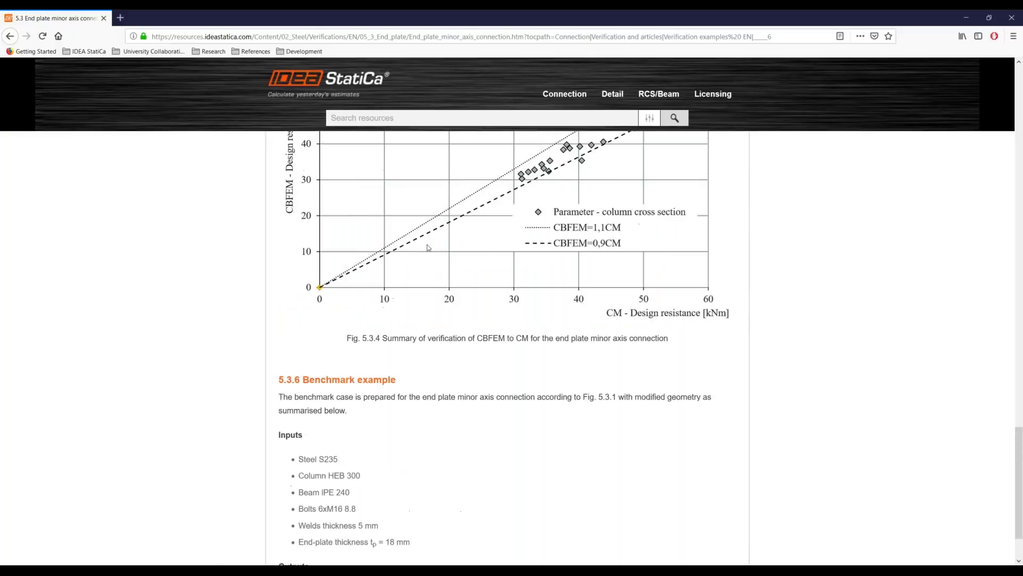
scroll(609, 227, up, 10)
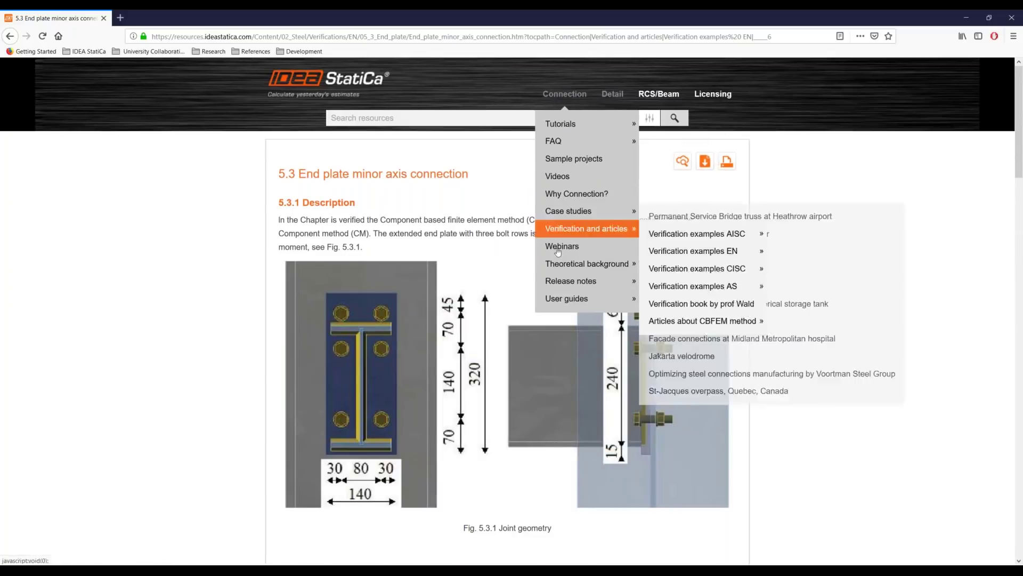
mouse_move(613, 265)
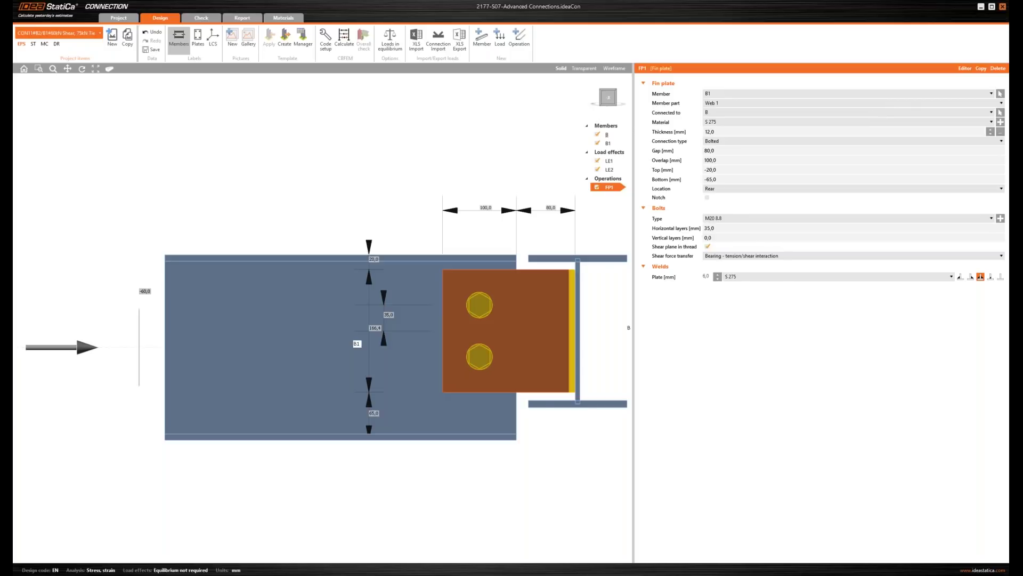
- Inspect the bolted fin plate joint between members B1 and B in 3D and calculate the connection
click(608, 100)
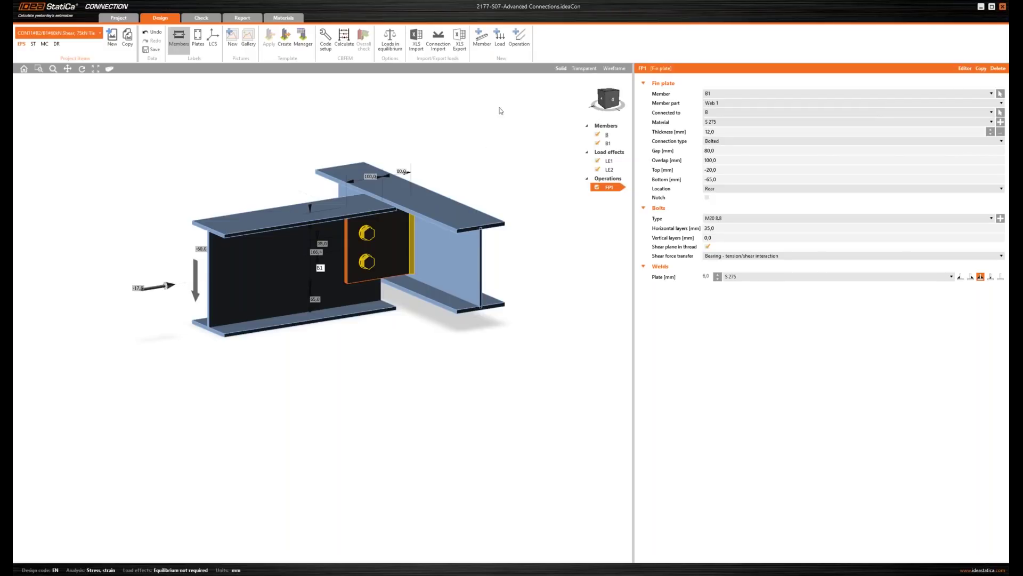
click(613, 97)
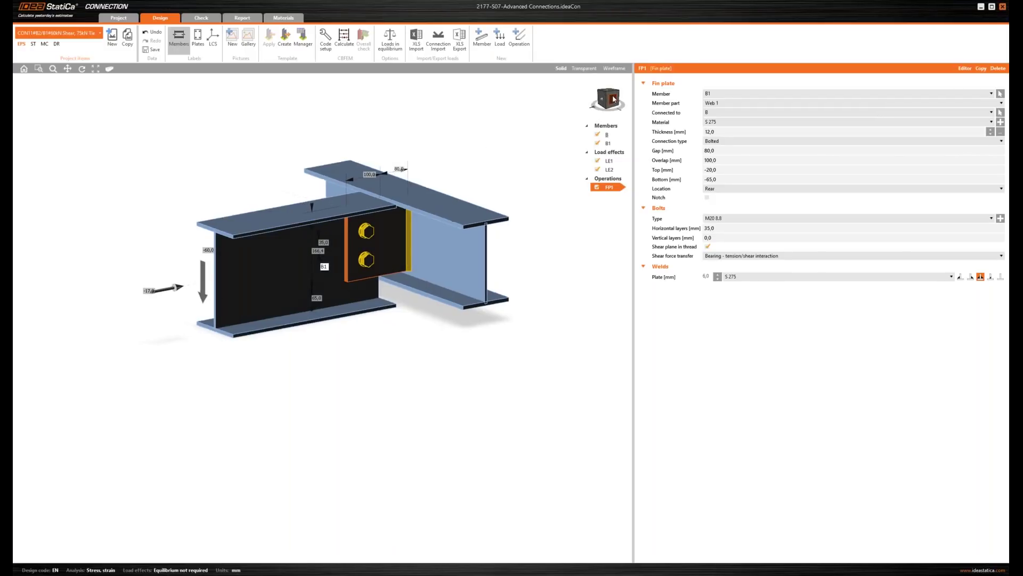
click(613, 98)
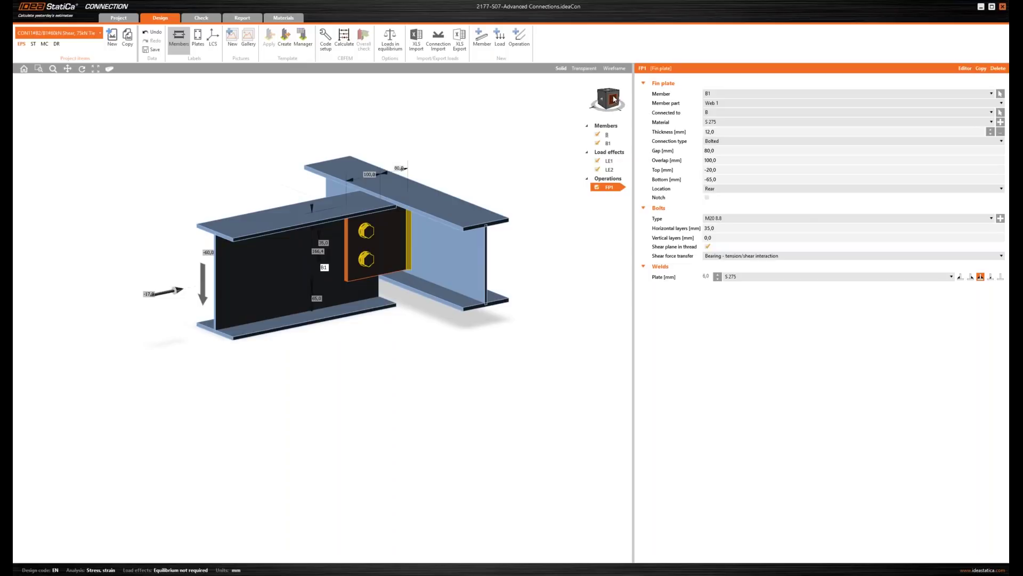
click(613, 99)
click(606, 102)
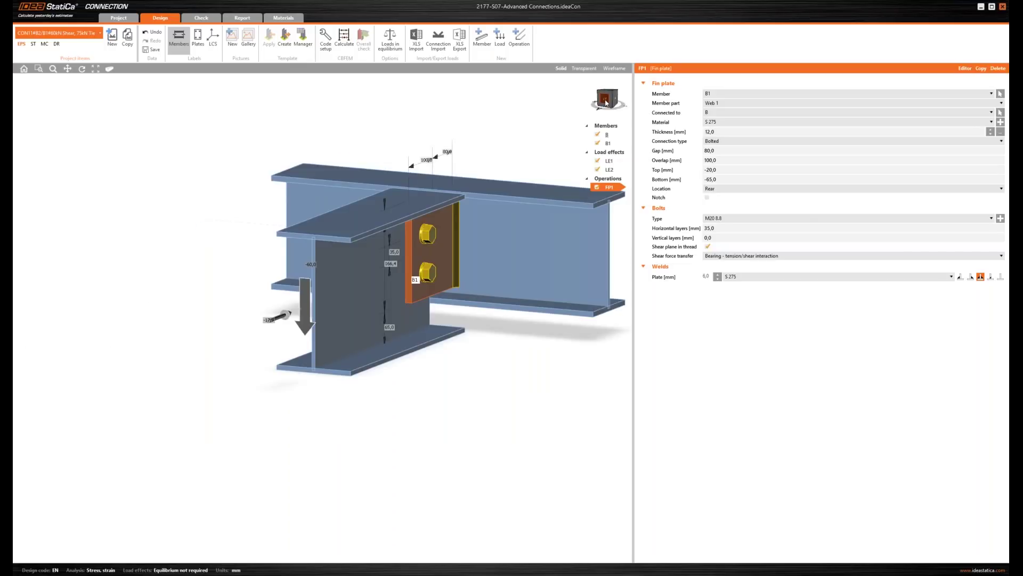
click(344, 42)
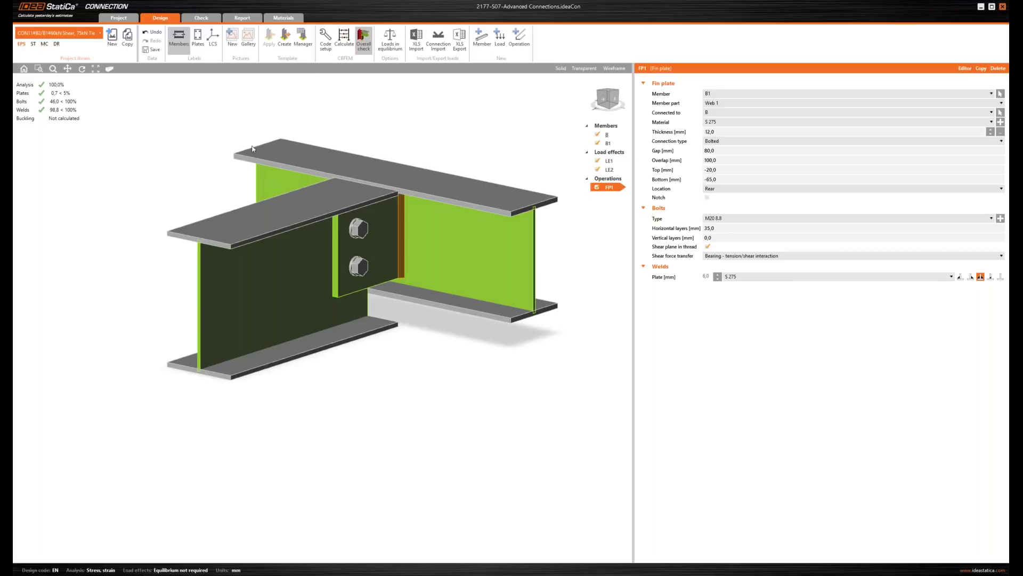
- Switch to the PowerPoint slide show to compare the fin plate geometry with the reference drawing, and return to IDEA StatiCa Connection
key(alt+Tab)
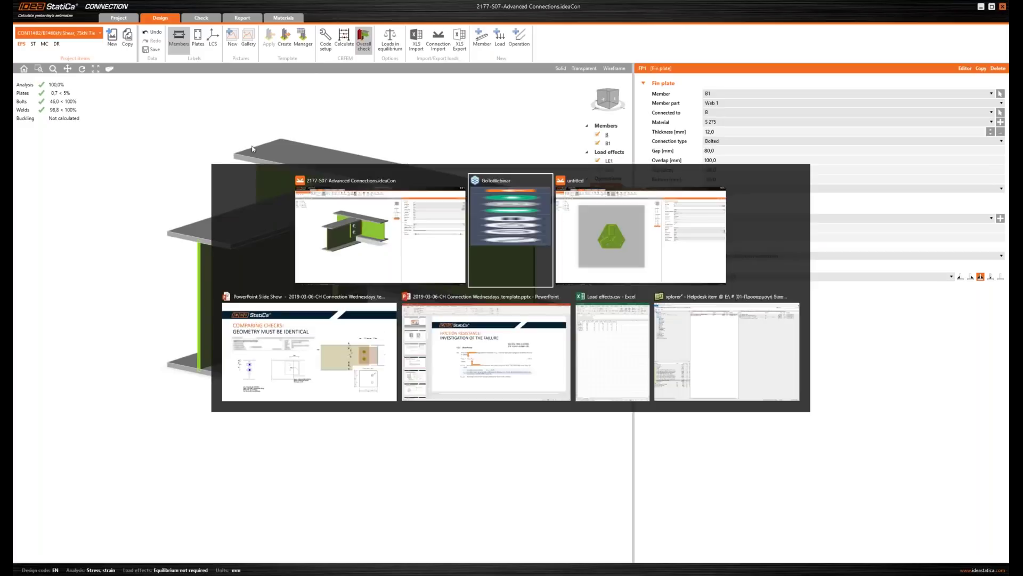
click(322, 363)
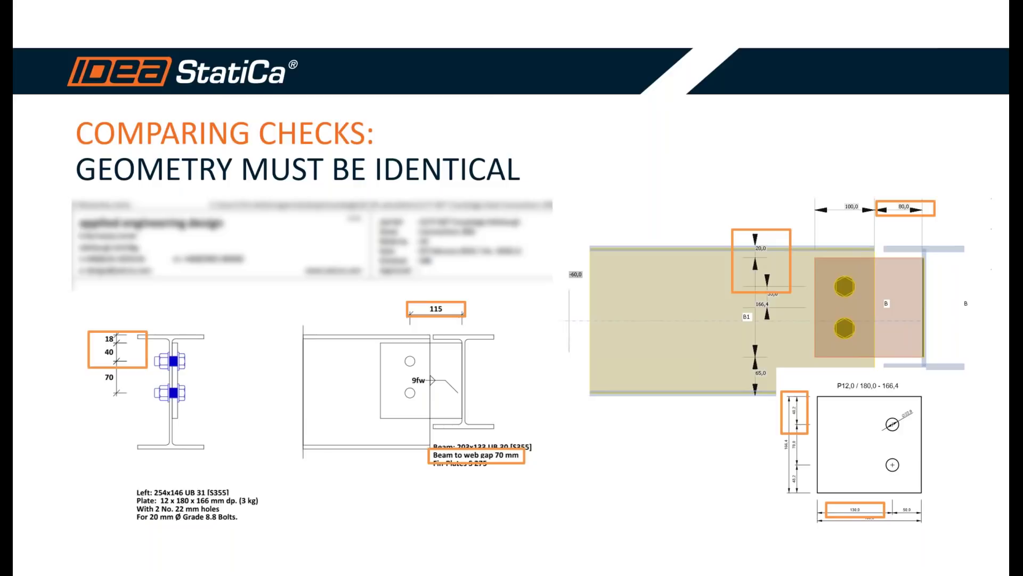
key(alt+Tab)
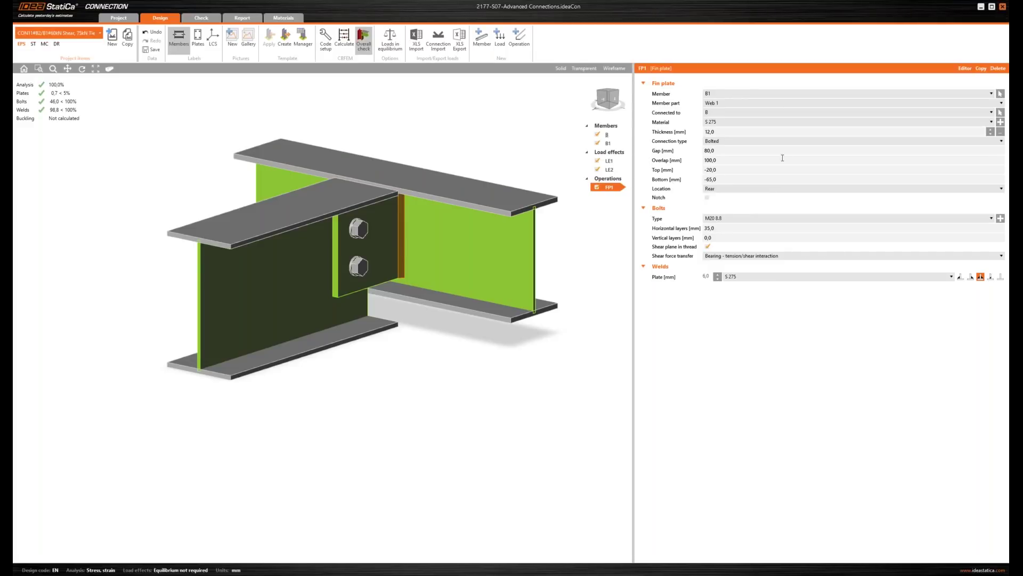
- Set the top offset of fin plate FP1 to -18 mm and its bottom offset to -67.4 mm
click(731, 170)
text(-18)
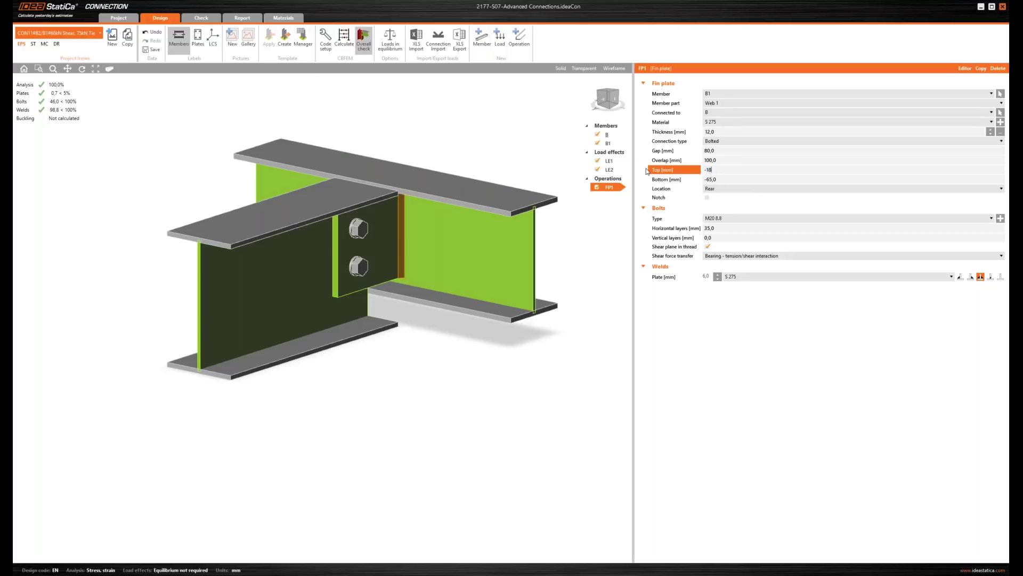
key(Tab)
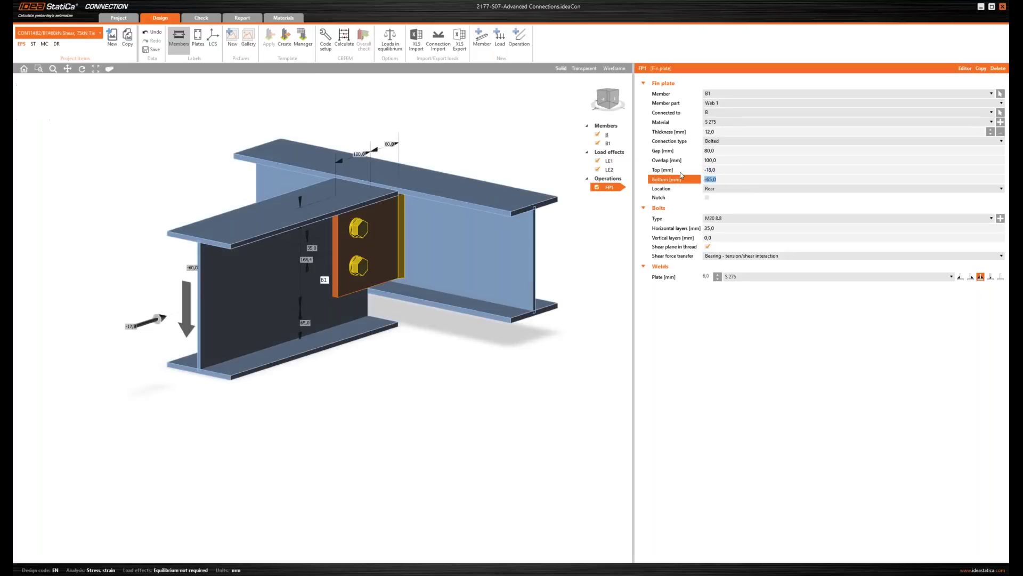
text(-)
key(Tab)
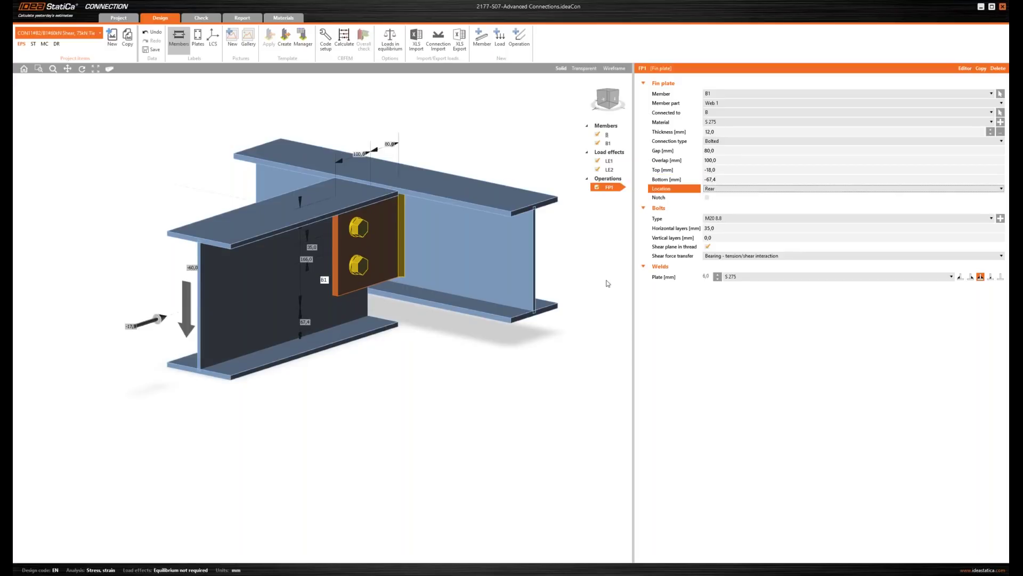
- Open the fin plate in the plate editor and explode bolt group BG1 into individually editable bolt positions
click(603, 101)
drag(603, 100, 600, 100)
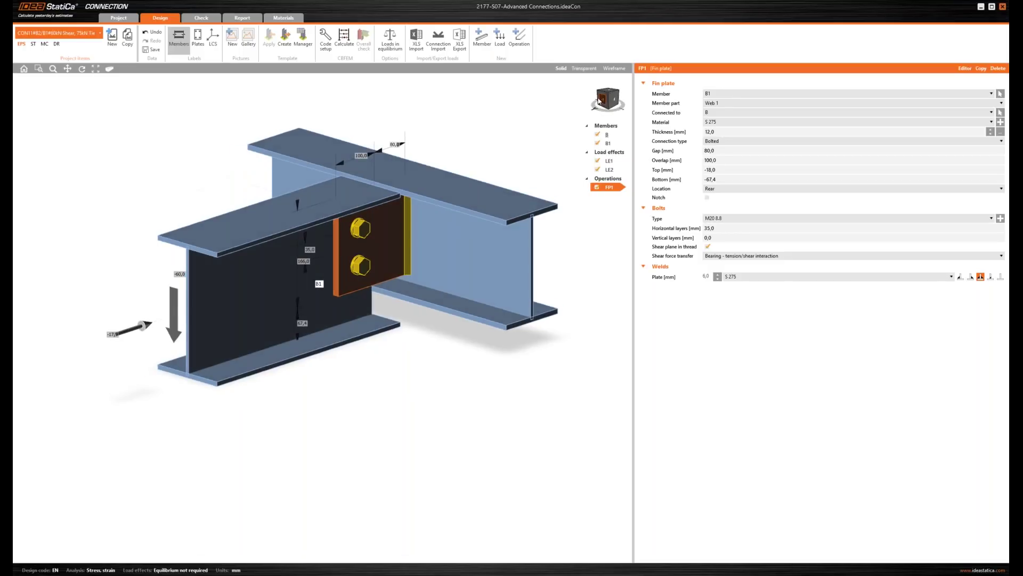
scroll(565, 112, up, 2)
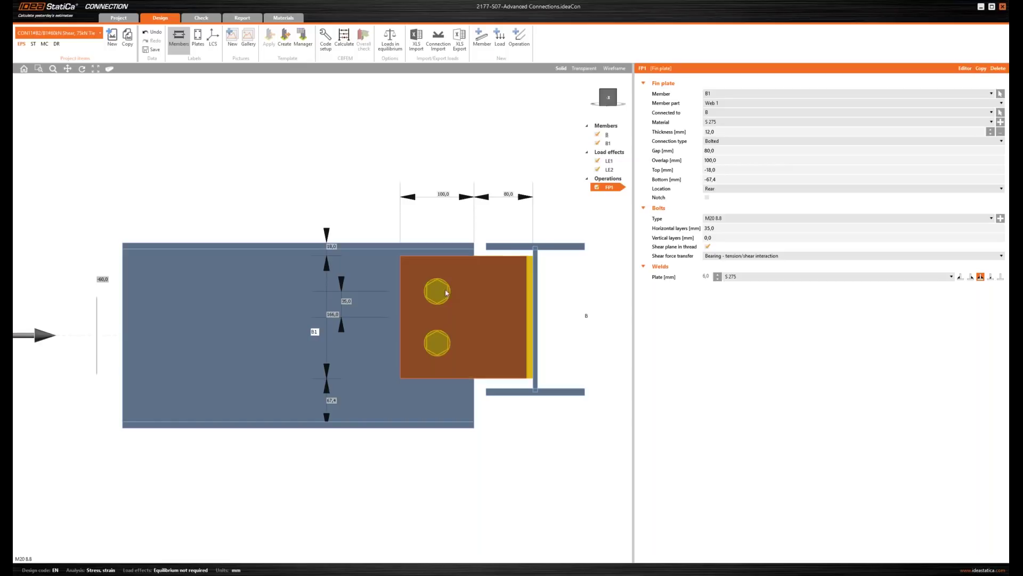
right_click(449, 318)
click(469, 330)
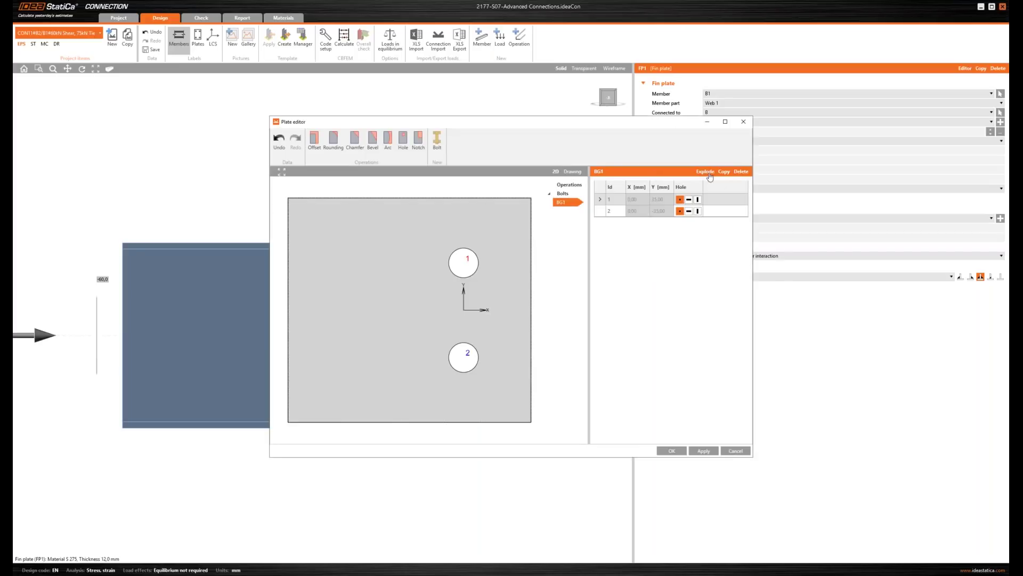
click(706, 172)
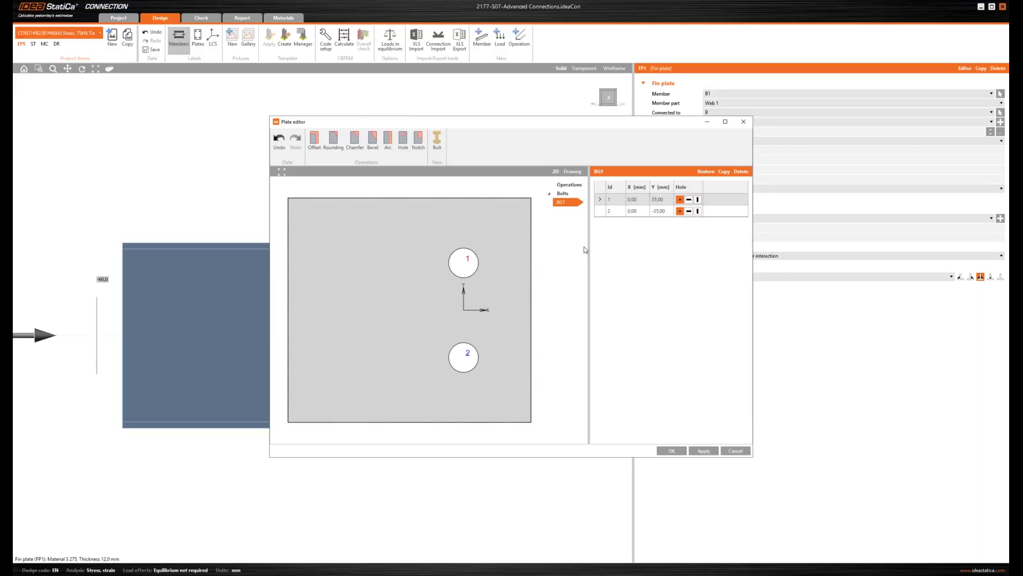
- Set the X coordinate of both bolts in the fin plate to -15 mm
click(639, 200)
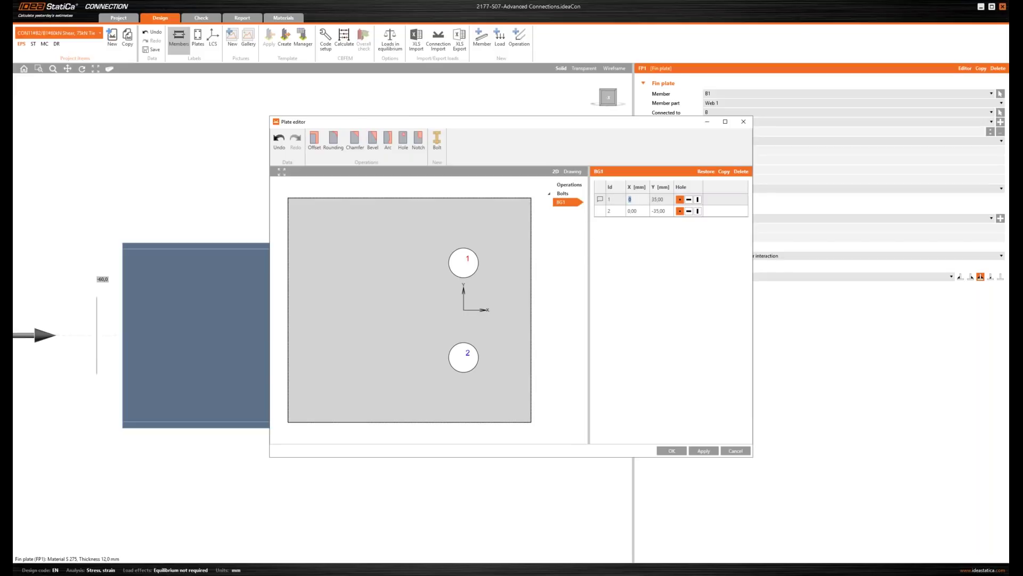
text(-15)
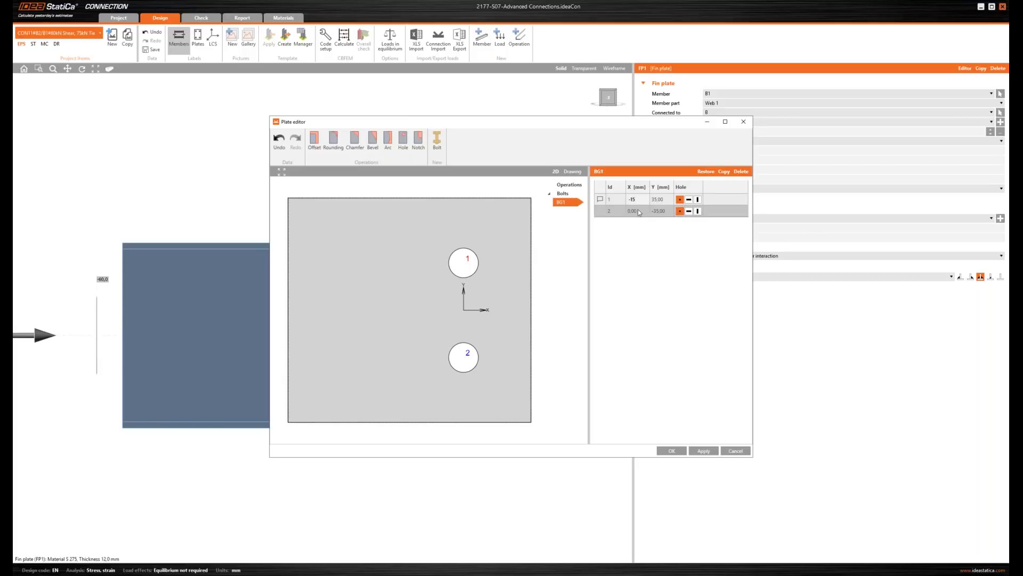
key(Return)
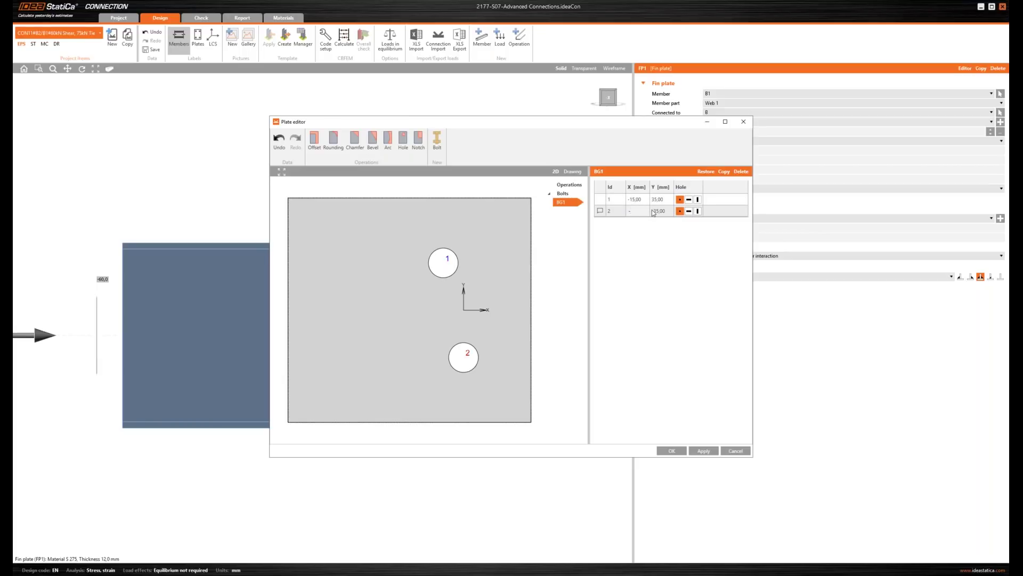
click(646, 201)
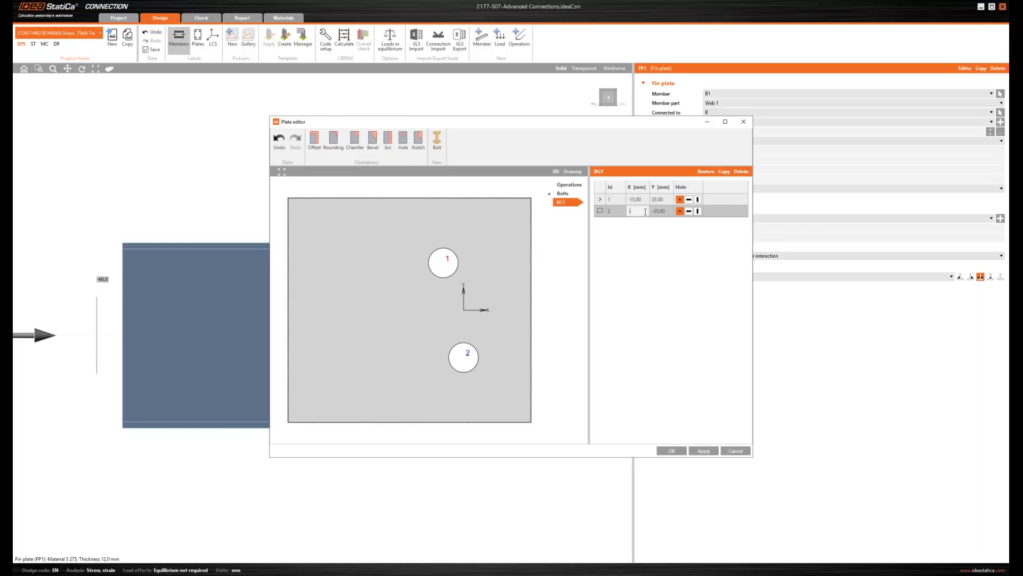
text(15)
key(Tab)
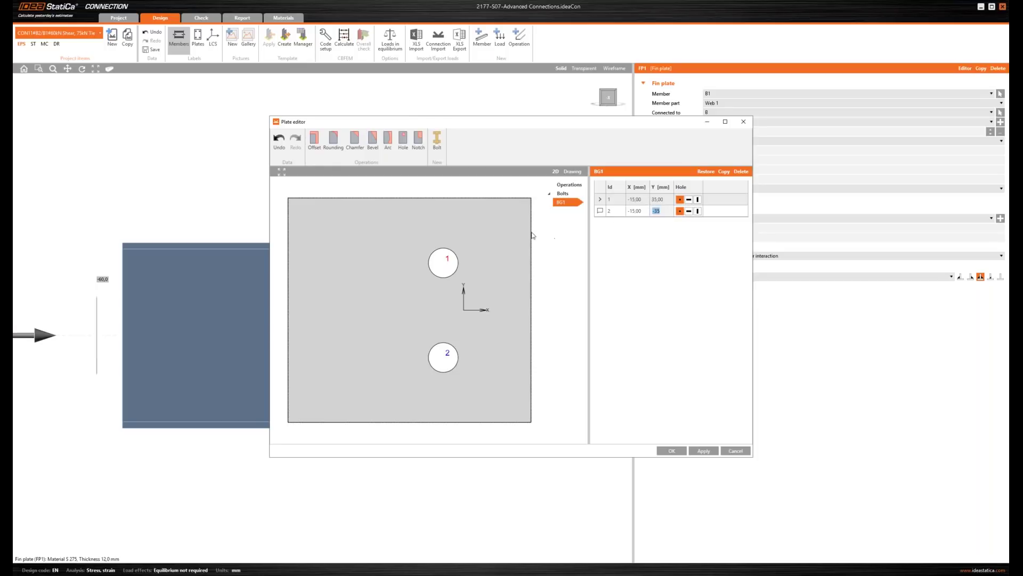
- Set the Y coordinates of bolts 1 and 2 to 43 mm and -27 mm, and accept the fin plate edits
click(670, 199)
text(43)
key(Down)
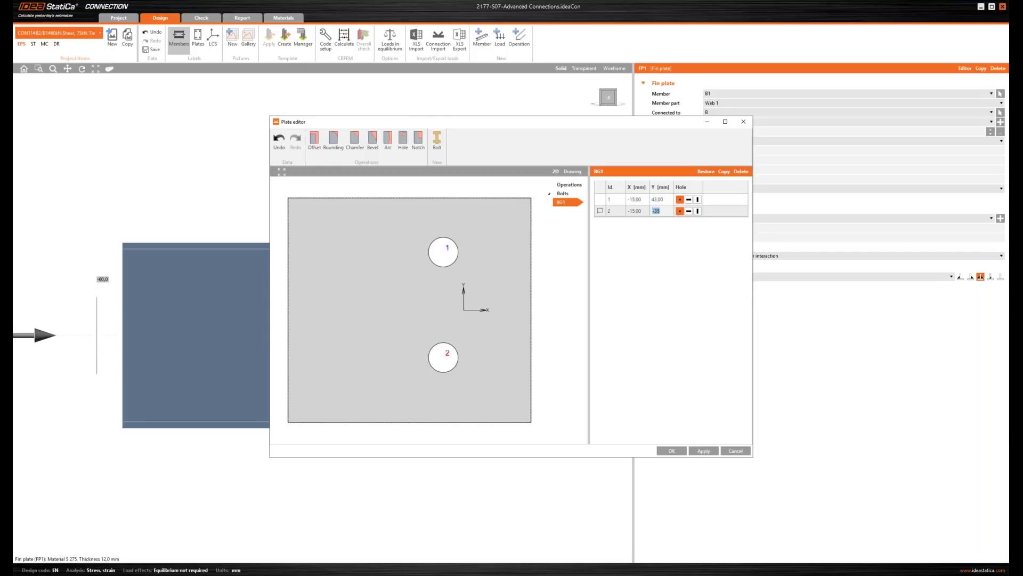
text(-27)
key(Return)
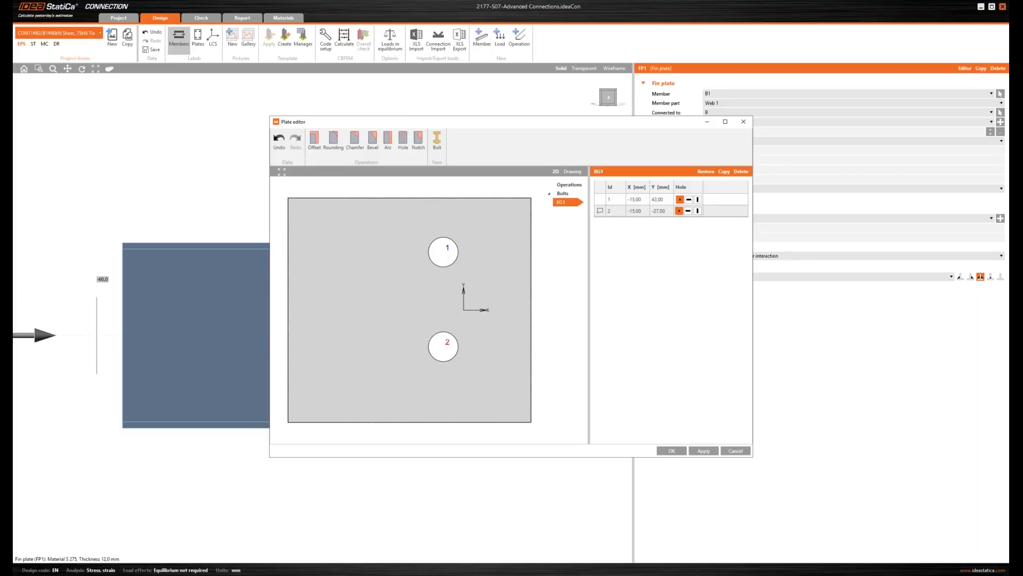
click(671, 450)
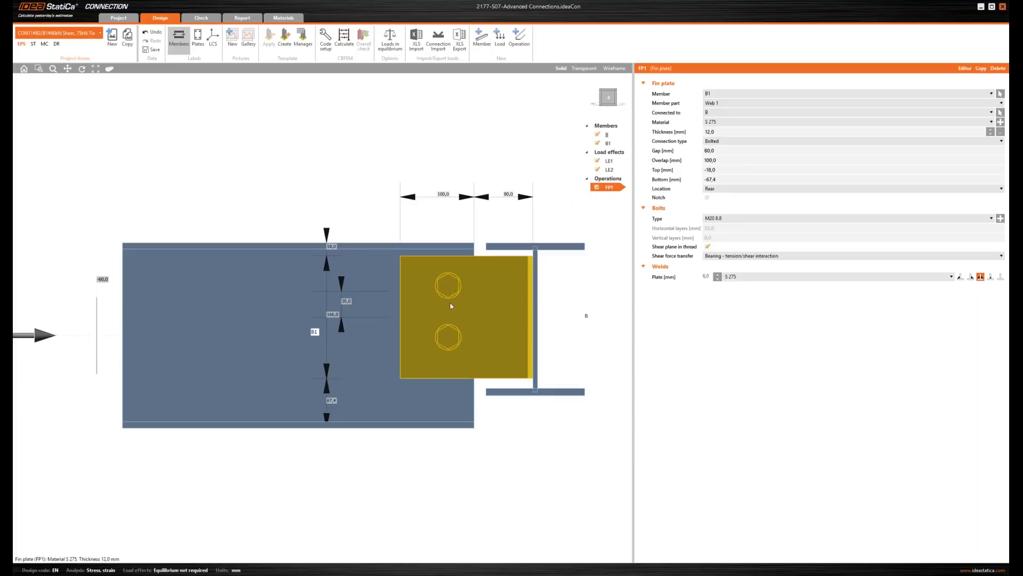
- Set the model type of member B1 to N-Vy-Vz-Mx-My-Mz
click(612, 101)
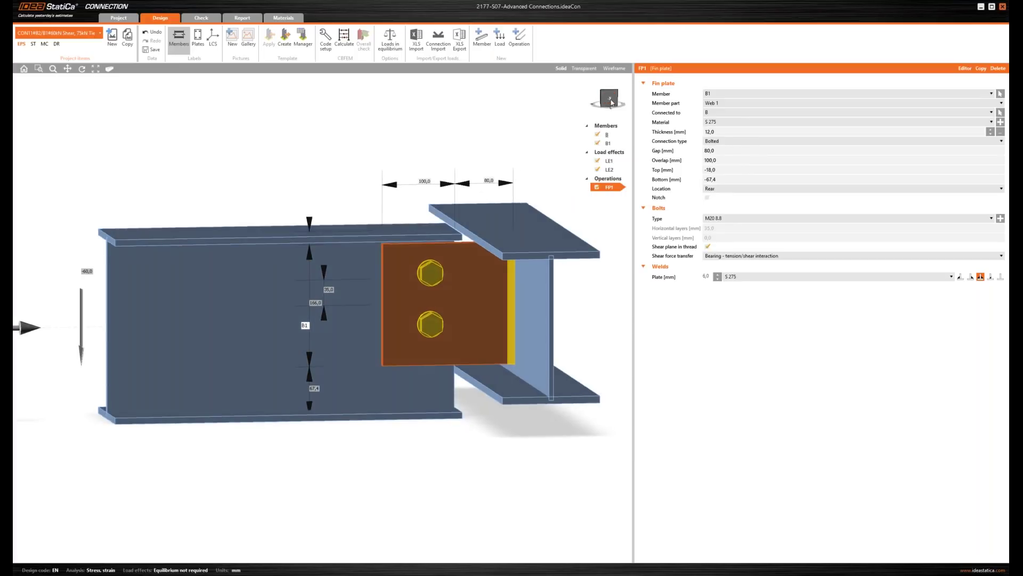
click(612, 101)
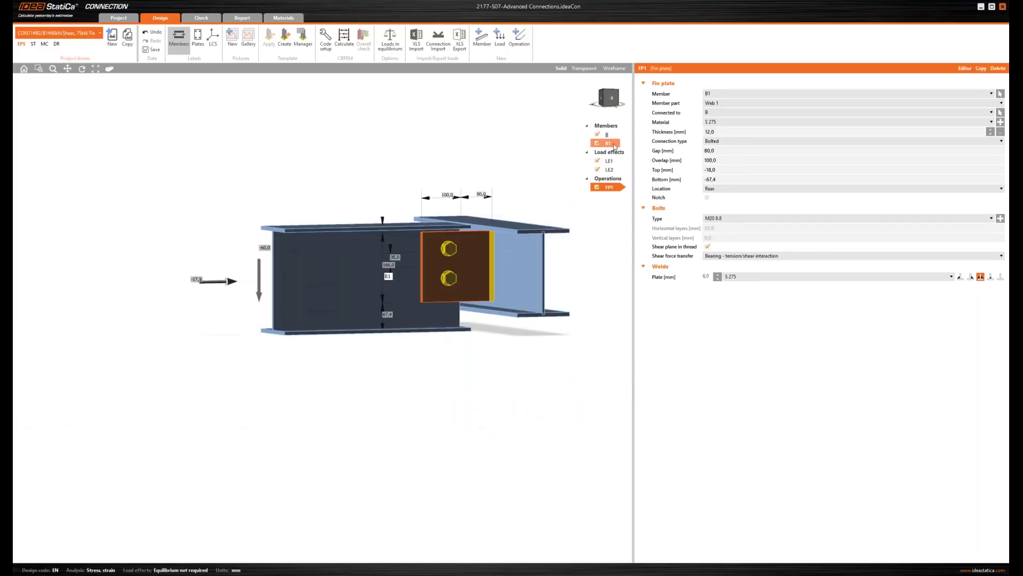
click(614, 144)
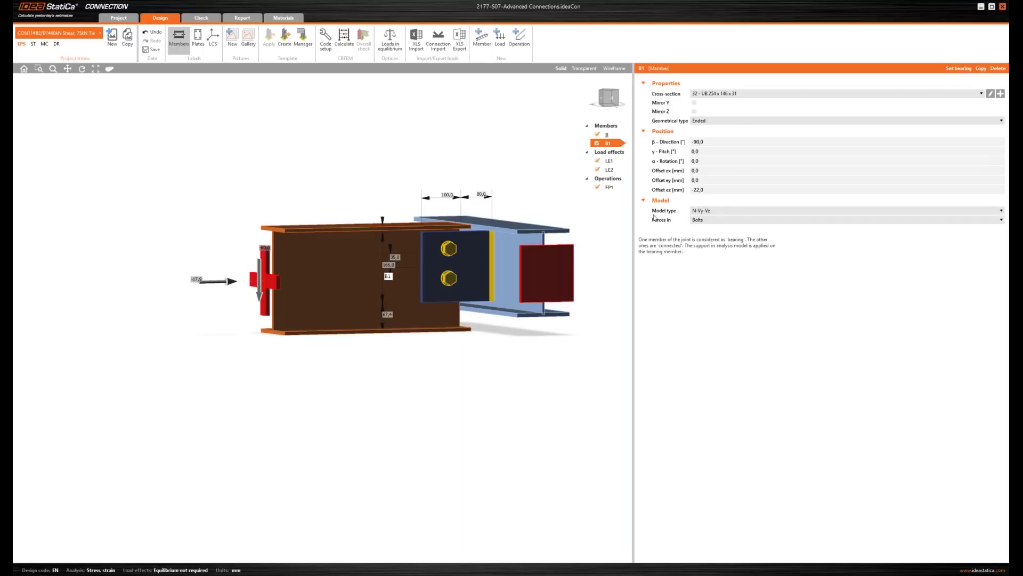
click(705, 212)
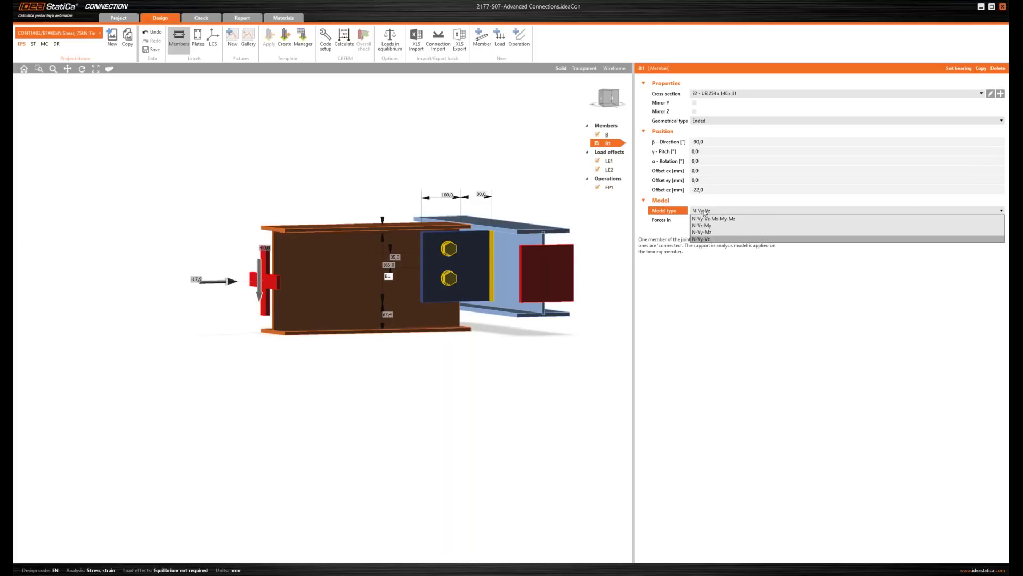
click(708, 219)
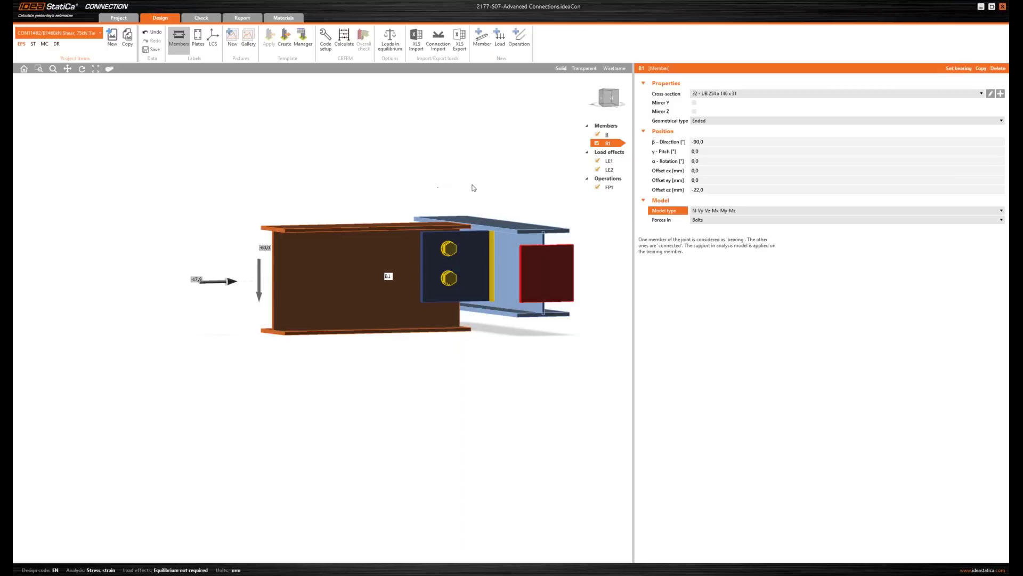
middle_drag(475, 193, 480, 203)
click(609, 102)
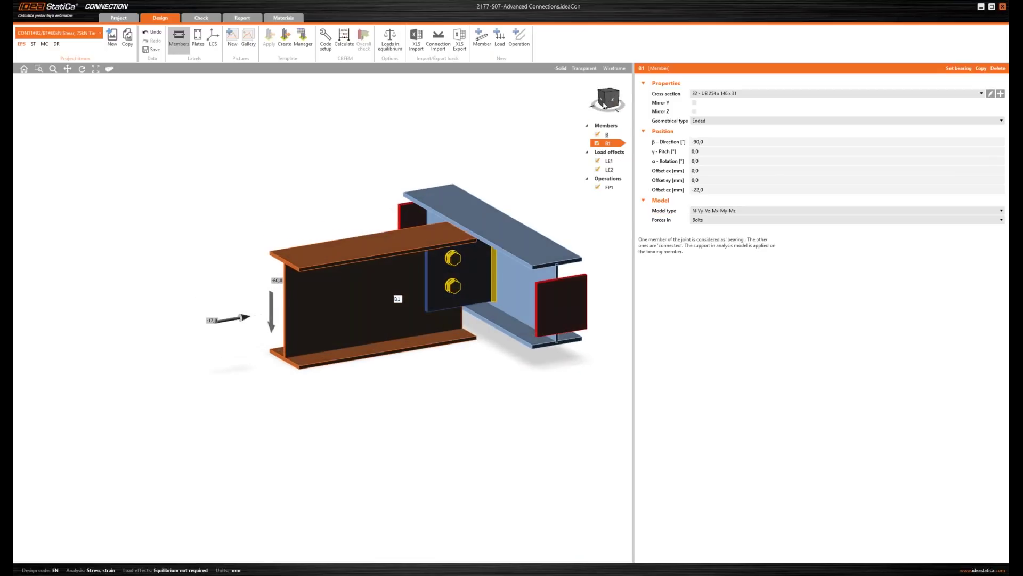
- Switch to the PowerPoint slide show and examine the identical-loading slide, including its note on the axial force
key(alt+Tab)
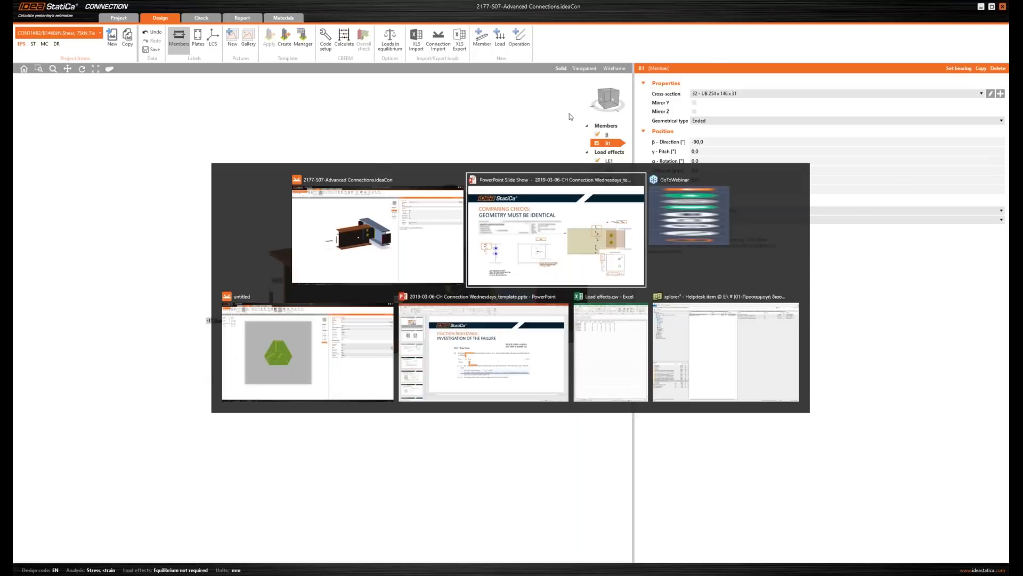
key(Right)
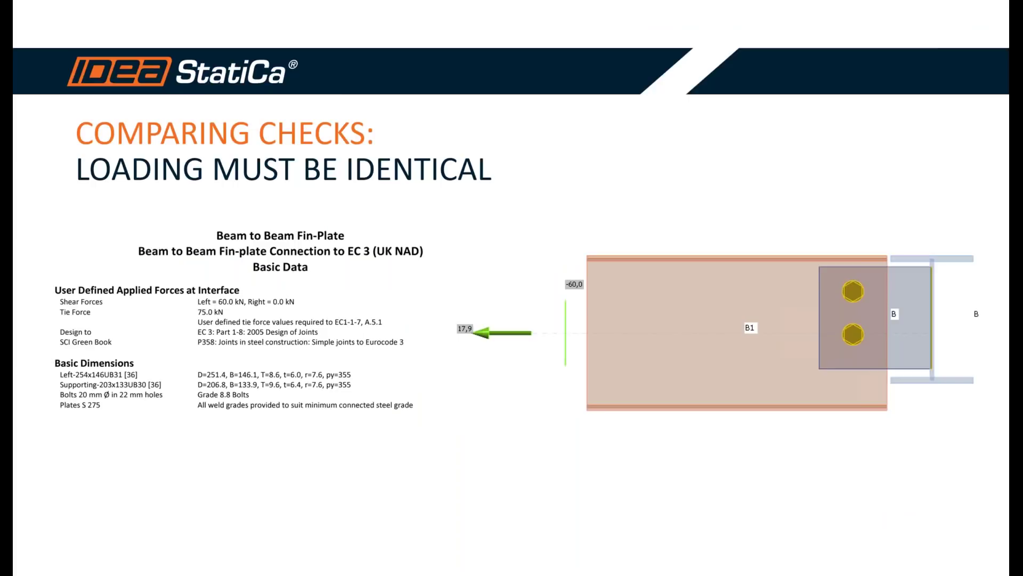
key(Right)
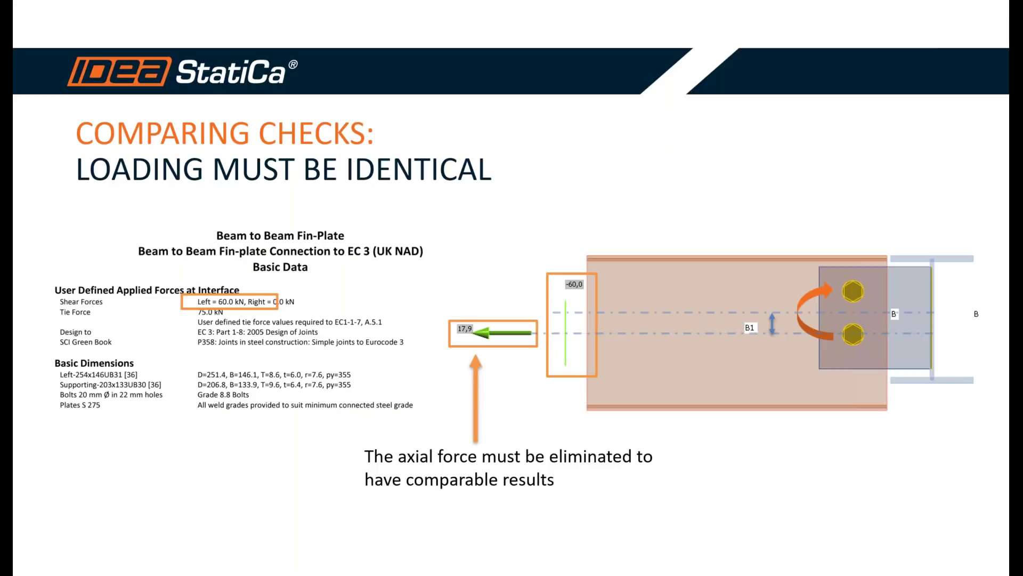
- Switch back to IDEA StatiCa, set the axial force N of load effect LE1 to 0 kN, and calculate the connection
key(alt+Tab)
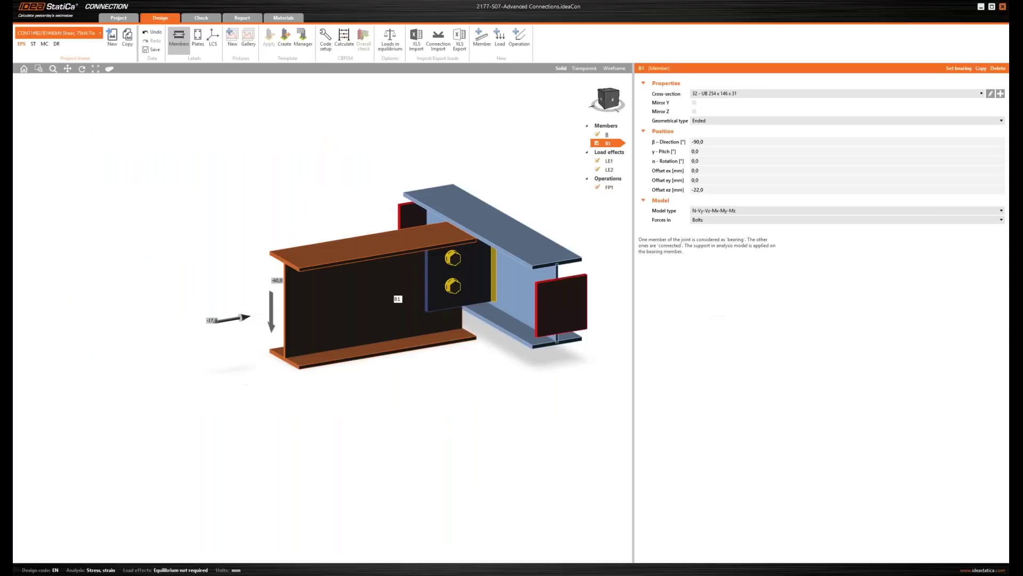
click(609, 160)
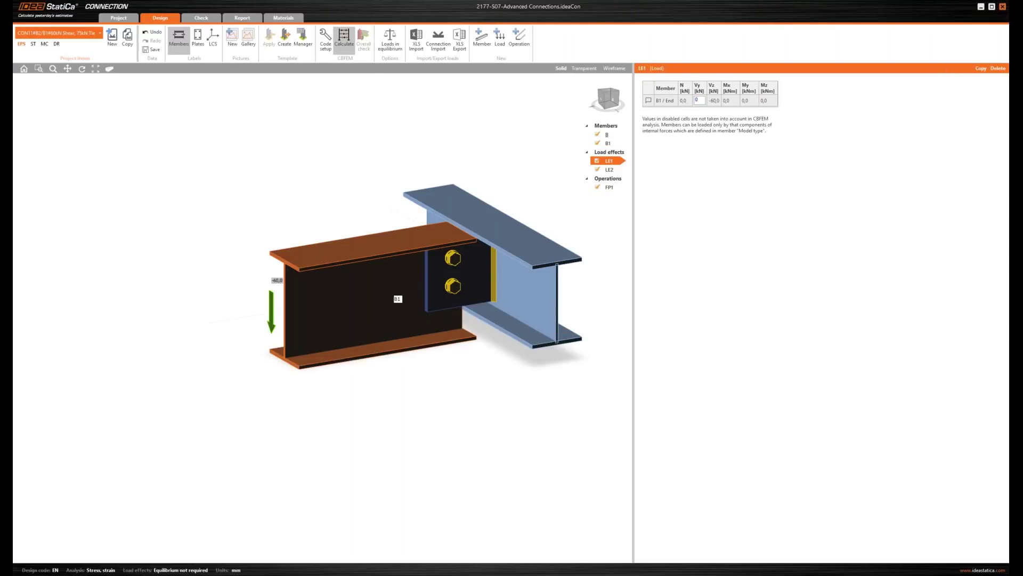
click(344, 38)
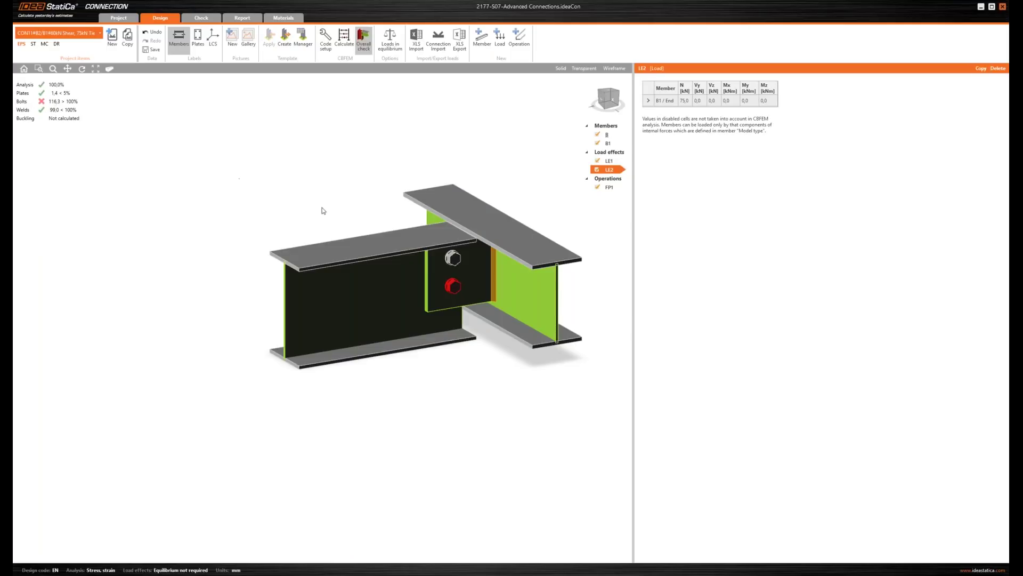
middle_drag(321, 210, 186, 172)
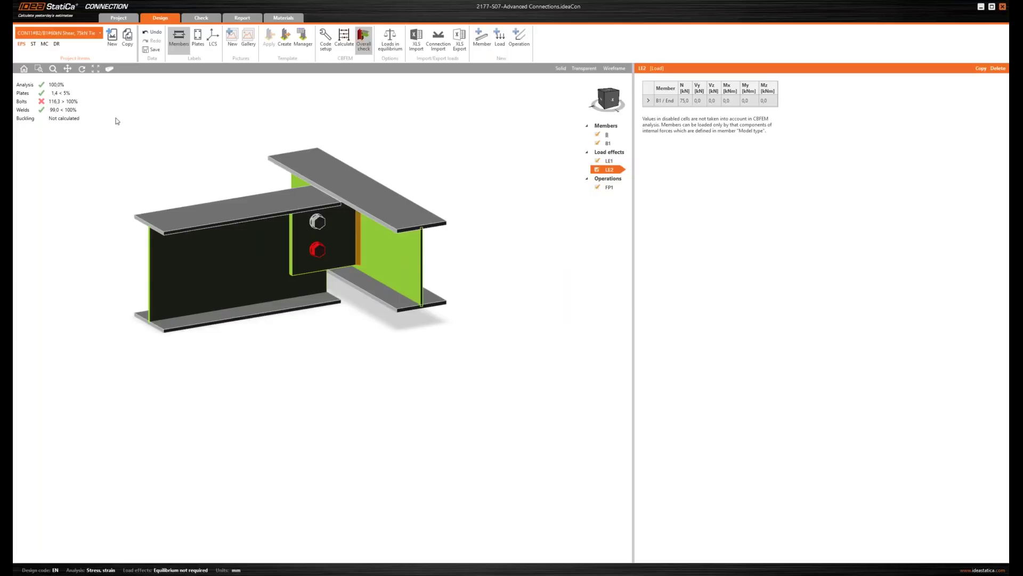
- Switch to the PowerPoint slide show and advance to the comparison of results slide
key(alt+Tab)
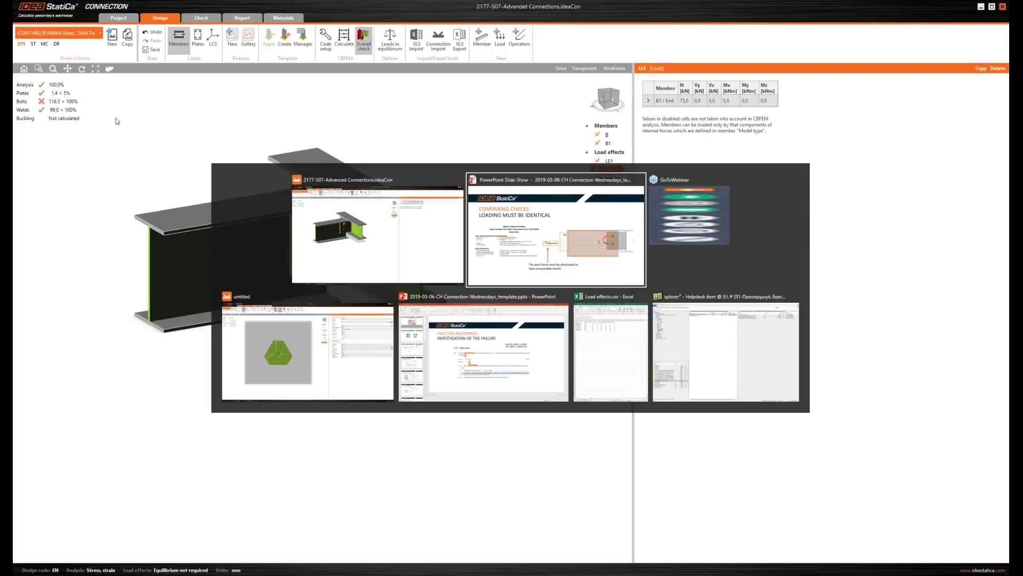
key(Right)
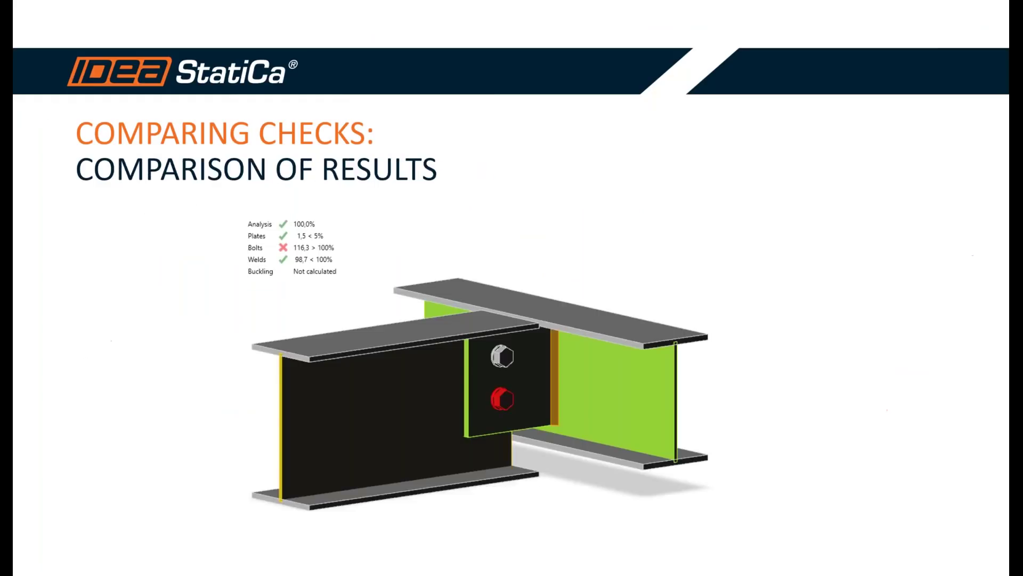